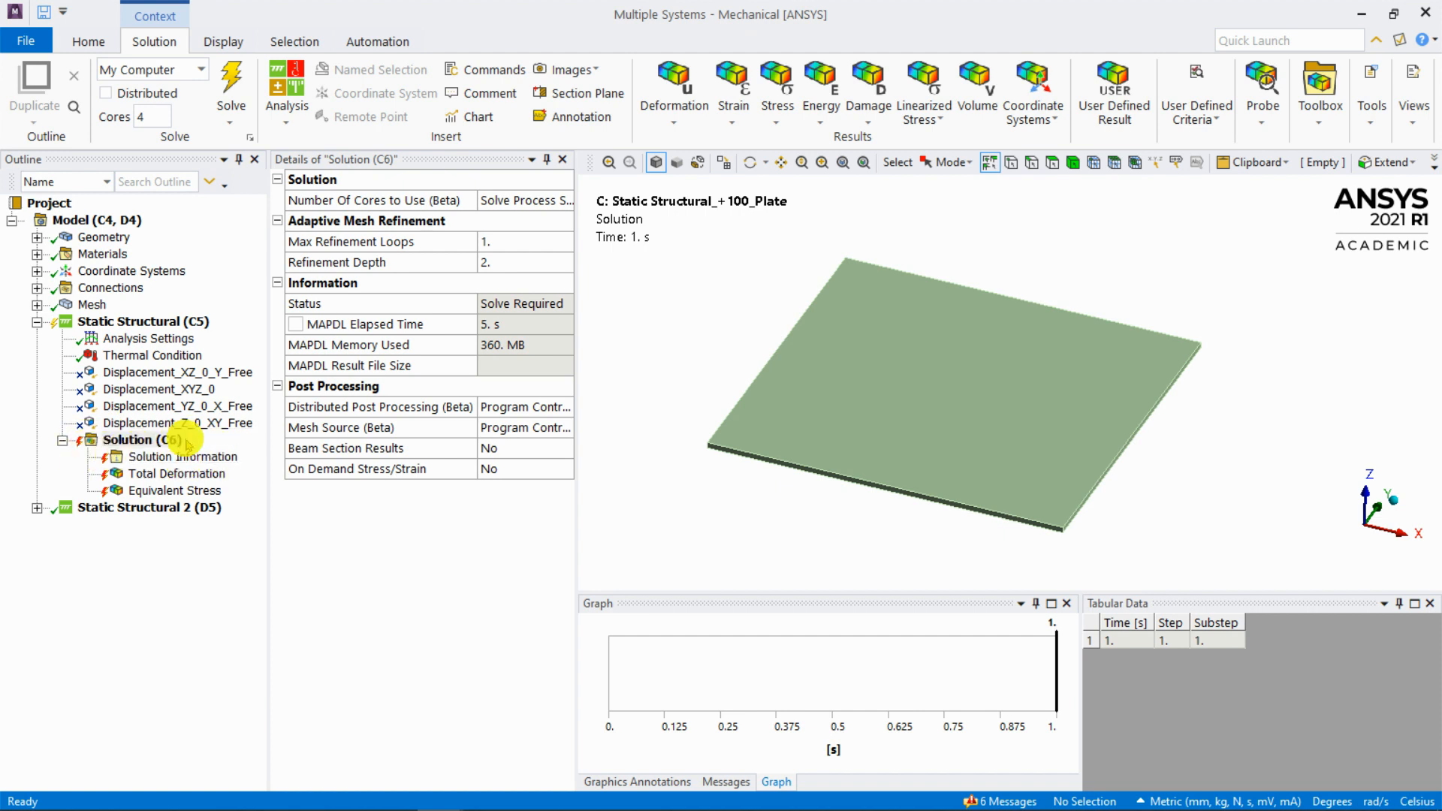
Step: Open the solver messages and read the full text of the first solver pivot error
click(999, 802)
click(999, 800)
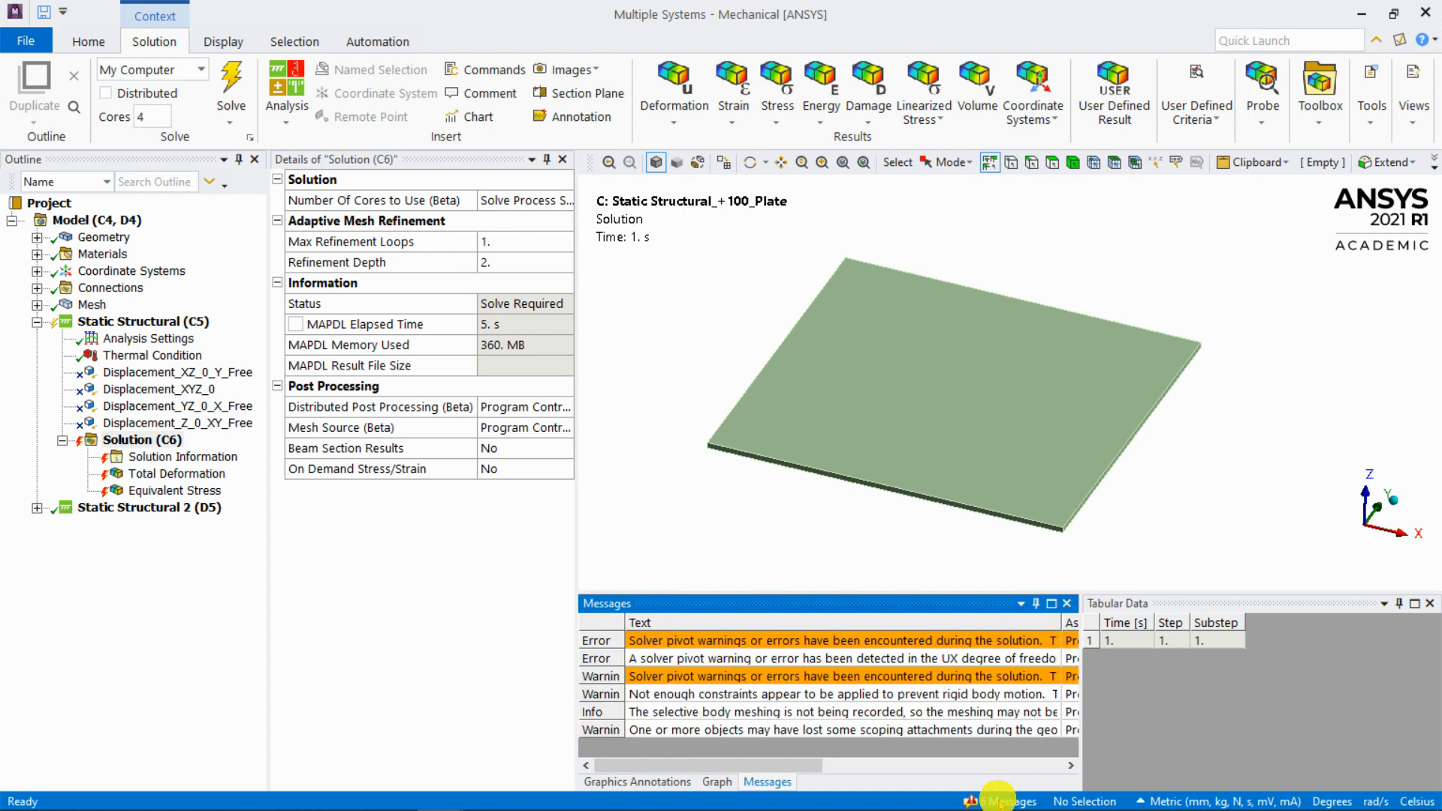
double_click(694, 640)
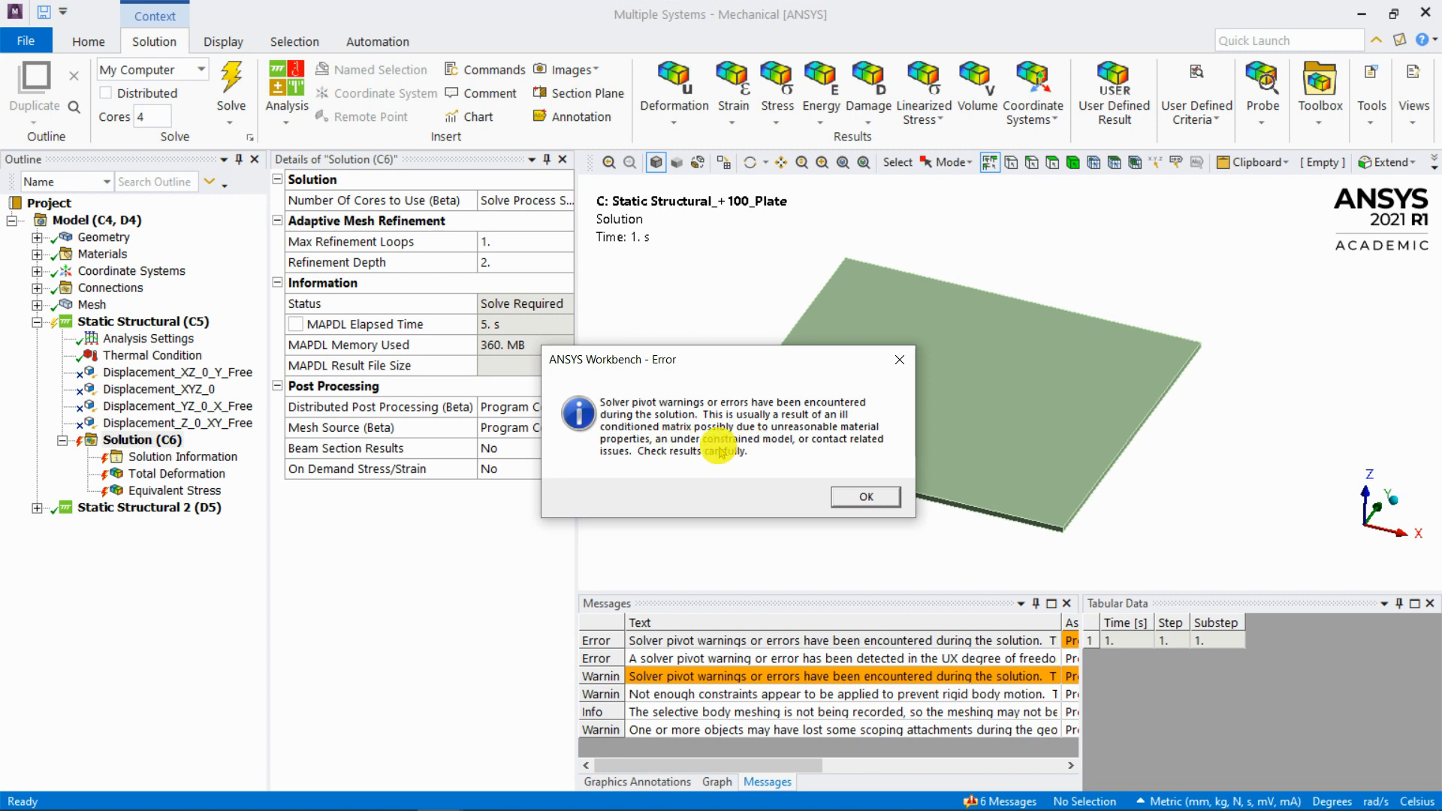
click(848, 496)
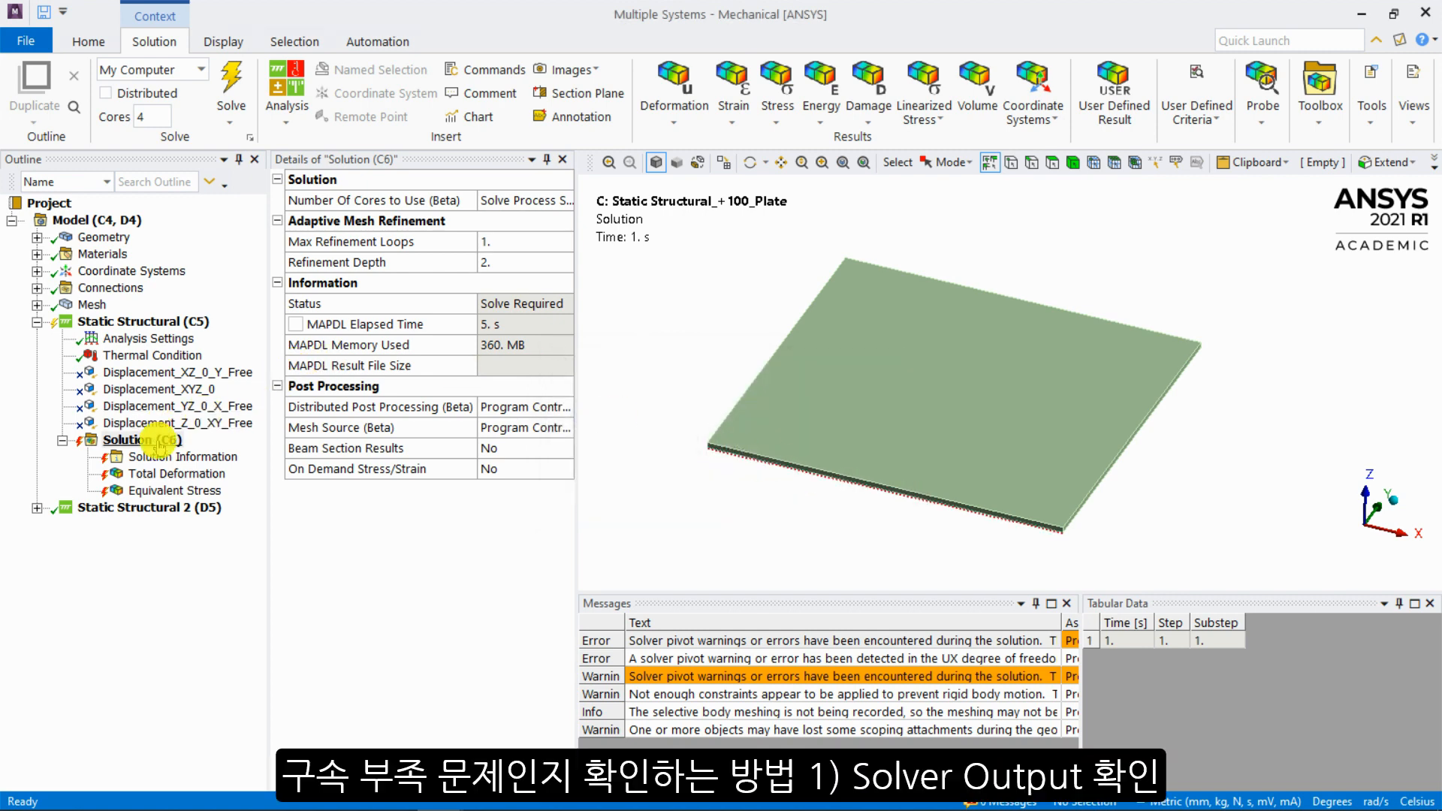
Step: Examine the Solver Output in Solution Information for the error entry about the small equation solver pivot term
click(172, 458)
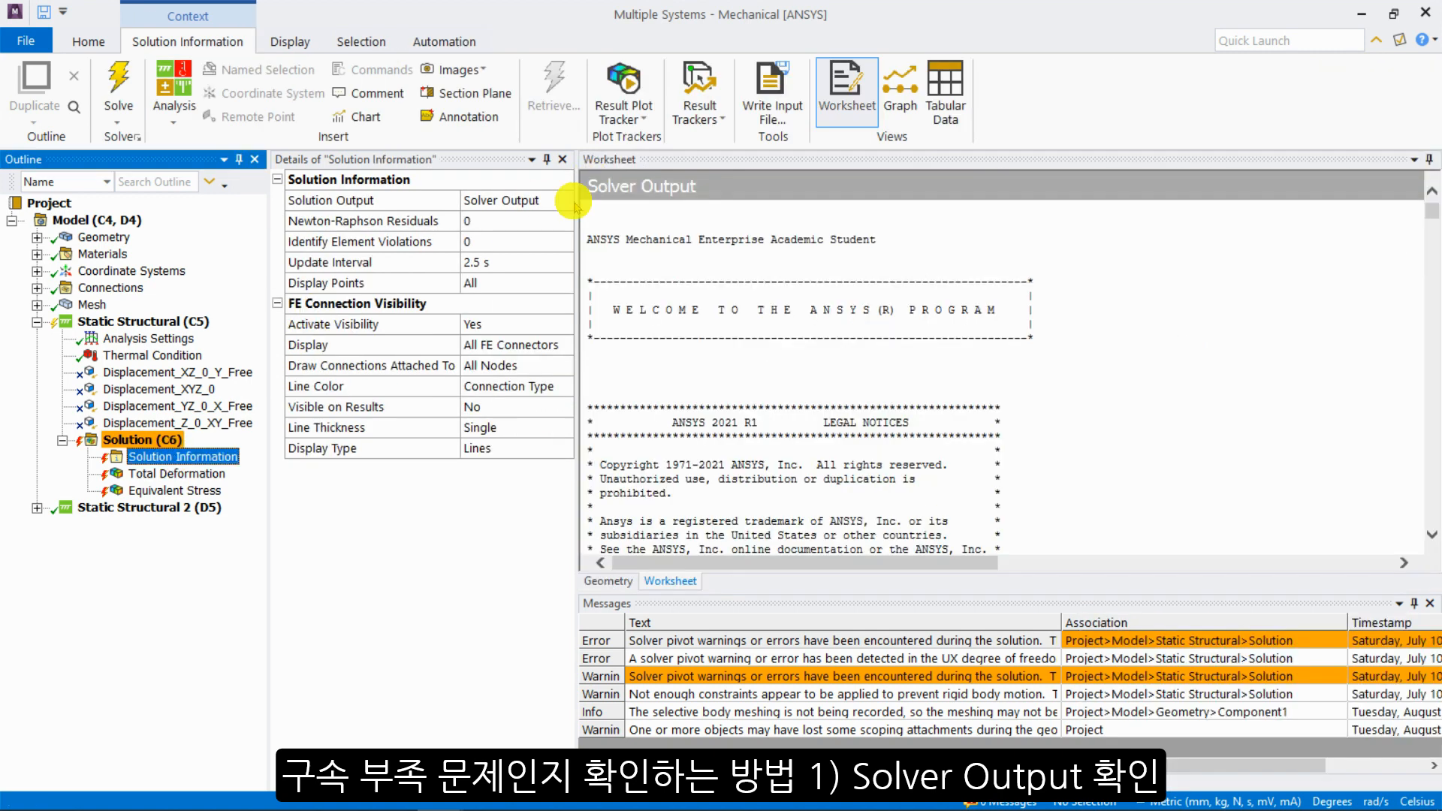
click(572, 200)
click(539, 218)
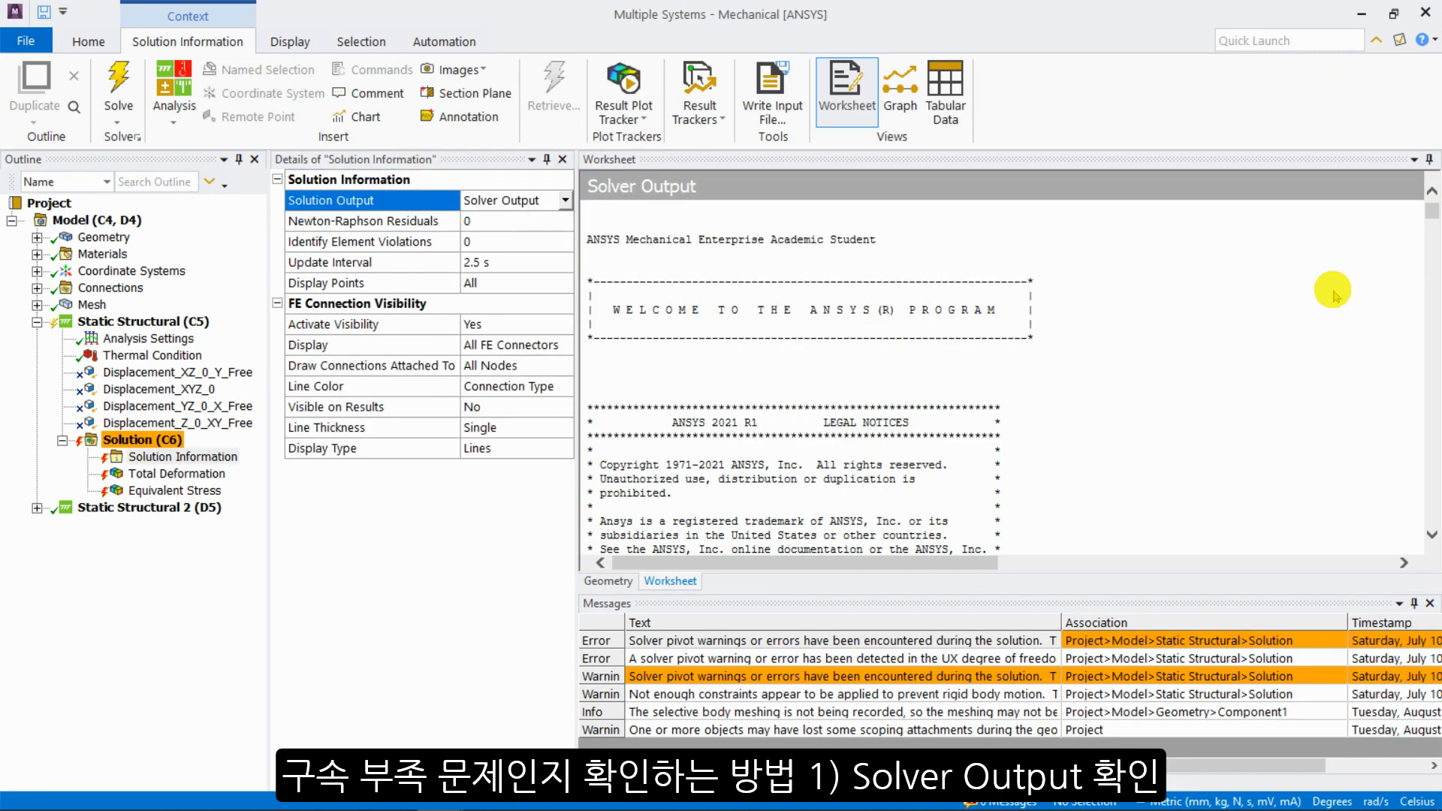
drag(1432, 218, 1431, 517)
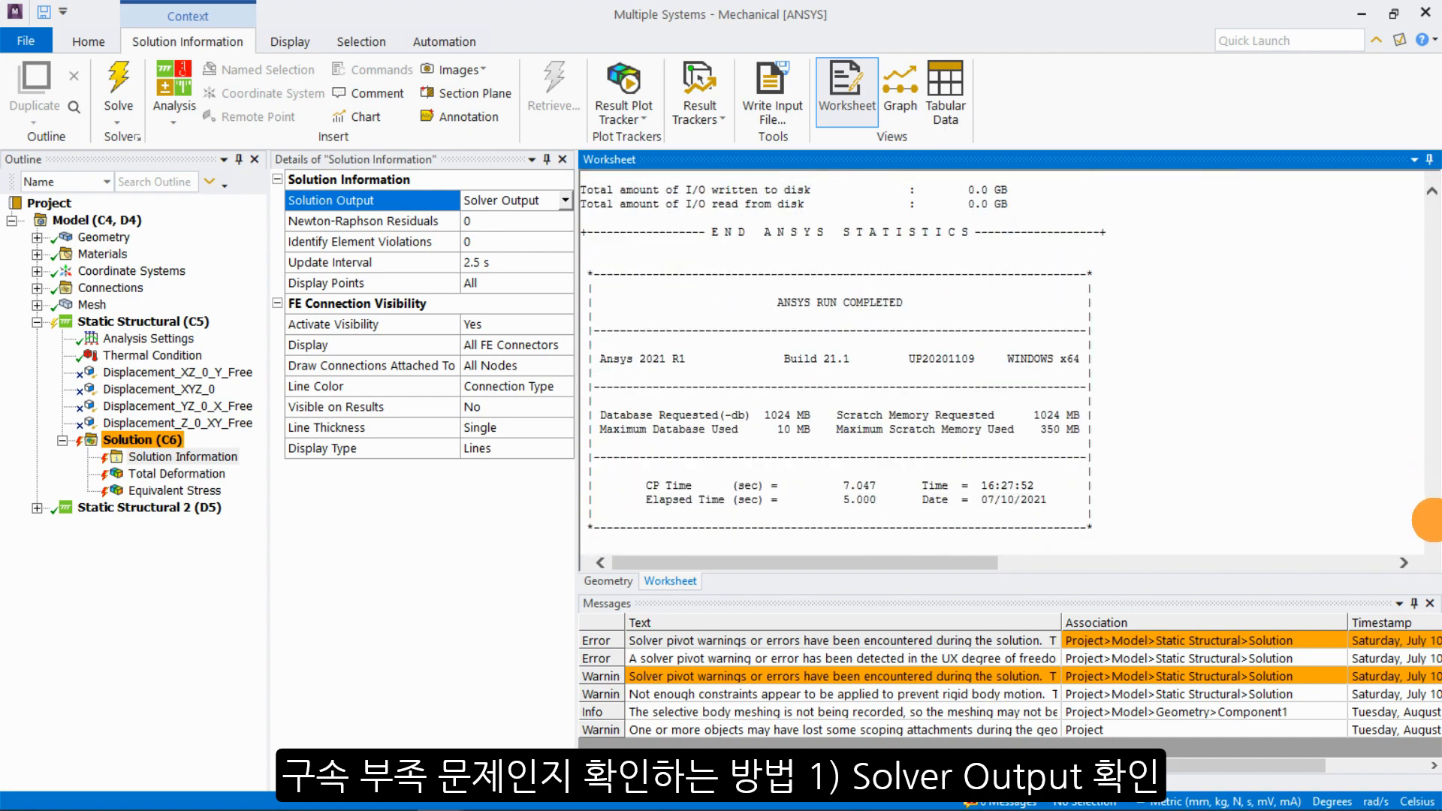
scroll(929, 347, up, 5)
scroll(886, 345, up, 10)
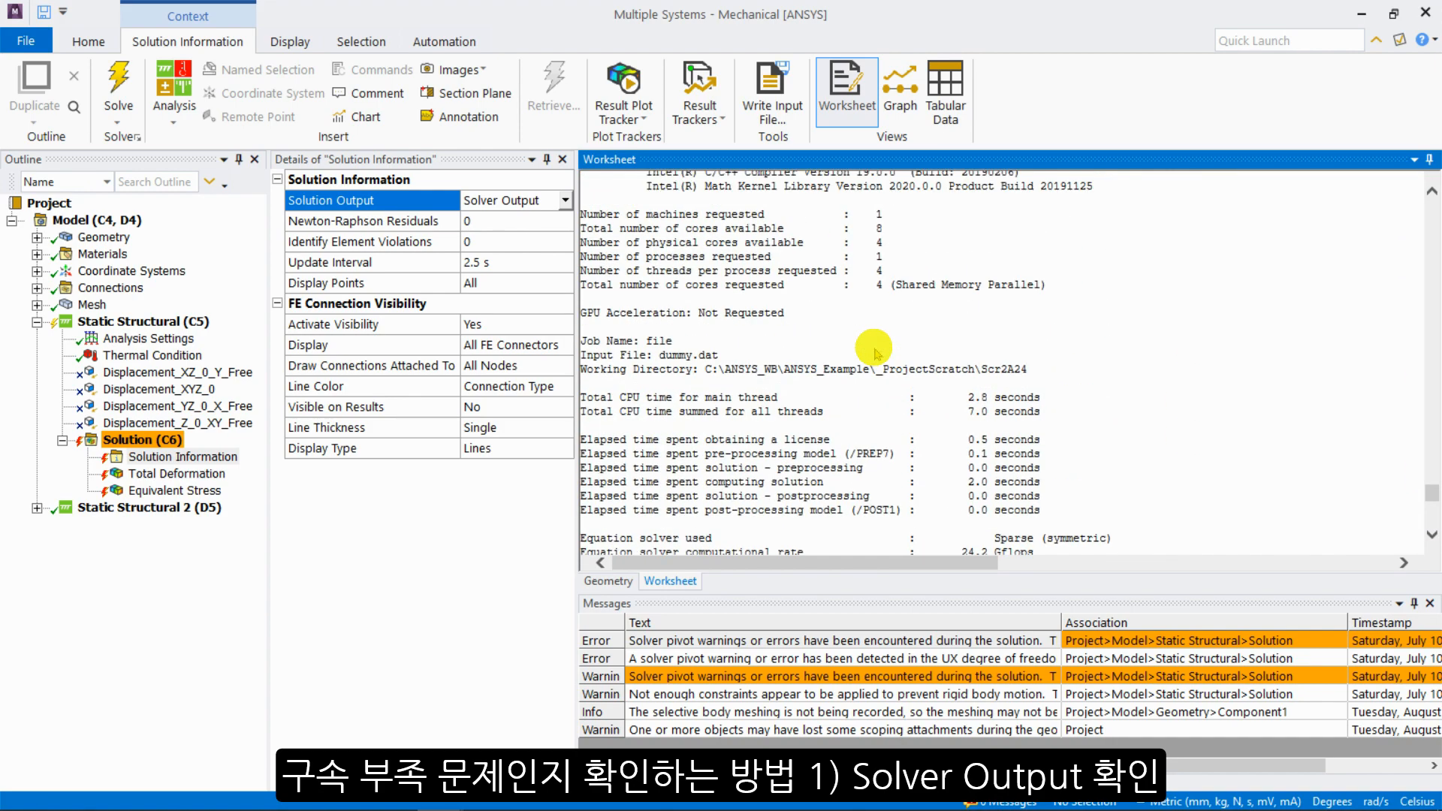
scroll(855, 372, up, 3)
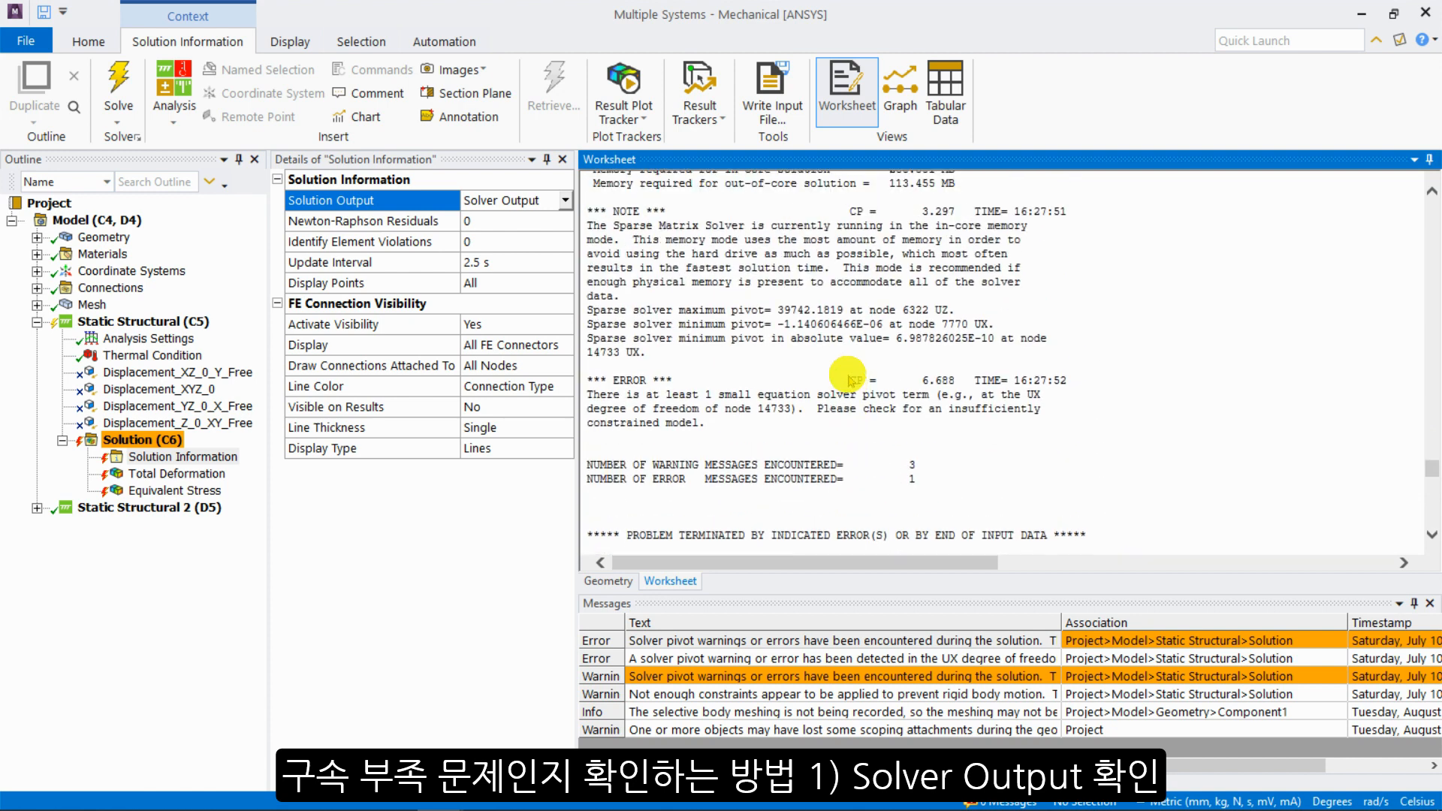
scroll(863, 390, down, 1)
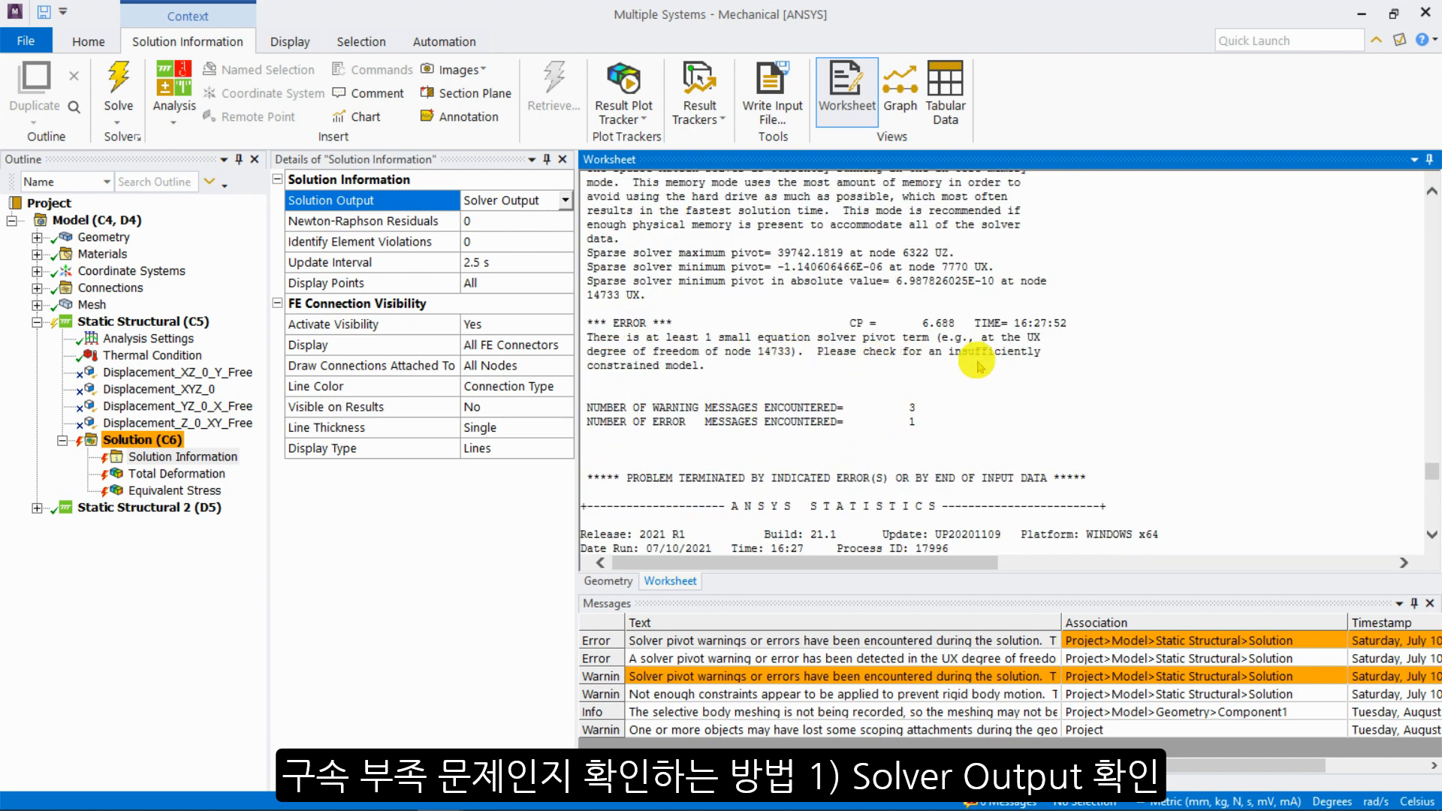
drag(948, 354, 1015, 373)
click(951, 359)
click(1014, 373)
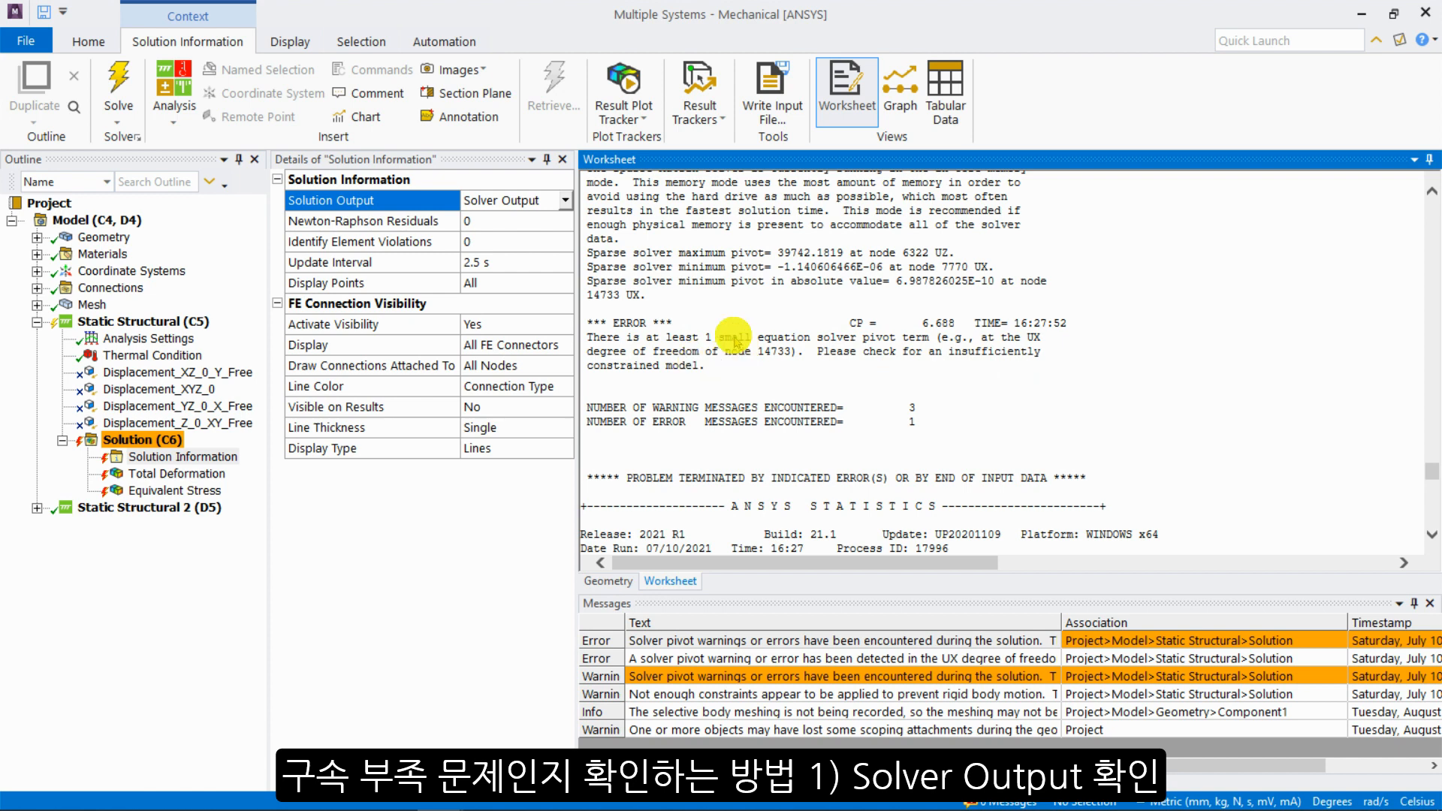
Step: Switch to Workbench and duplicate the Static Structural_+100_Plate system
click(174, 320)
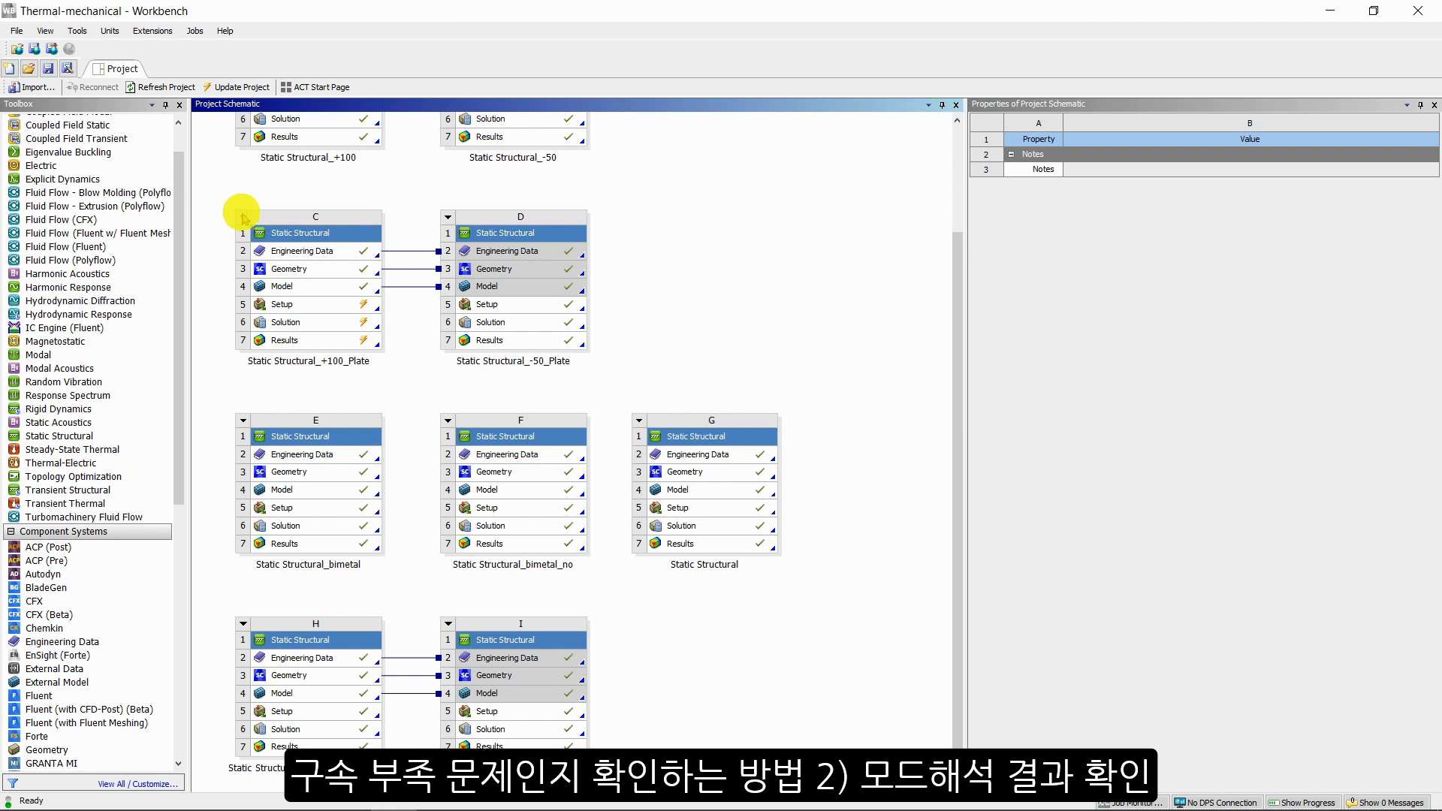
click(244, 217)
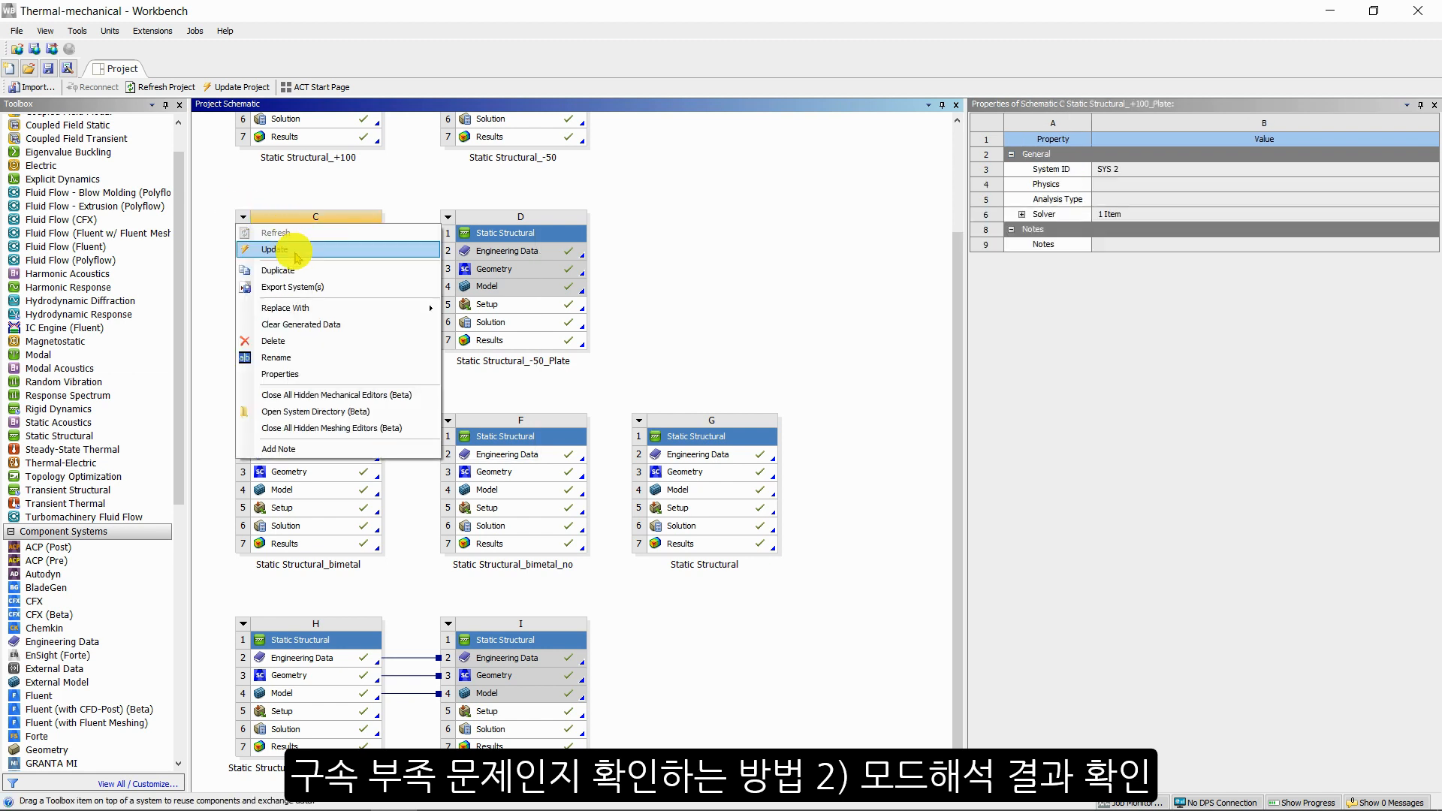
click(292, 268)
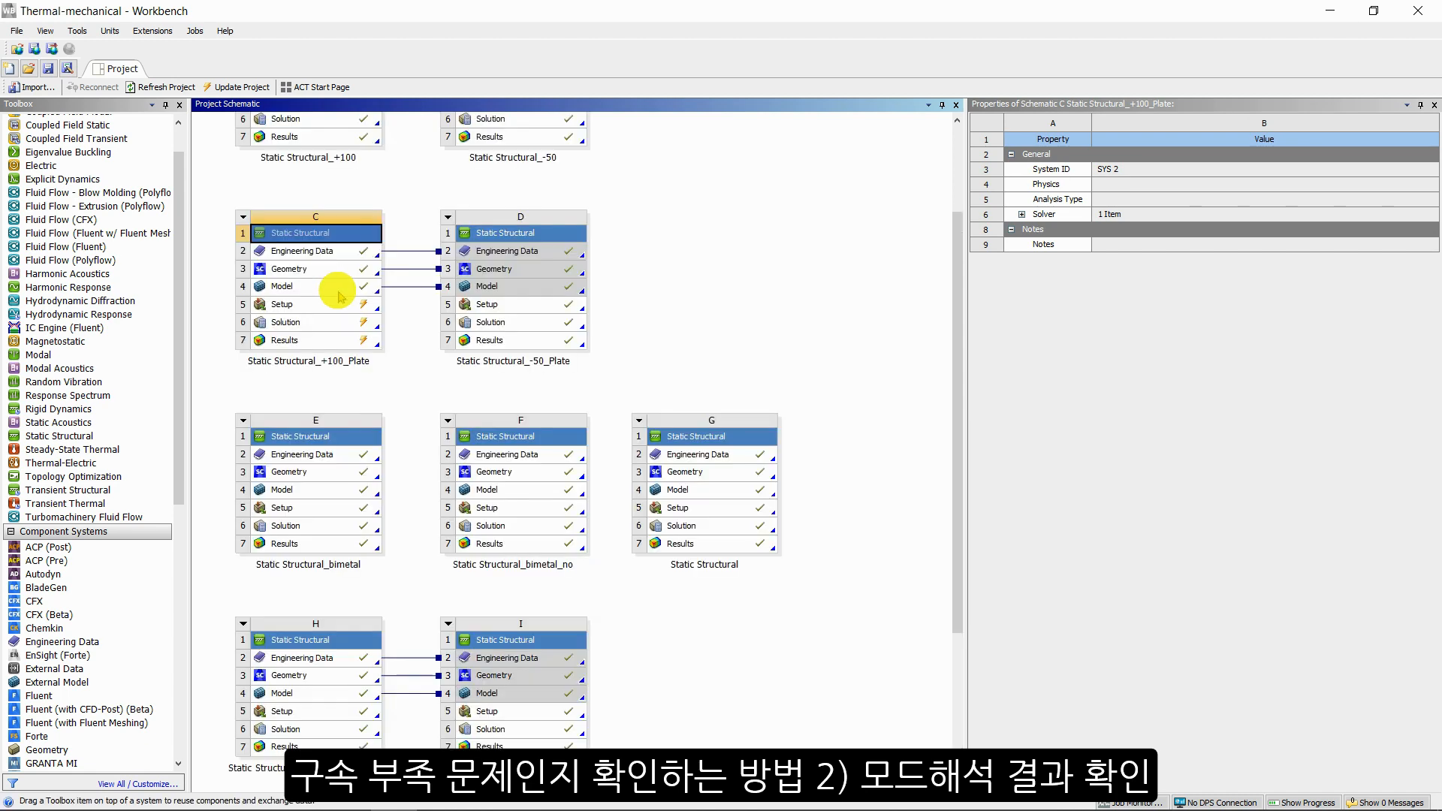
Step: Replace the analysis type of the copied Static Structural_+100_Plate system with Modal
drag(952, 349, 953, 491)
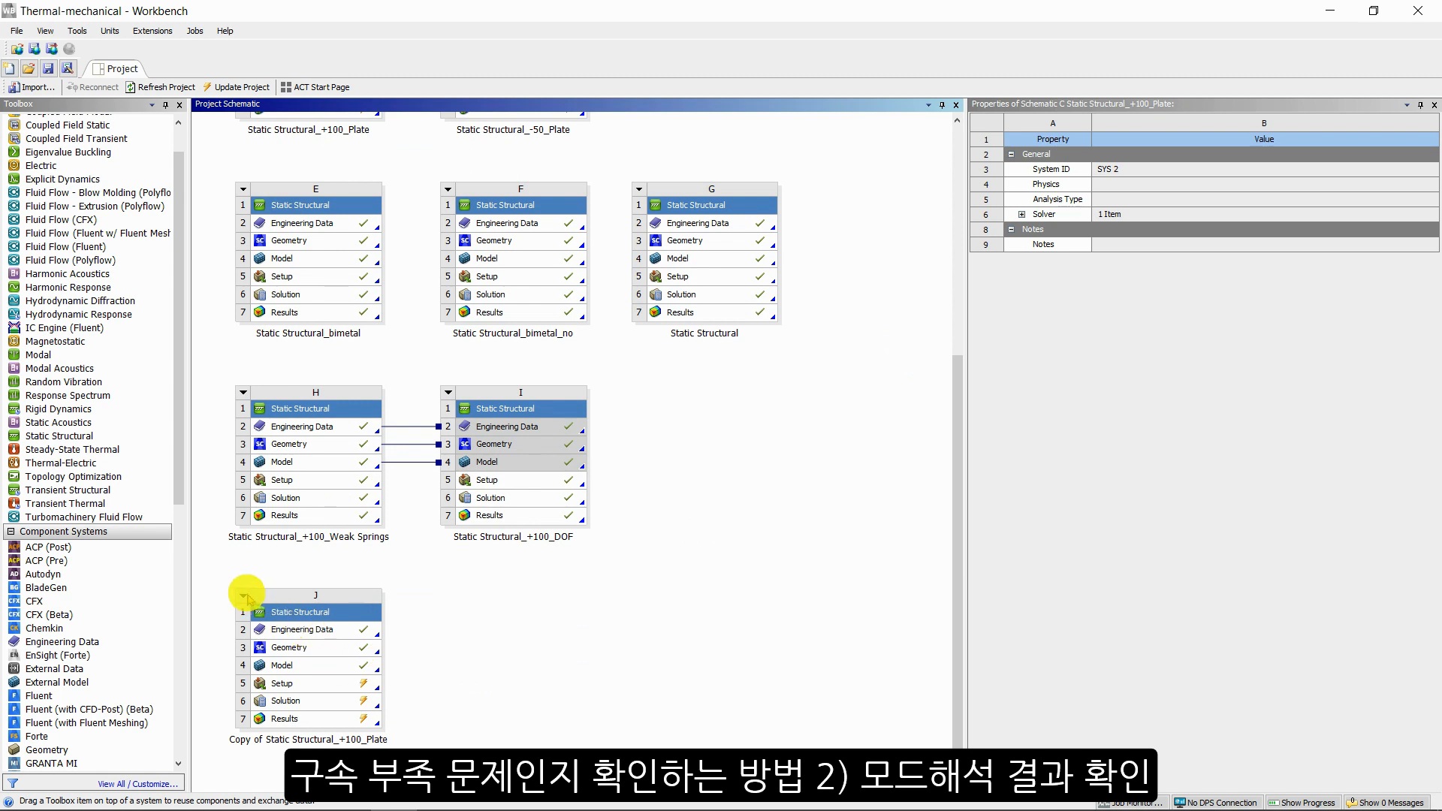
click(244, 597)
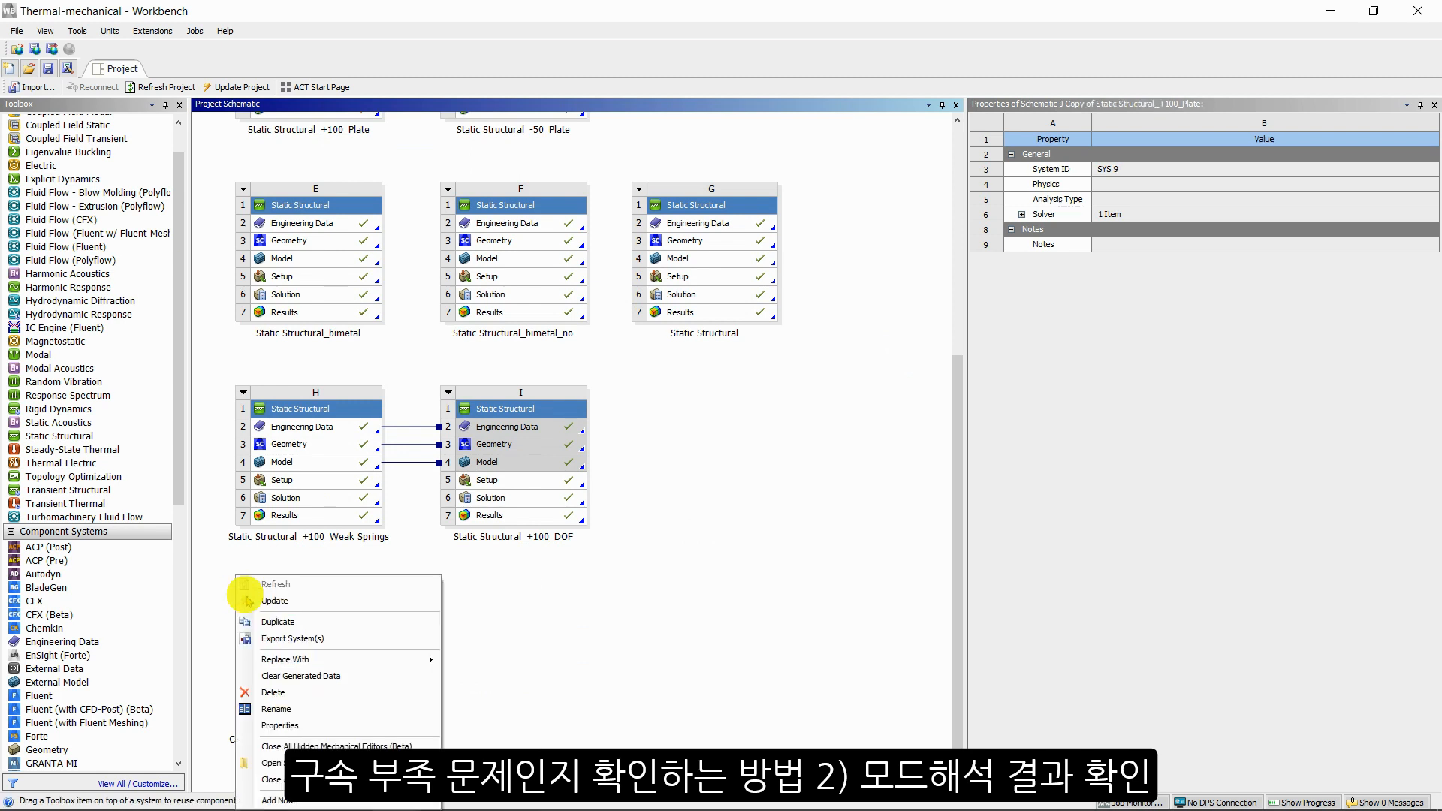
mouse_move(402, 659)
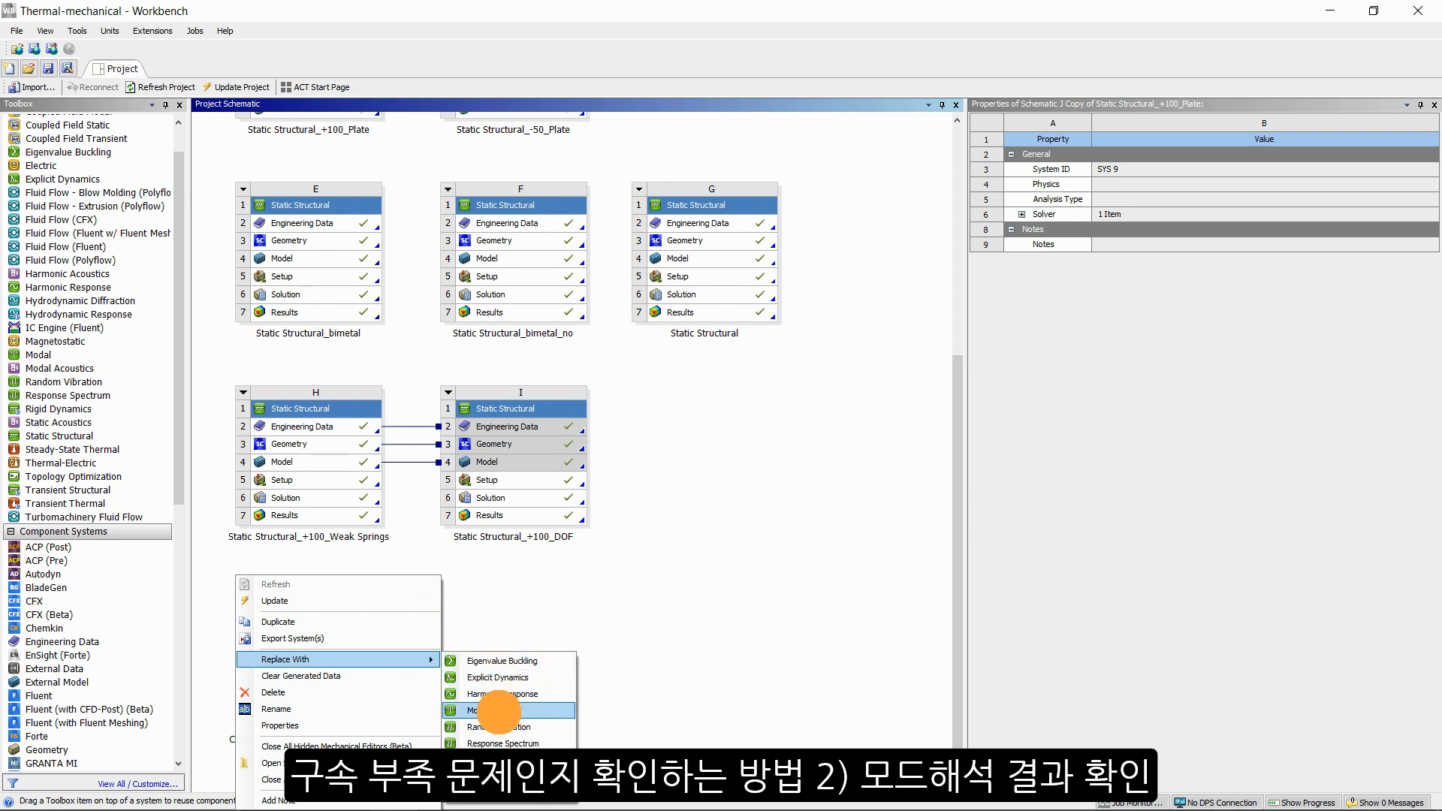
click(499, 714)
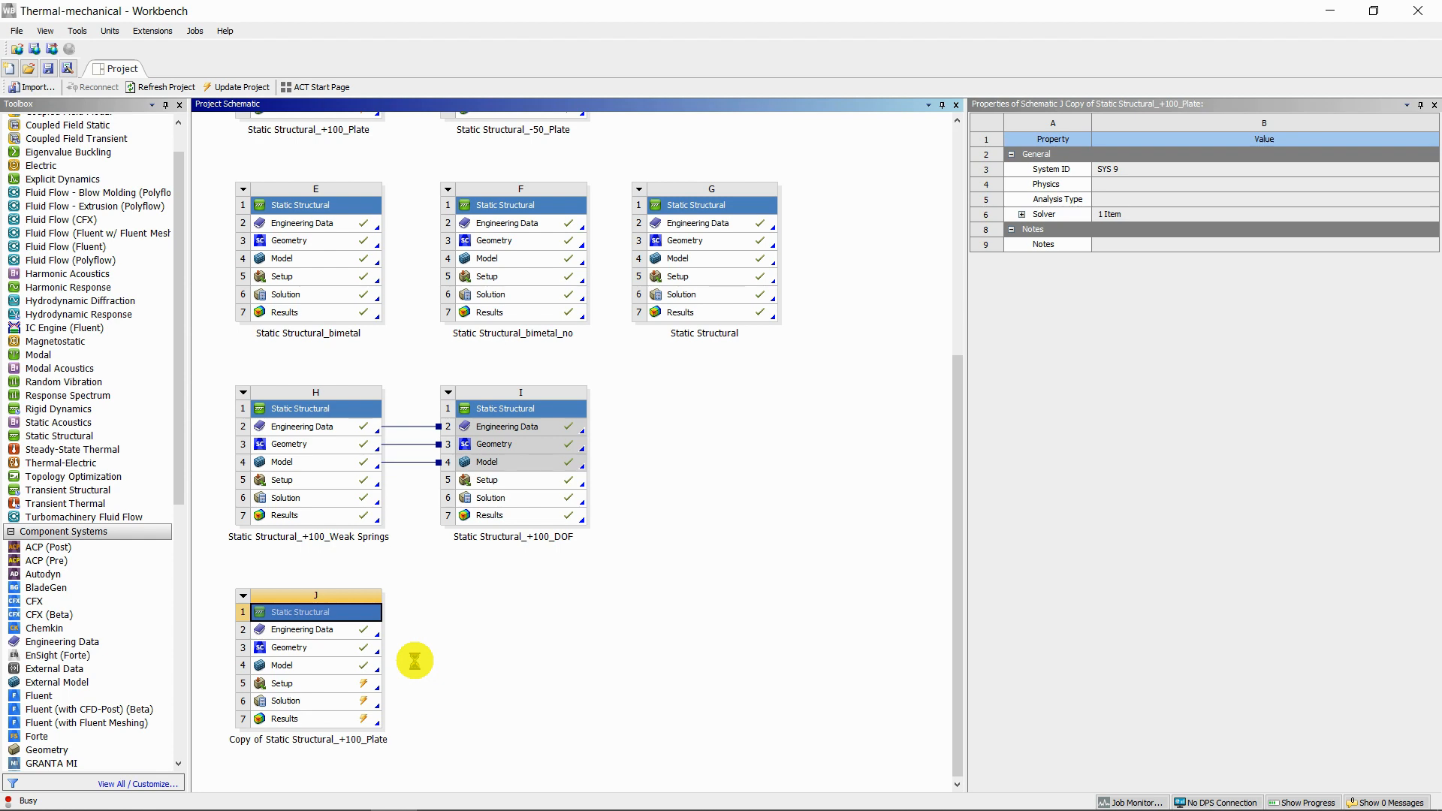
click(477, 625)
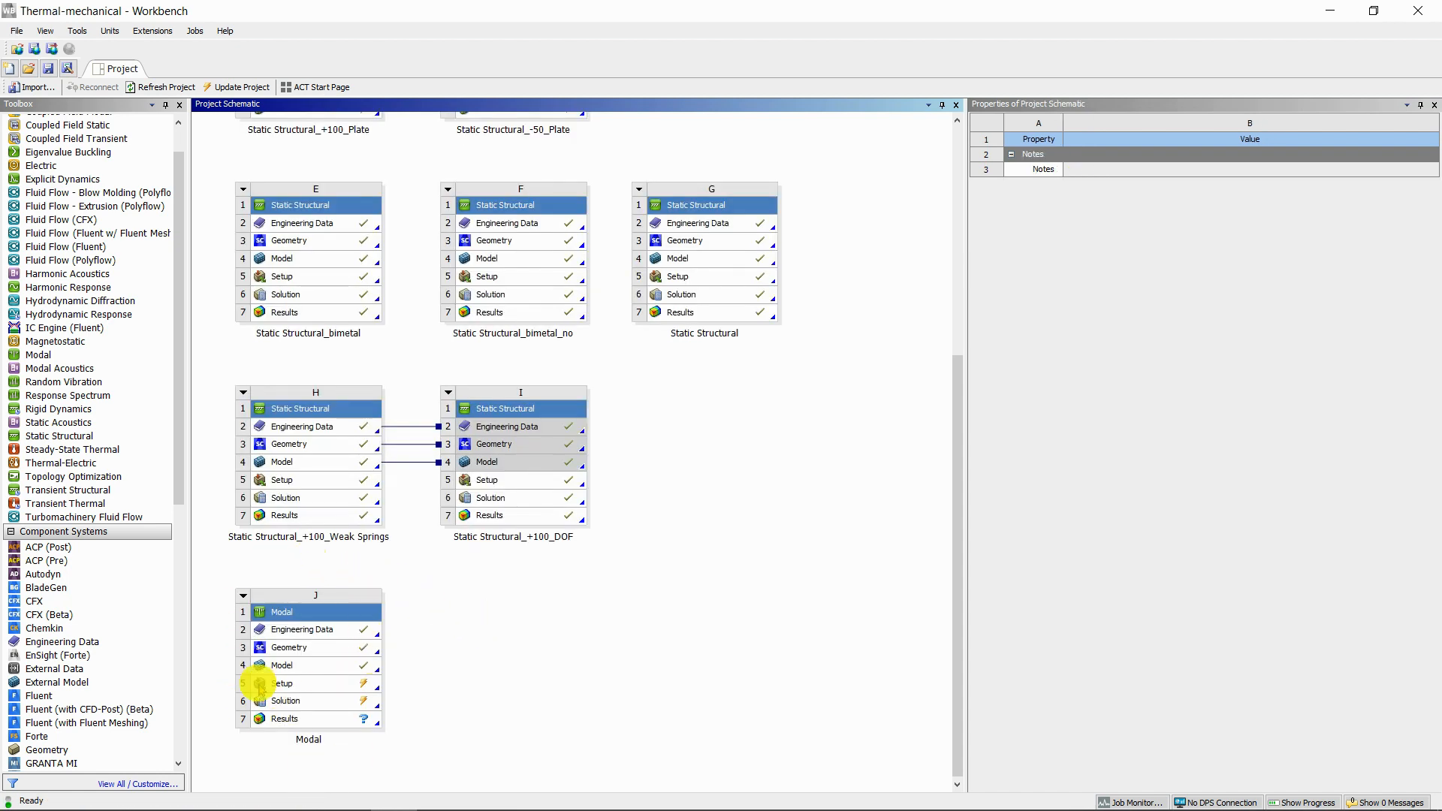
Step: Open the Modal system's model in Mechanical
click(312, 666)
double_click(311, 667)
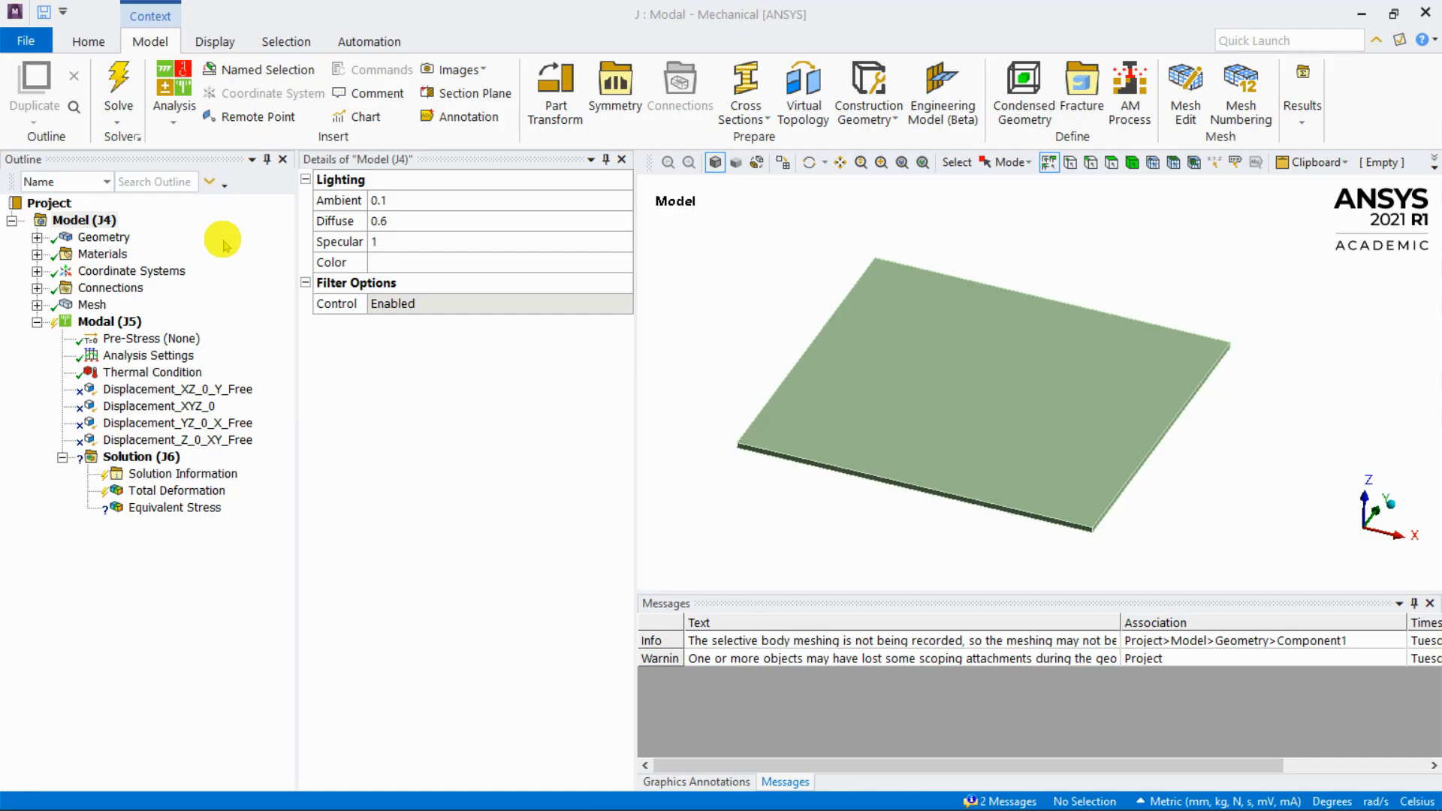
click(223, 242)
click(97, 218)
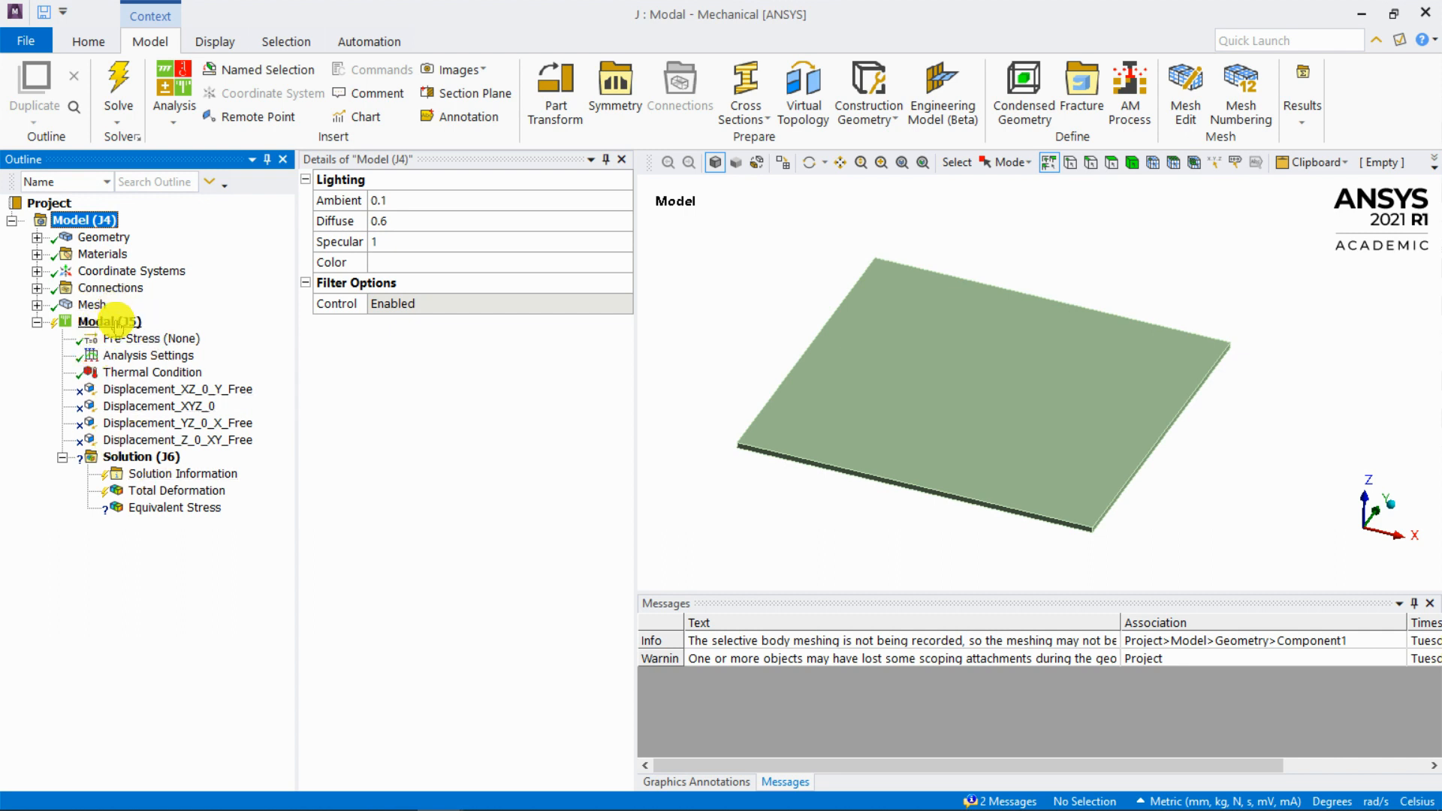
Step: Delete the Total Deformation and Equivalent Stress results from the modal solution
click(162, 489)
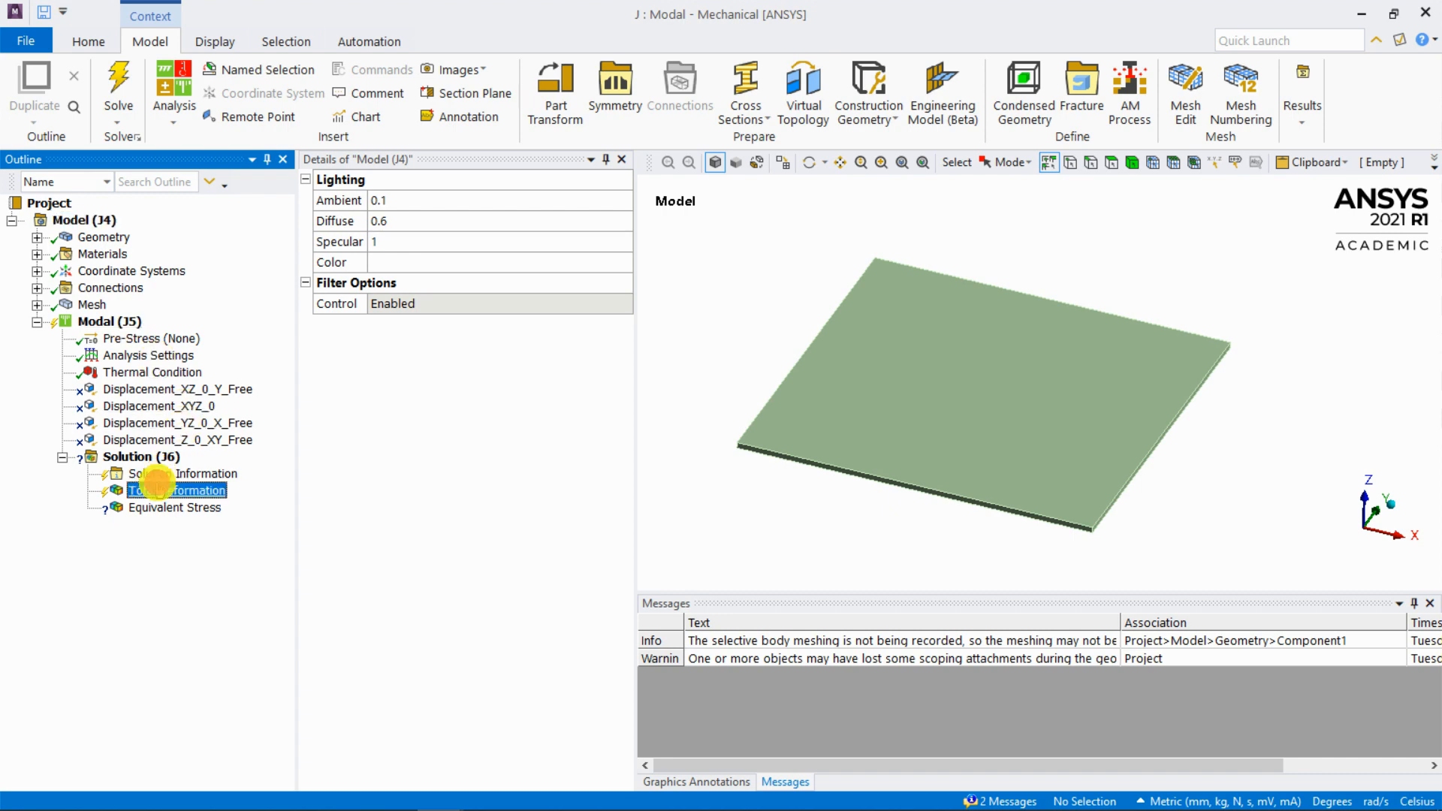
ctrl+click(160, 507)
right_click(159, 506)
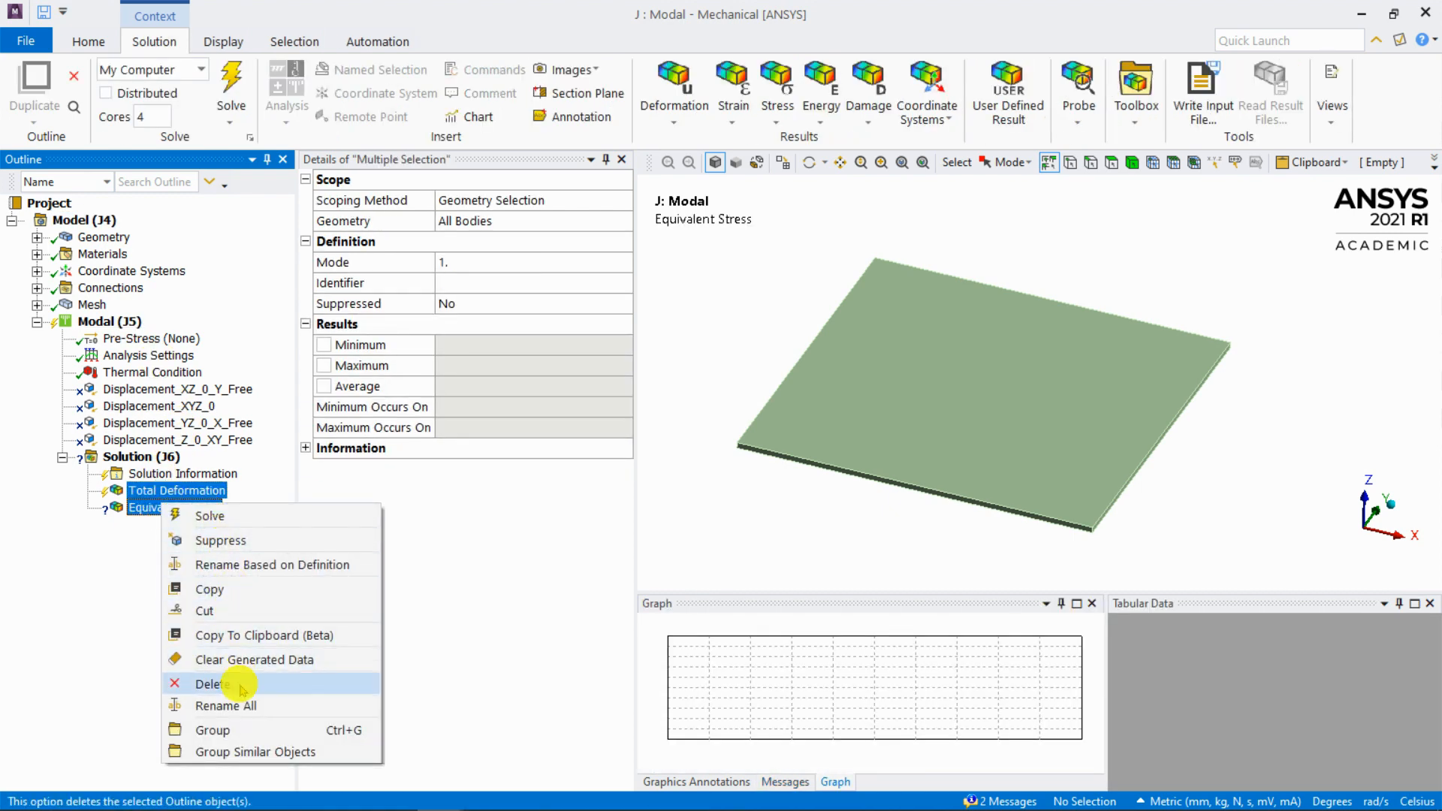
click(212, 683)
click(698, 486)
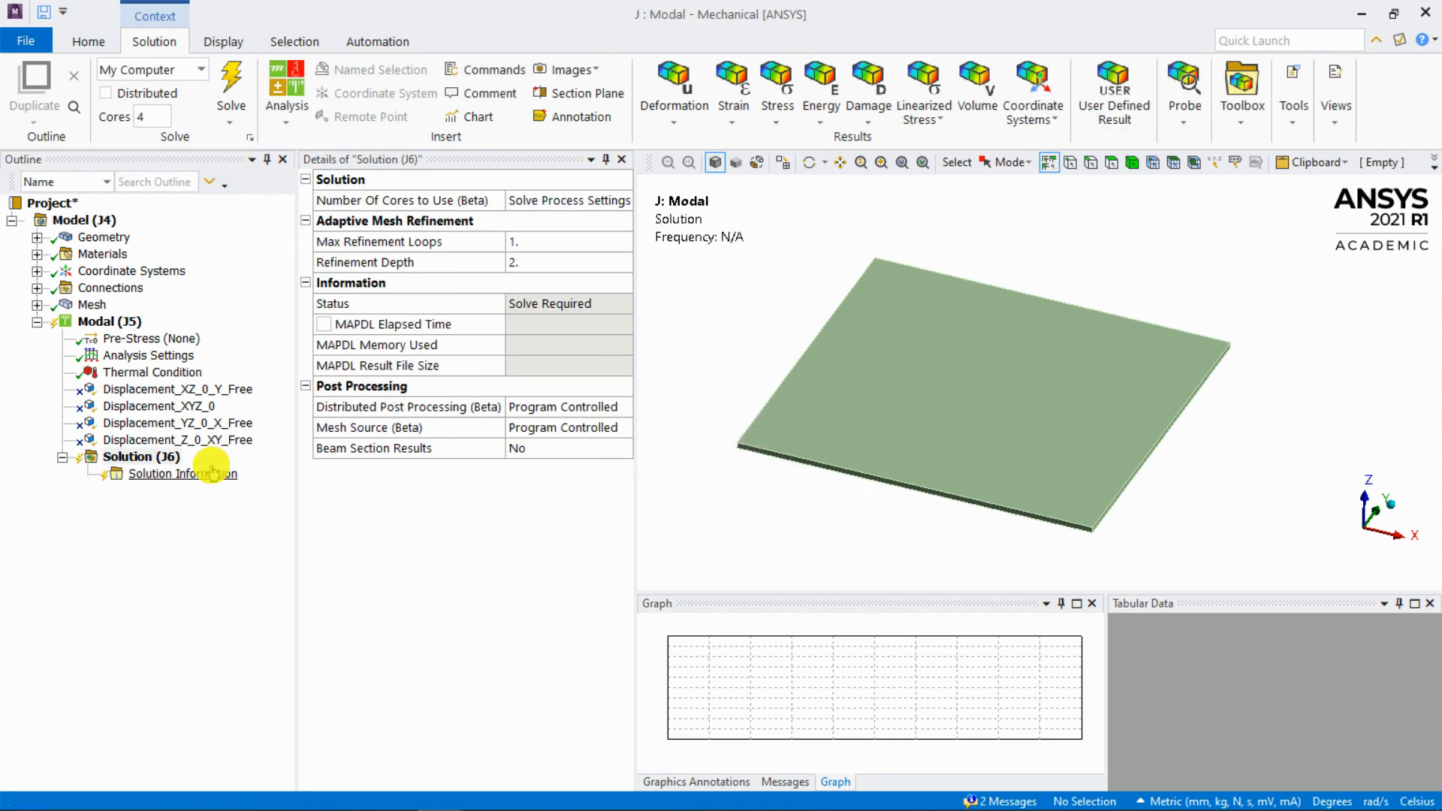
Step: Set the maximum modes to find to 10 in the analysis settings and solve the modal analysis
click(150, 354)
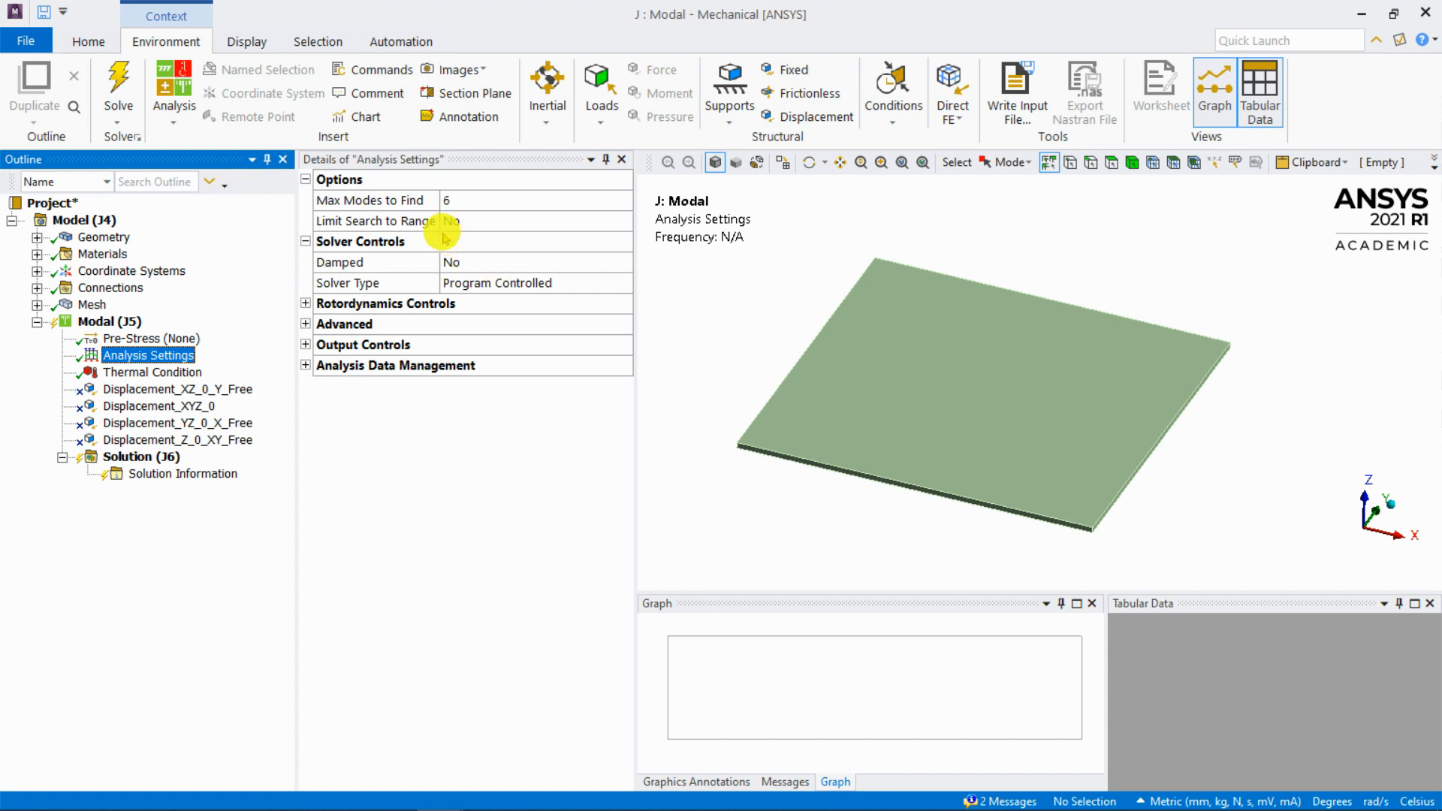
click(462, 198)
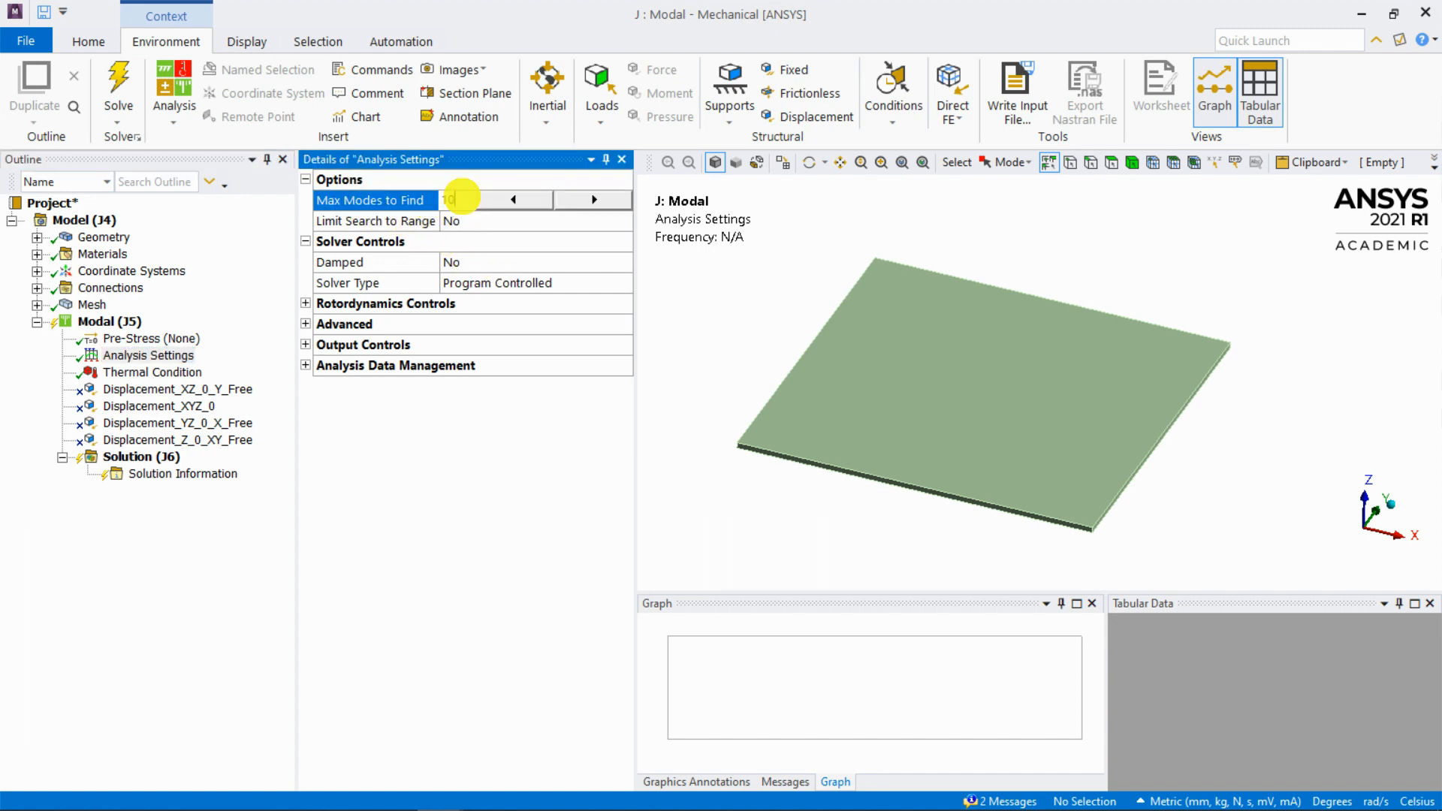
key(Return)
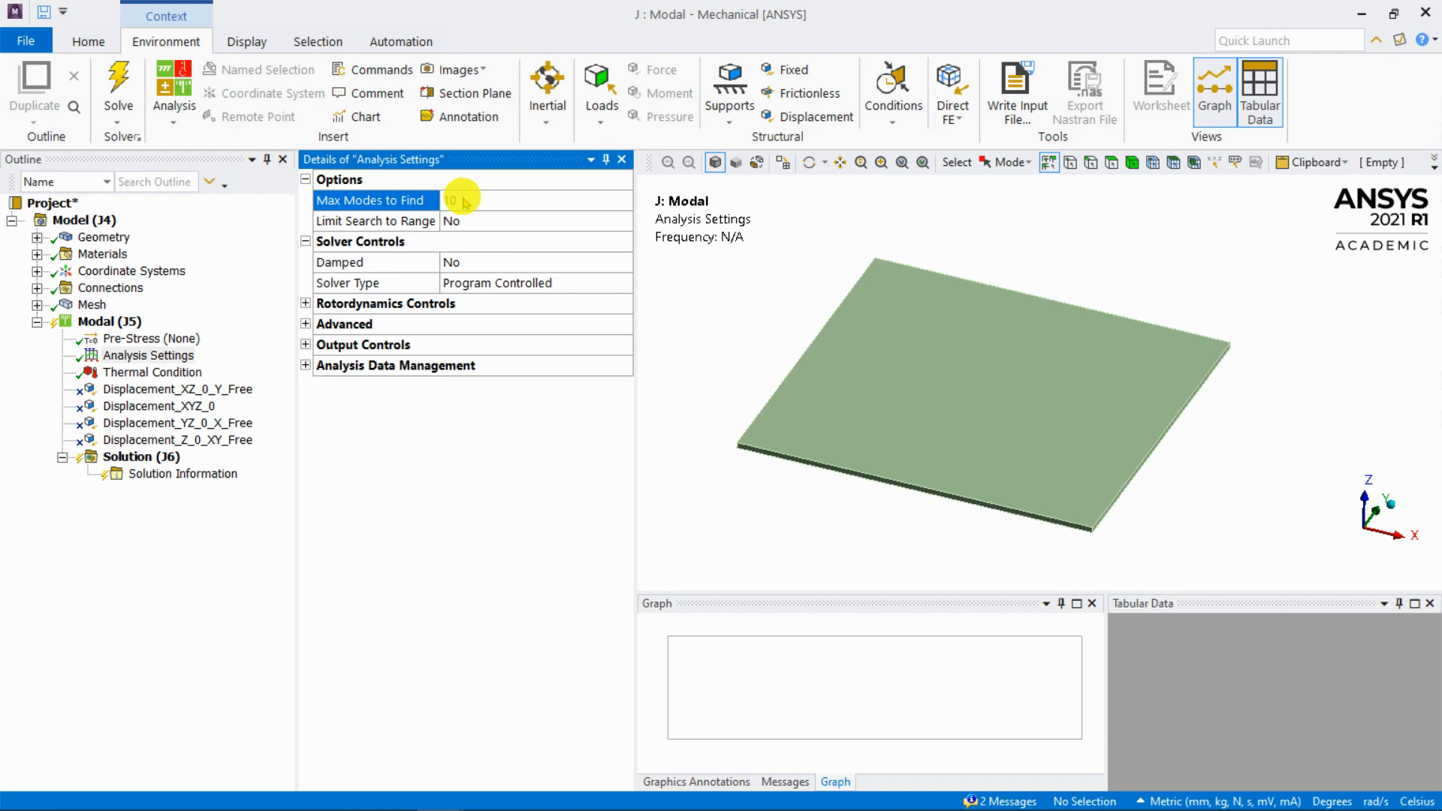
click(126, 456)
right_click(134, 454)
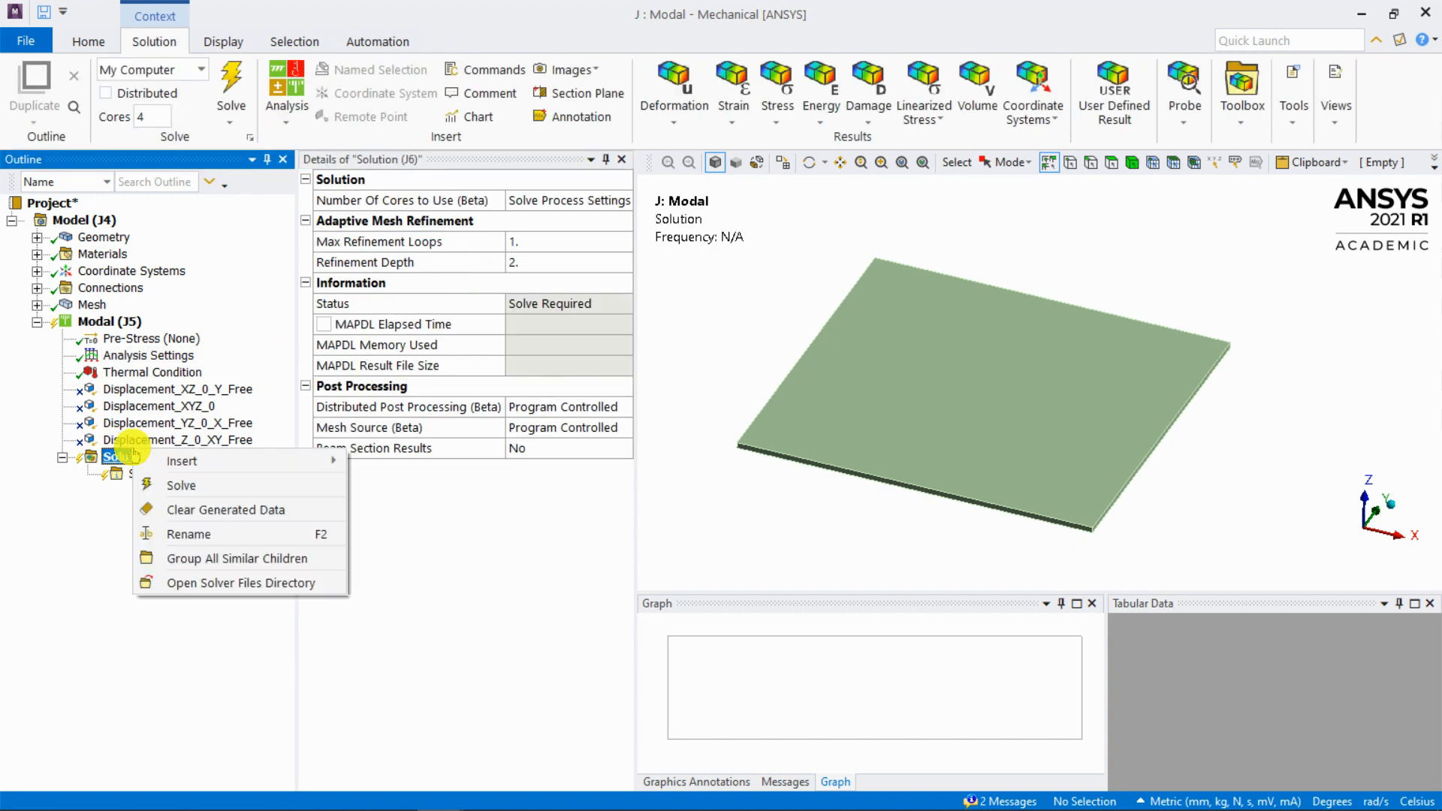
click(182, 484)
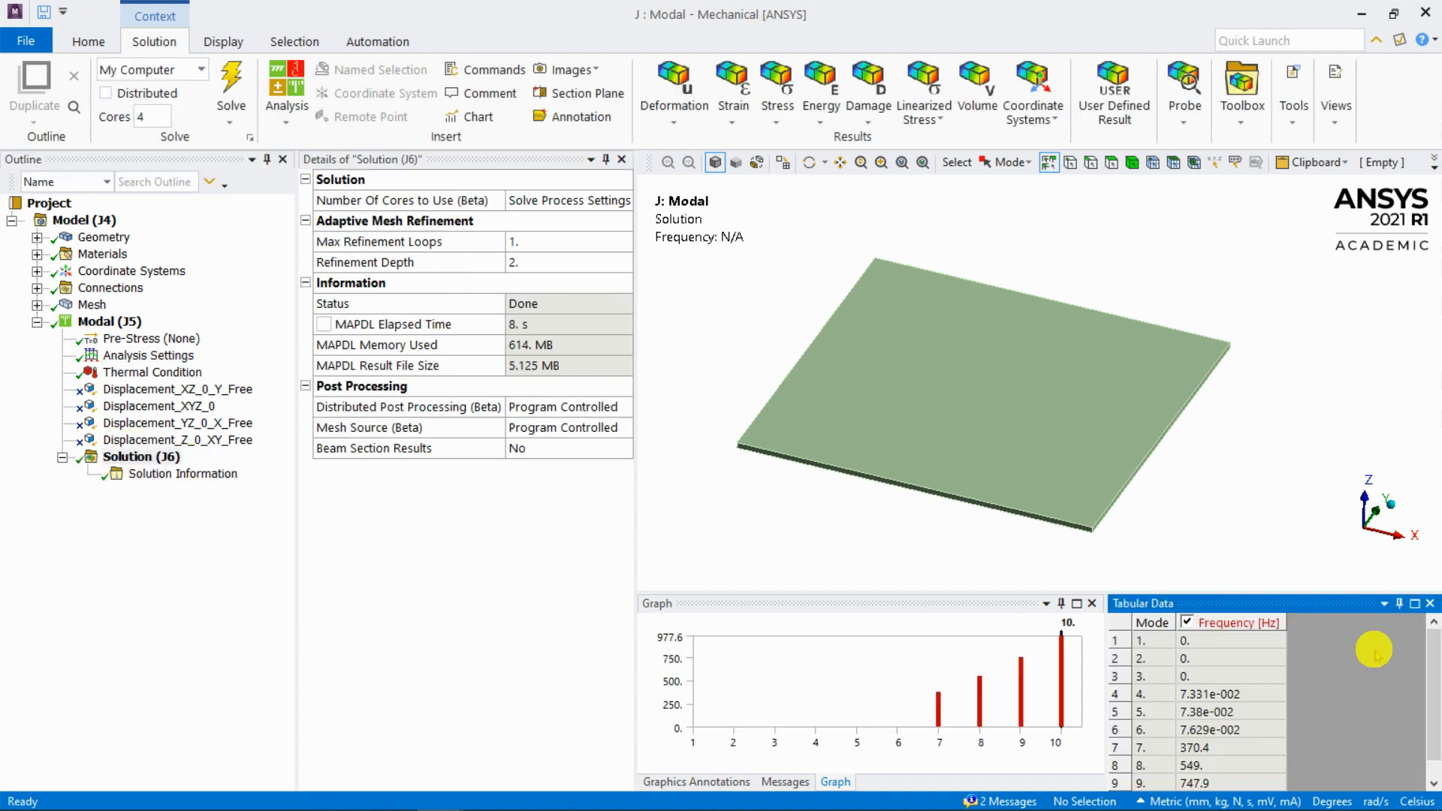
Step: Check the frequencies of the first six modes and create mode shape results for modes 1 to 6
mouse_move(1431, 638)
mouse_down()
mouse_move(1434, 678)
mouse_move(1434, 617)
mouse_up()
click(1164, 643)
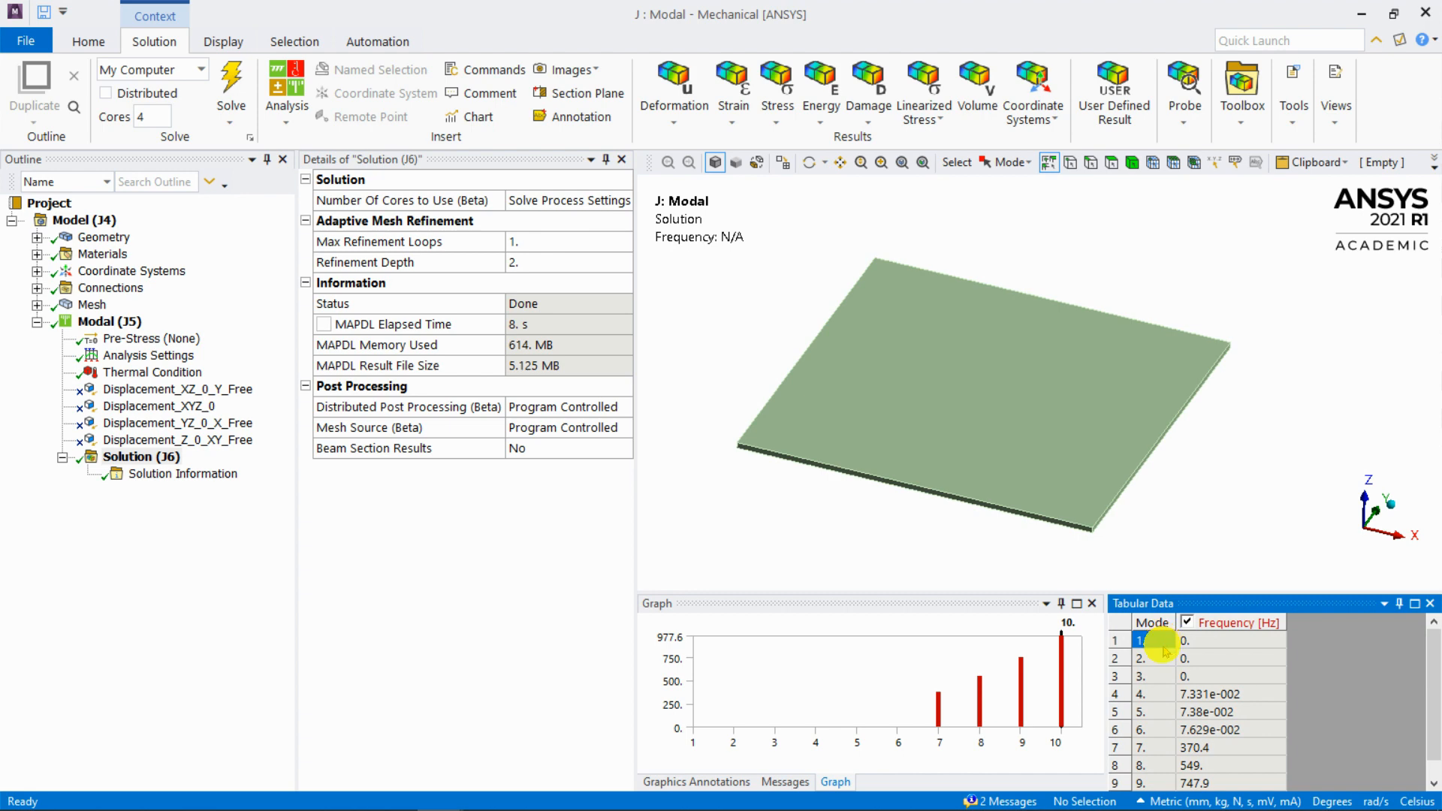
click(1163, 729)
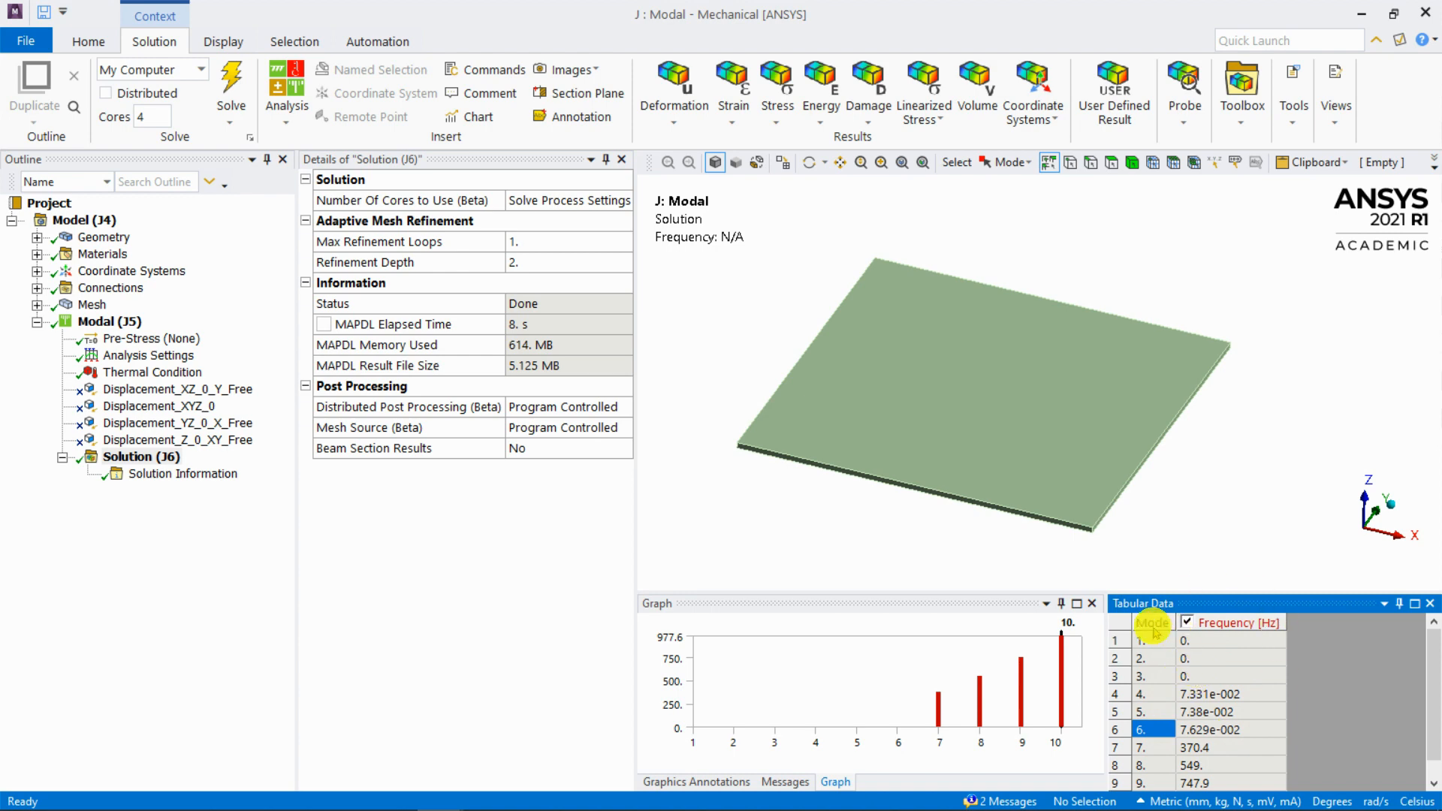
click(1212, 641)
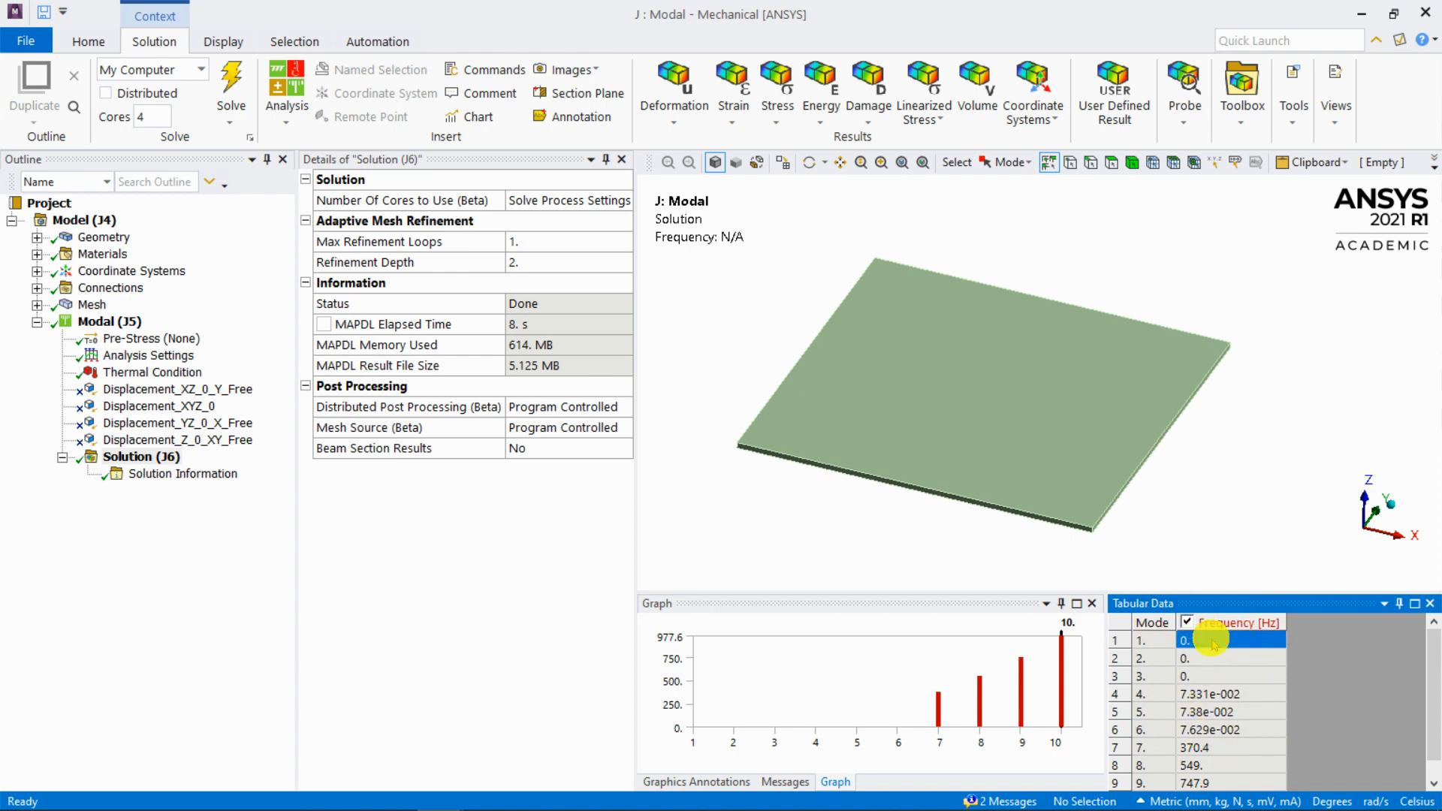
click(1224, 694)
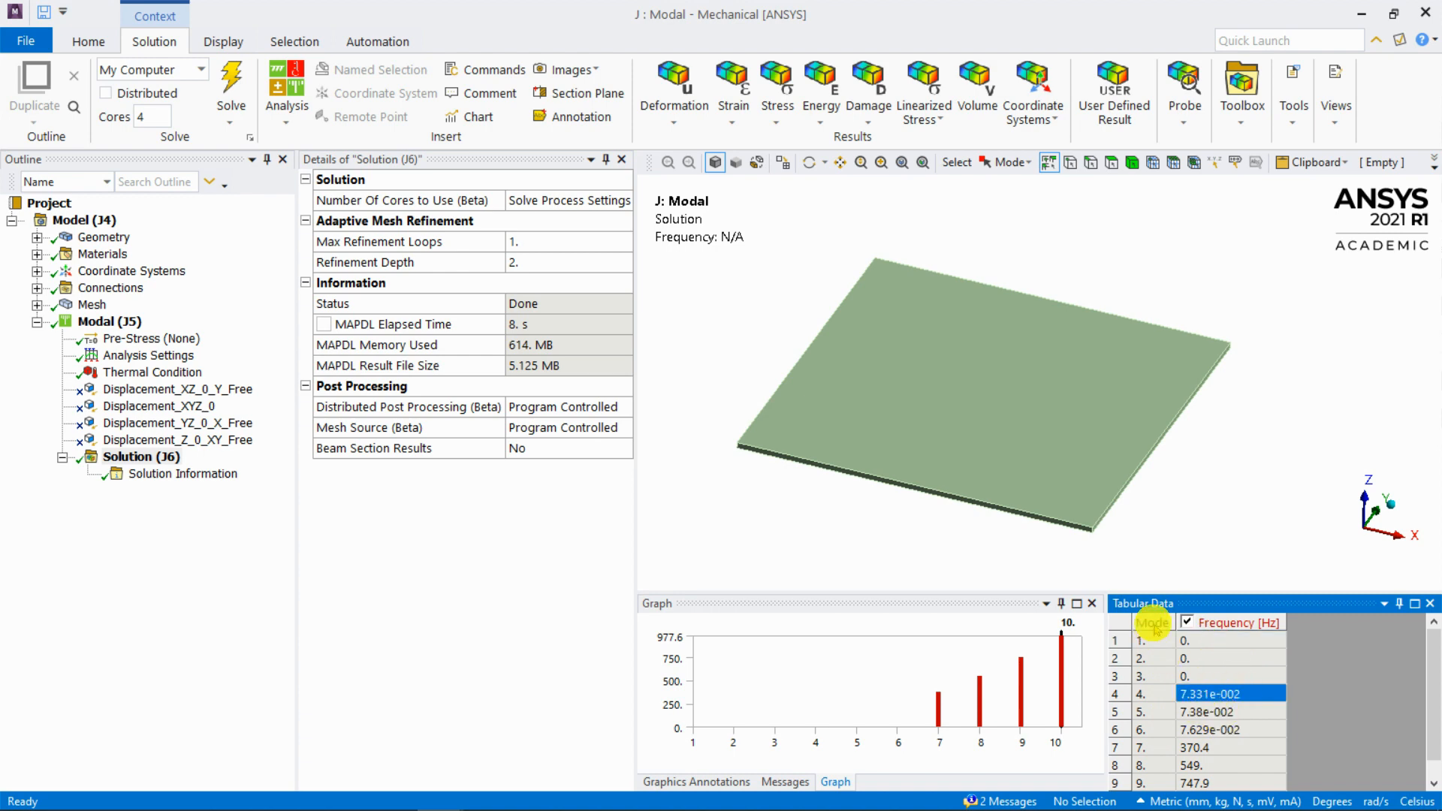
click(1118, 642)
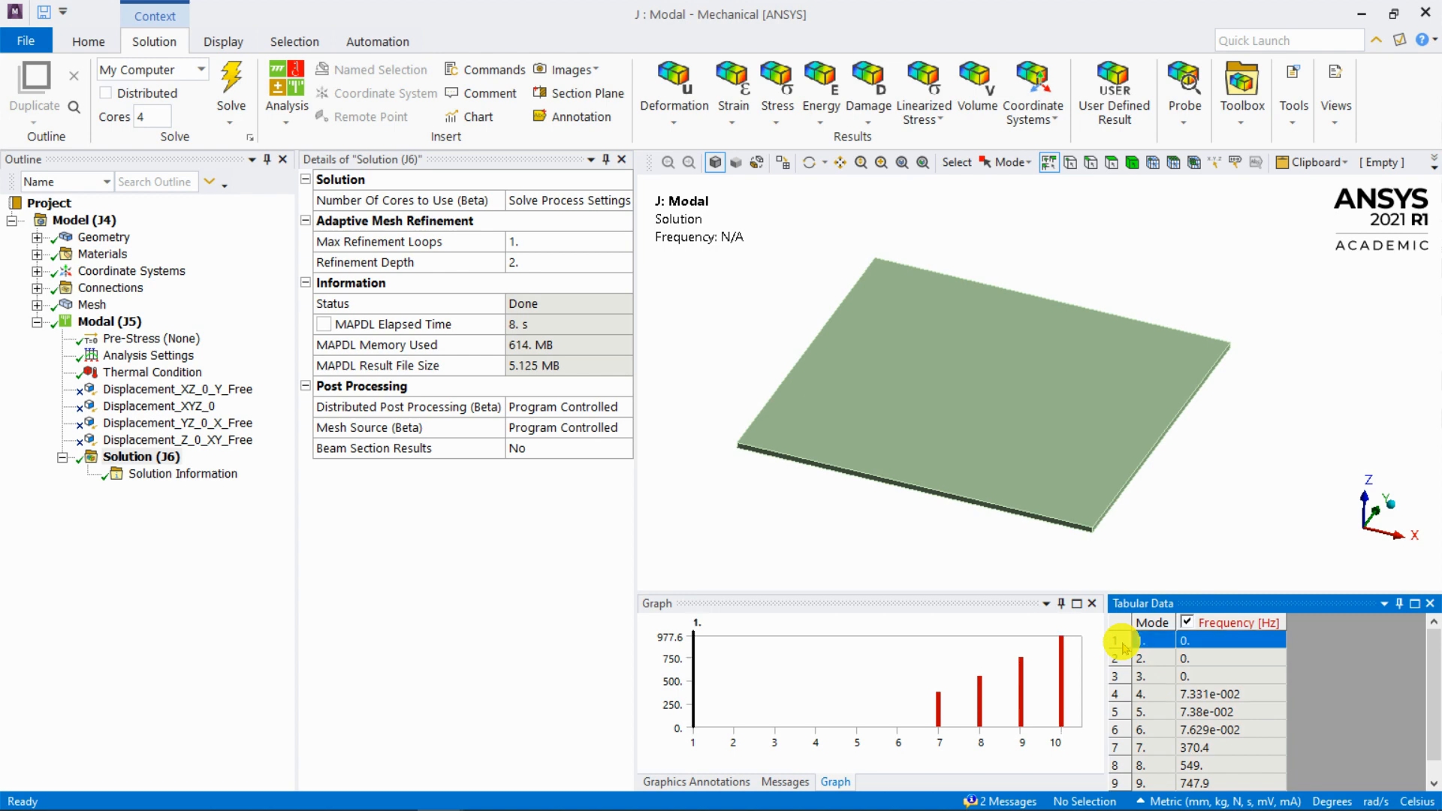
shift+click(1126, 732)
right_click(1126, 732)
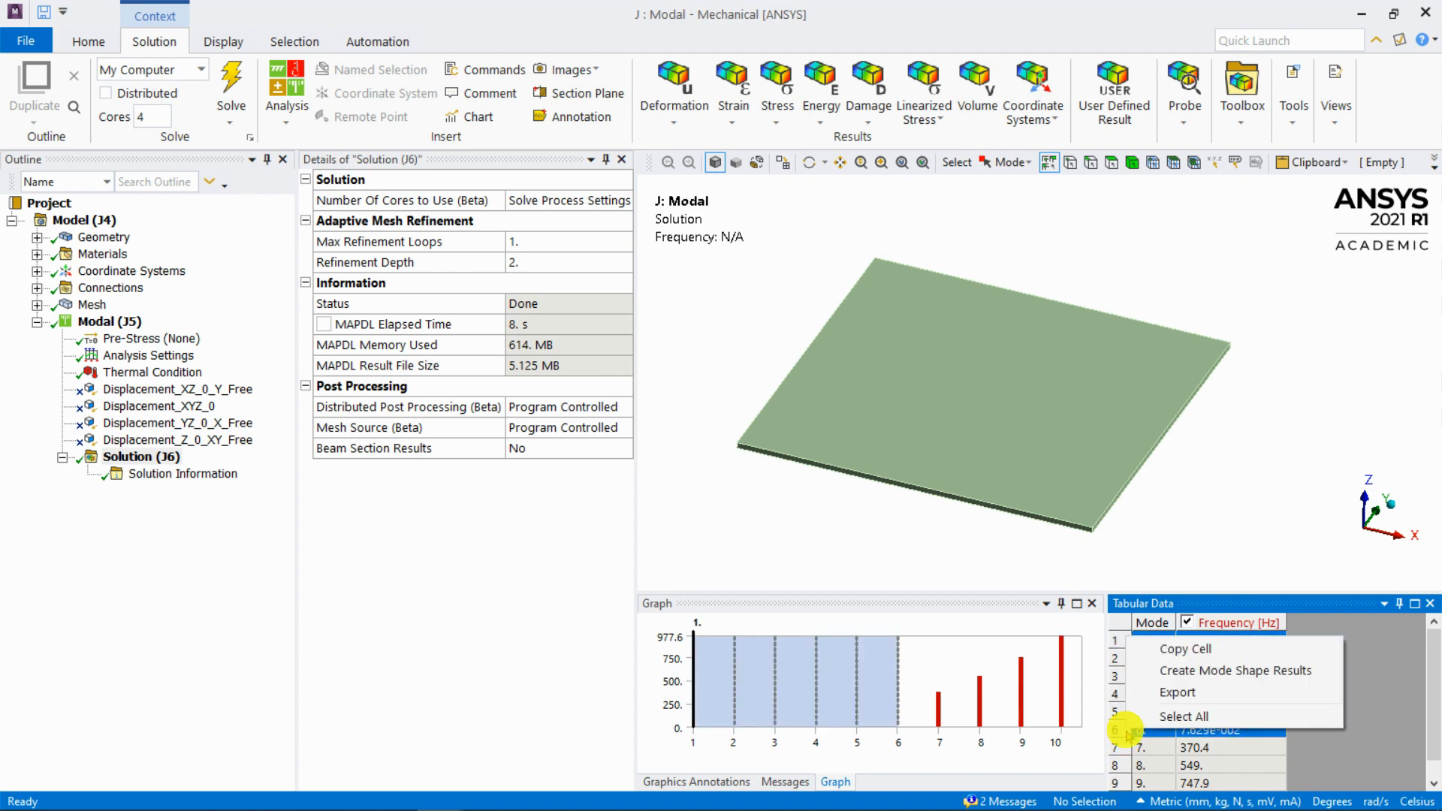
click(1219, 682)
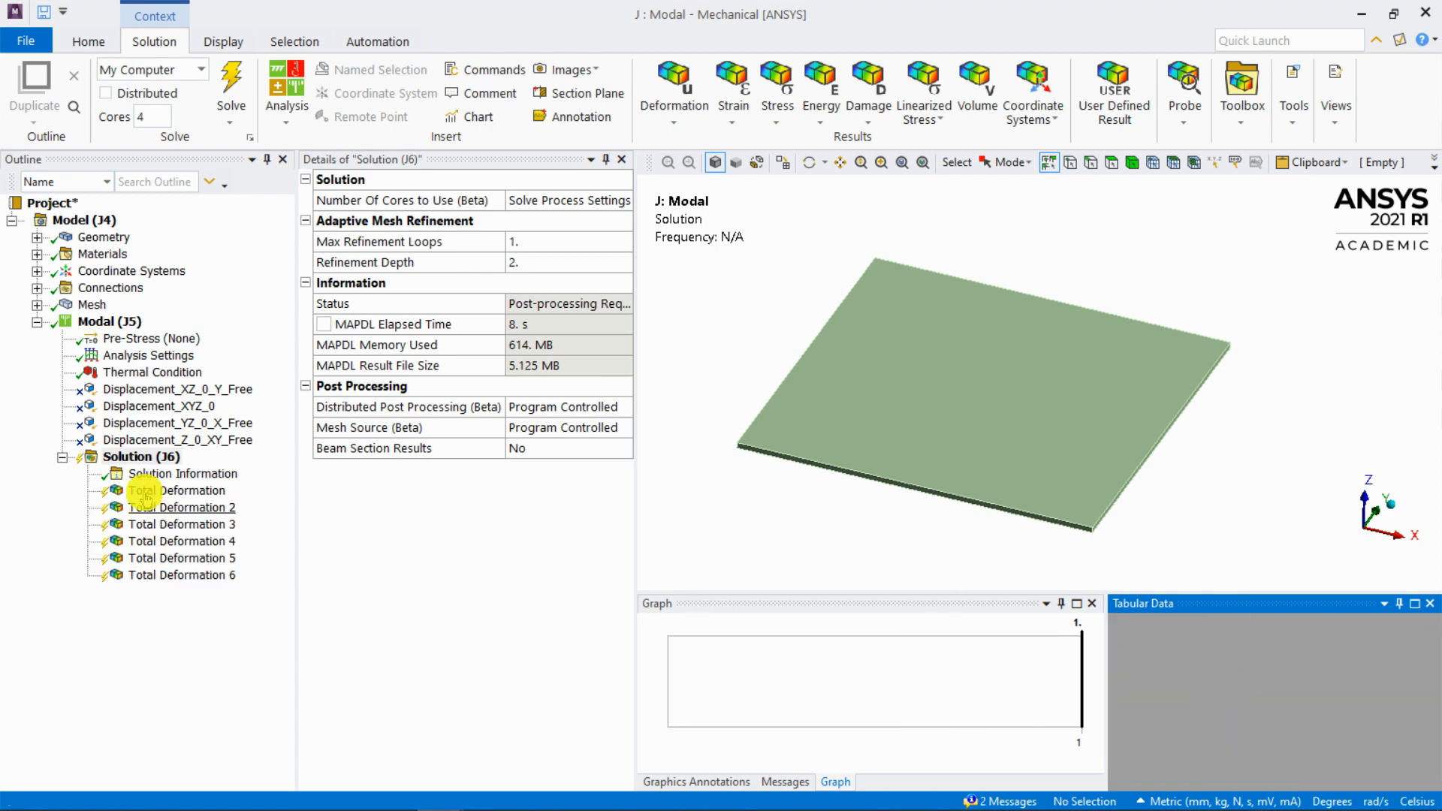
Step: Evaluate all six mode shape results of the modal solution
right_click(150, 457)
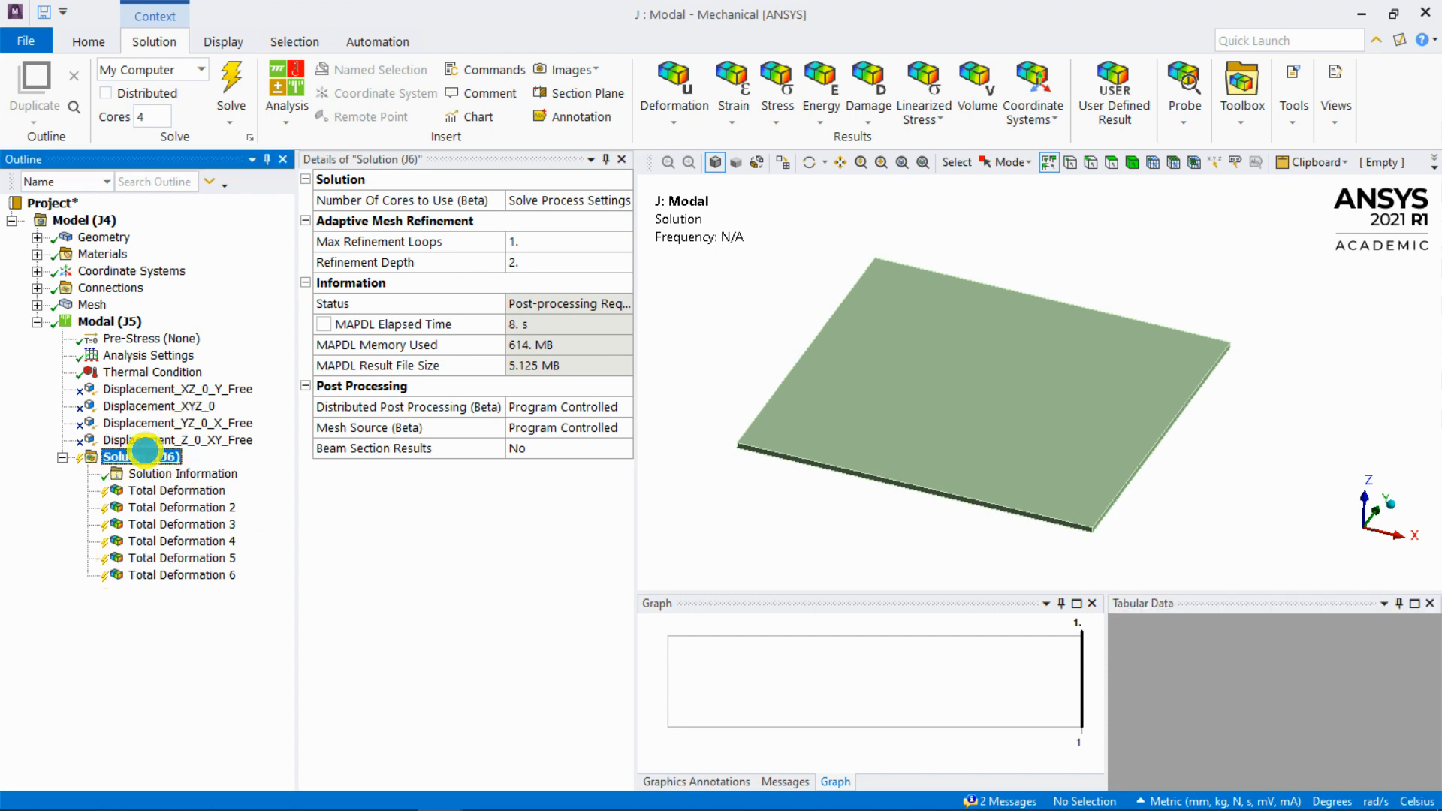
click(230, 487)
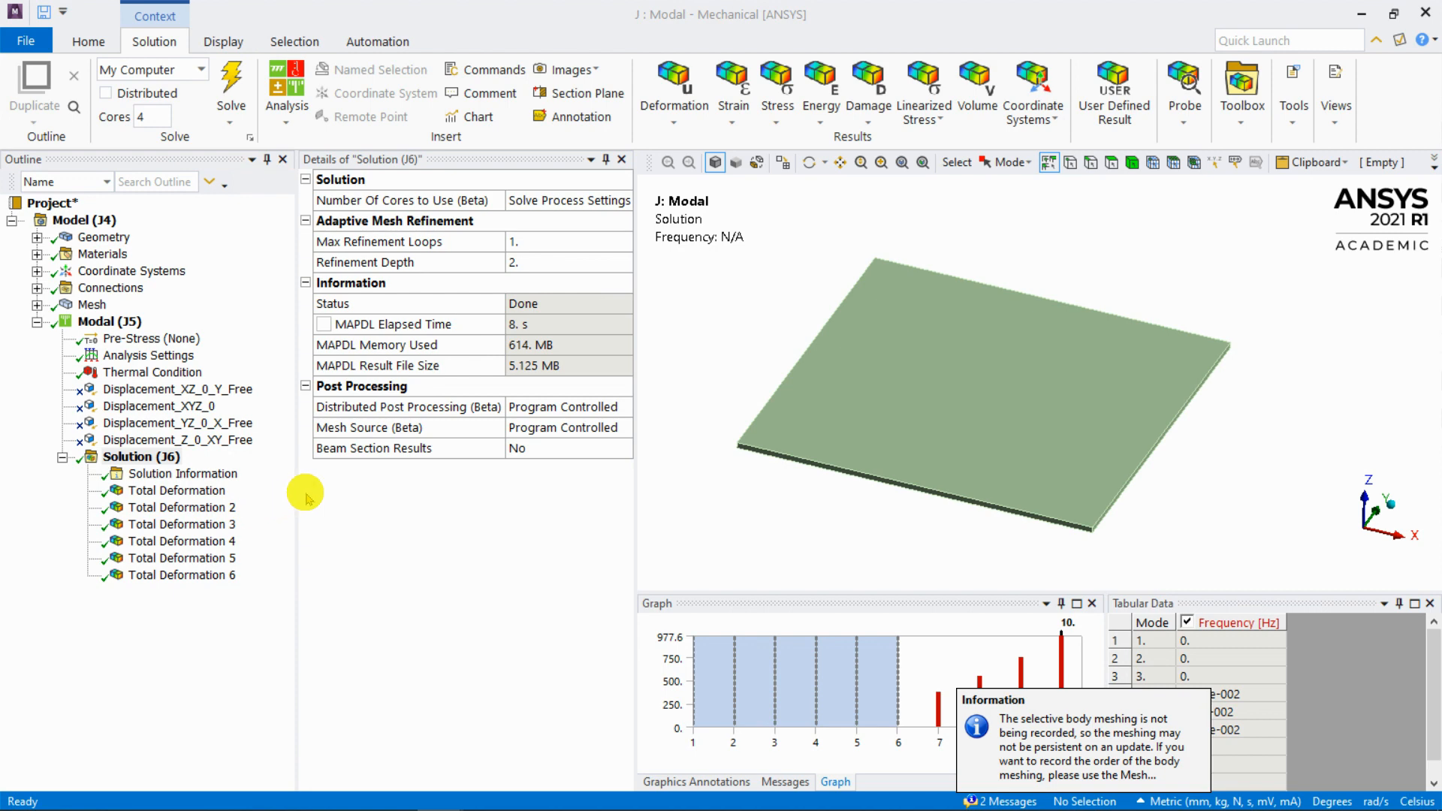
click(433, 525)
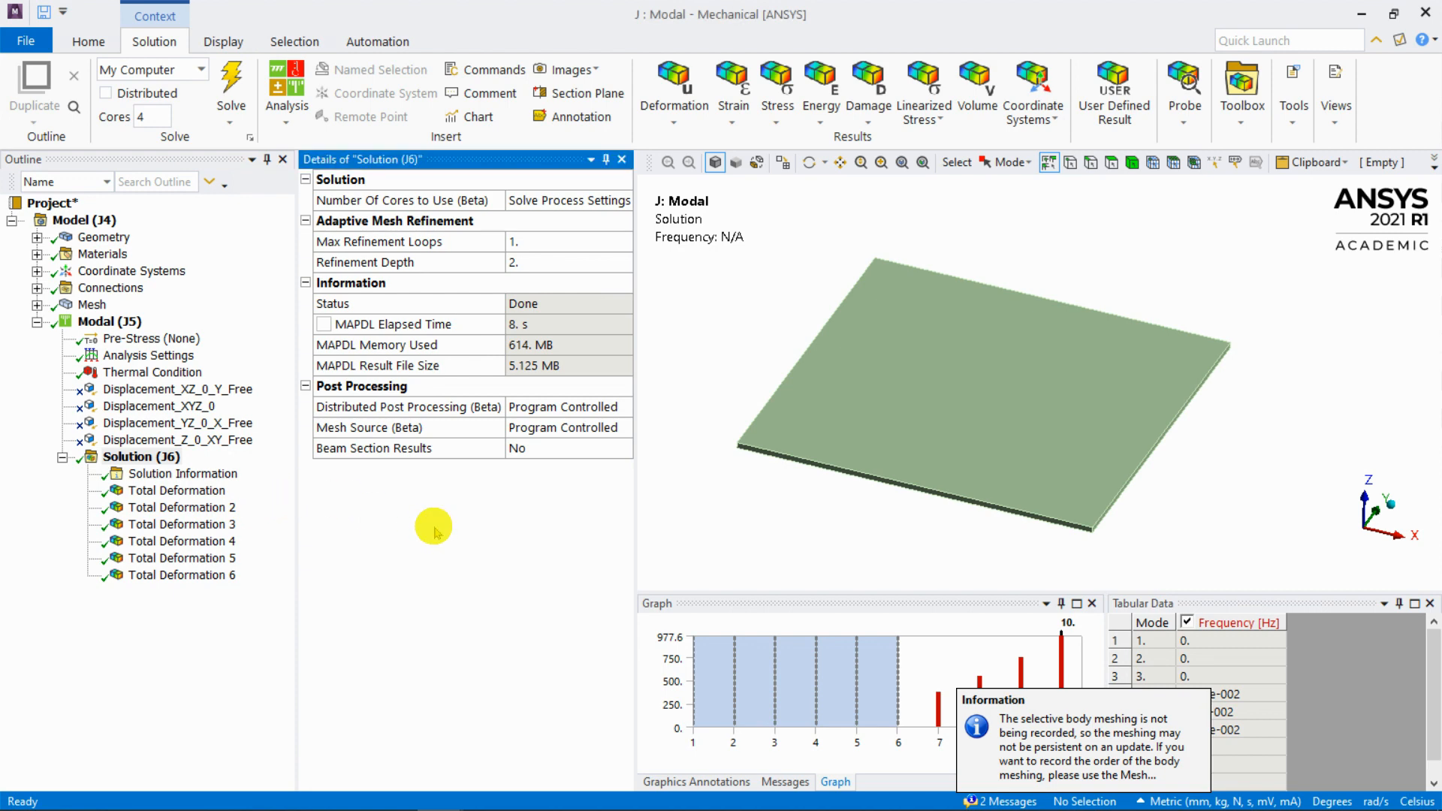
Step: Display the mode 1 total deformation at auto scale and play its animation to examine the motion
click(197, 491)
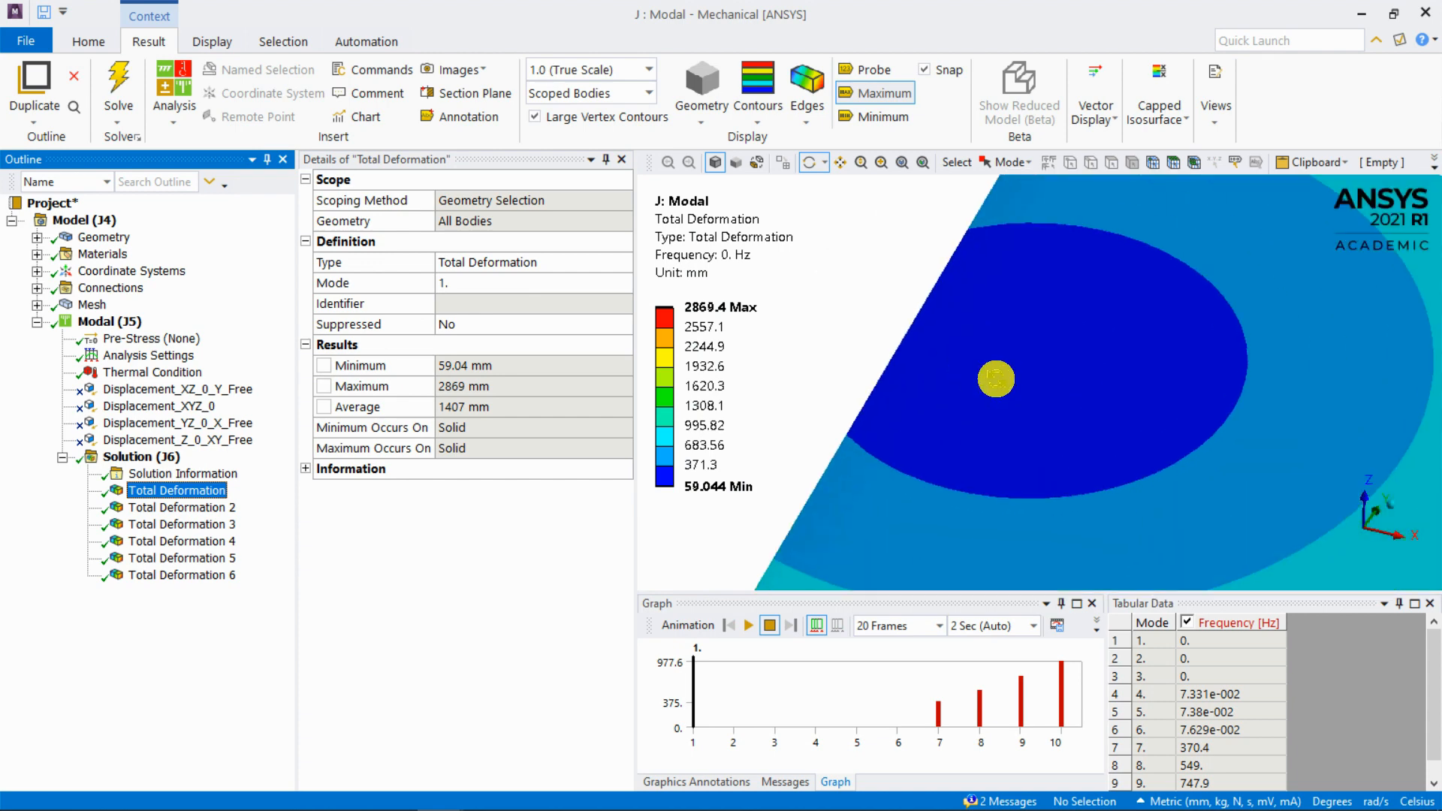
click(652, 66)
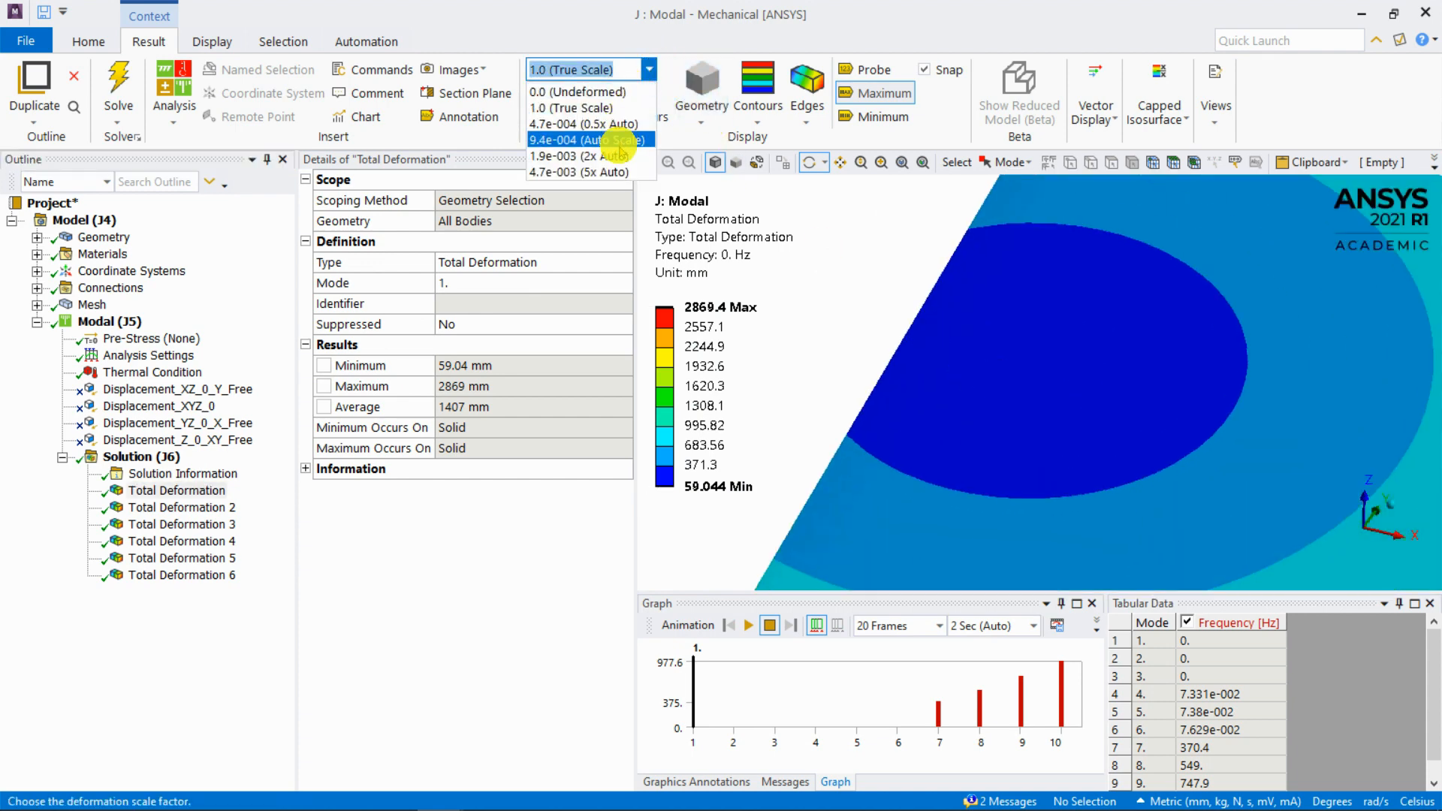
click(624, 141)
click(1001, 405)
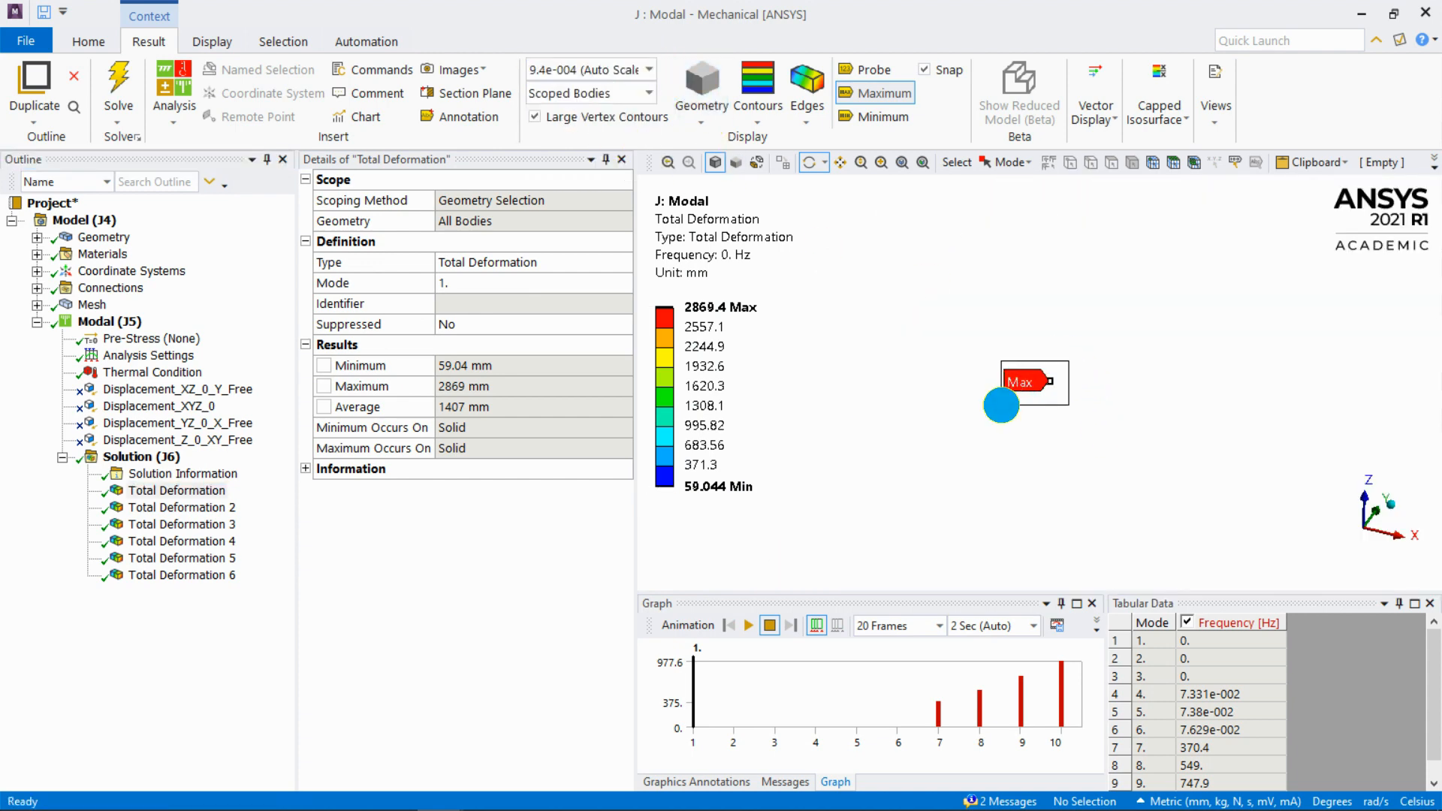
click(747, 625)
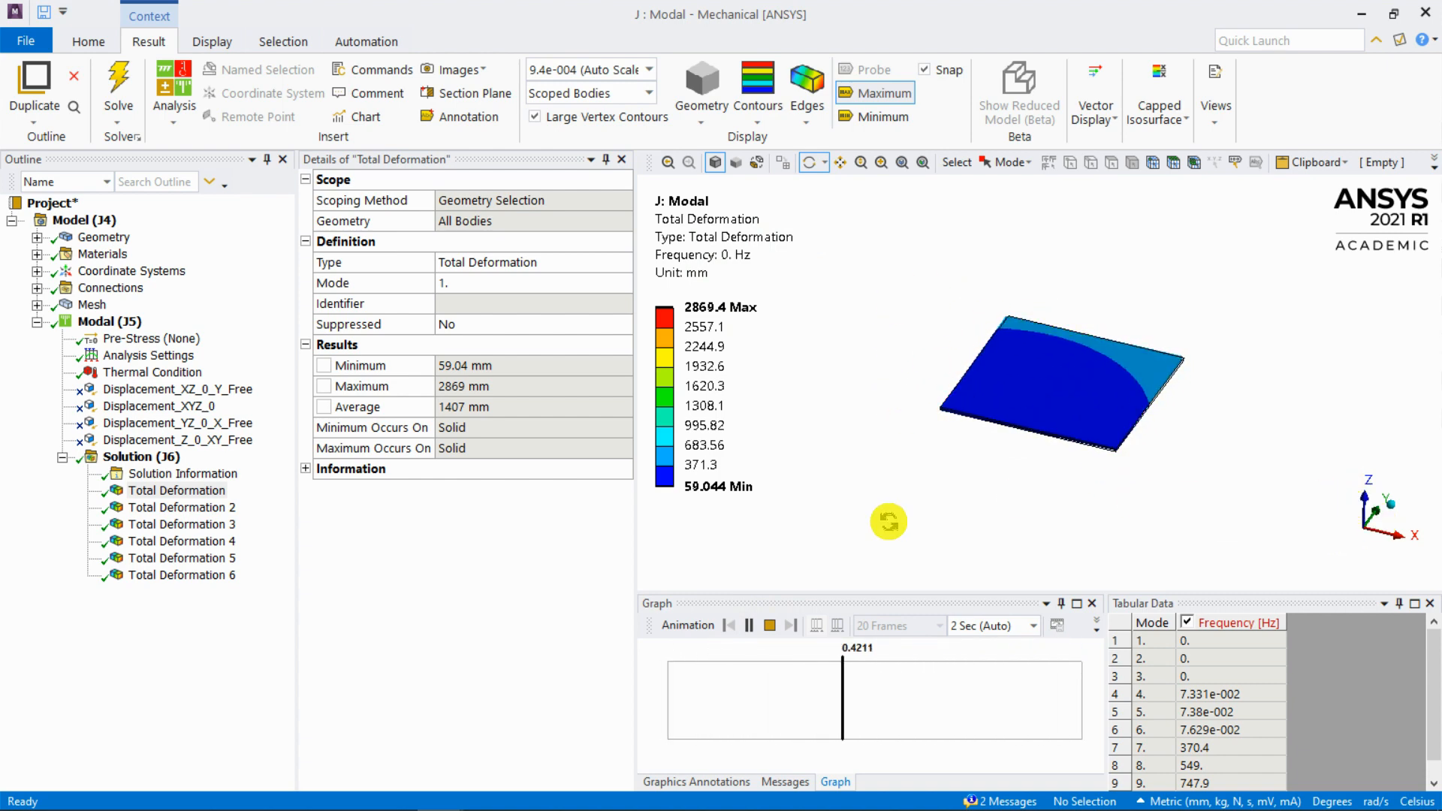
click(770, 629)
Step: Animate the mode 2 and mode 3 deformations and examine the plate's motion from different angles
click(201, 508)
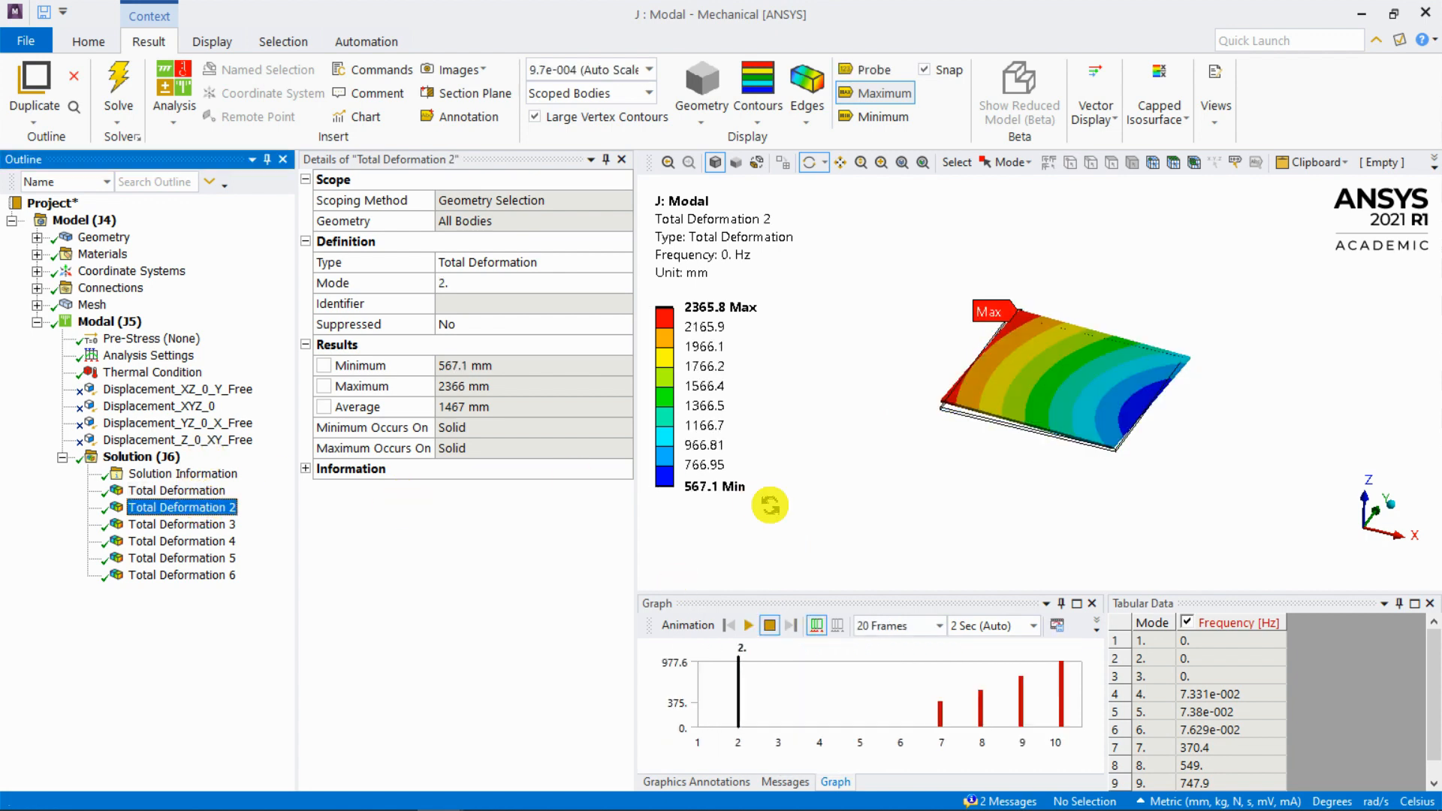
click(749, 627)
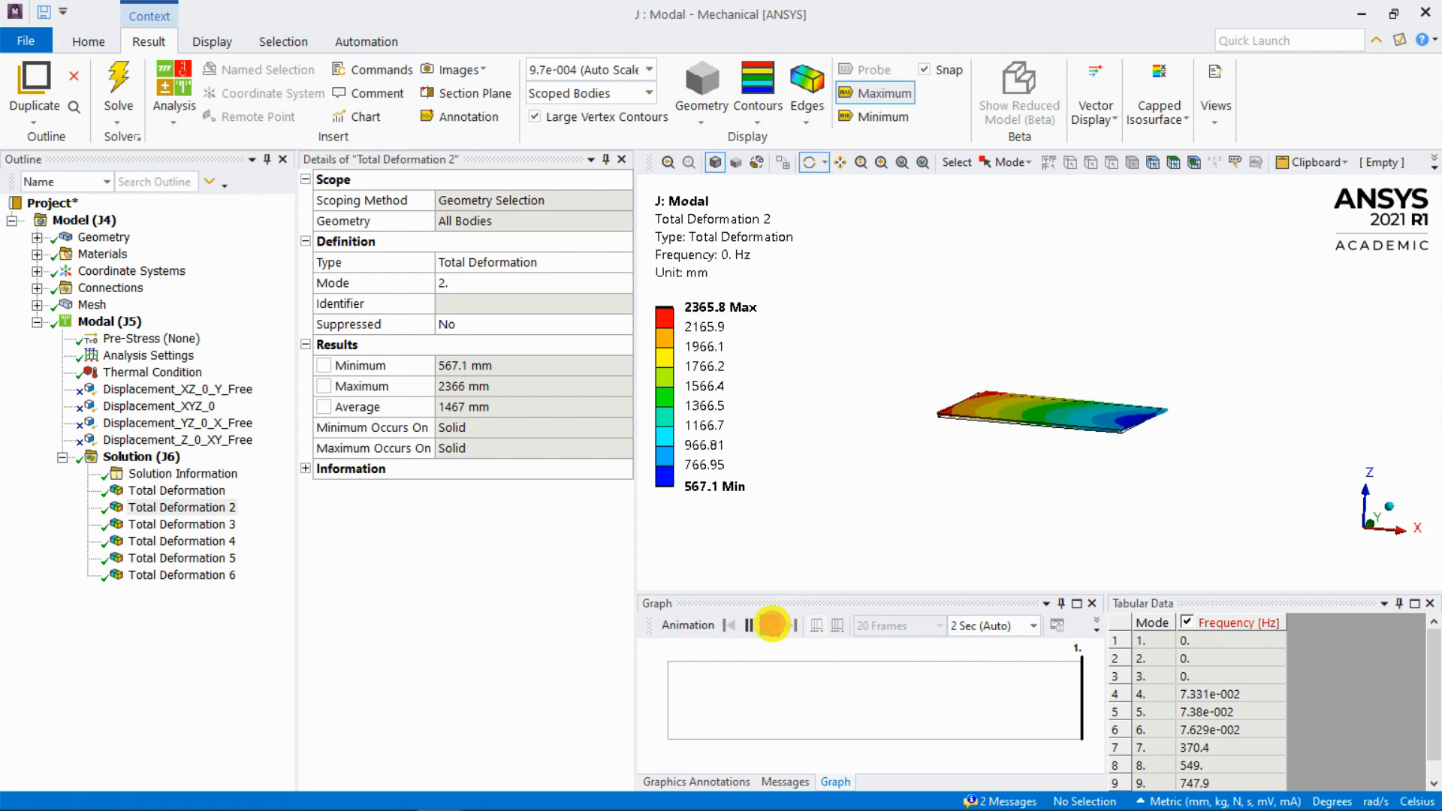
click(768, 624)
click(169, 524)
drag(1090, 308, 1010, 306)
click(748, 624)
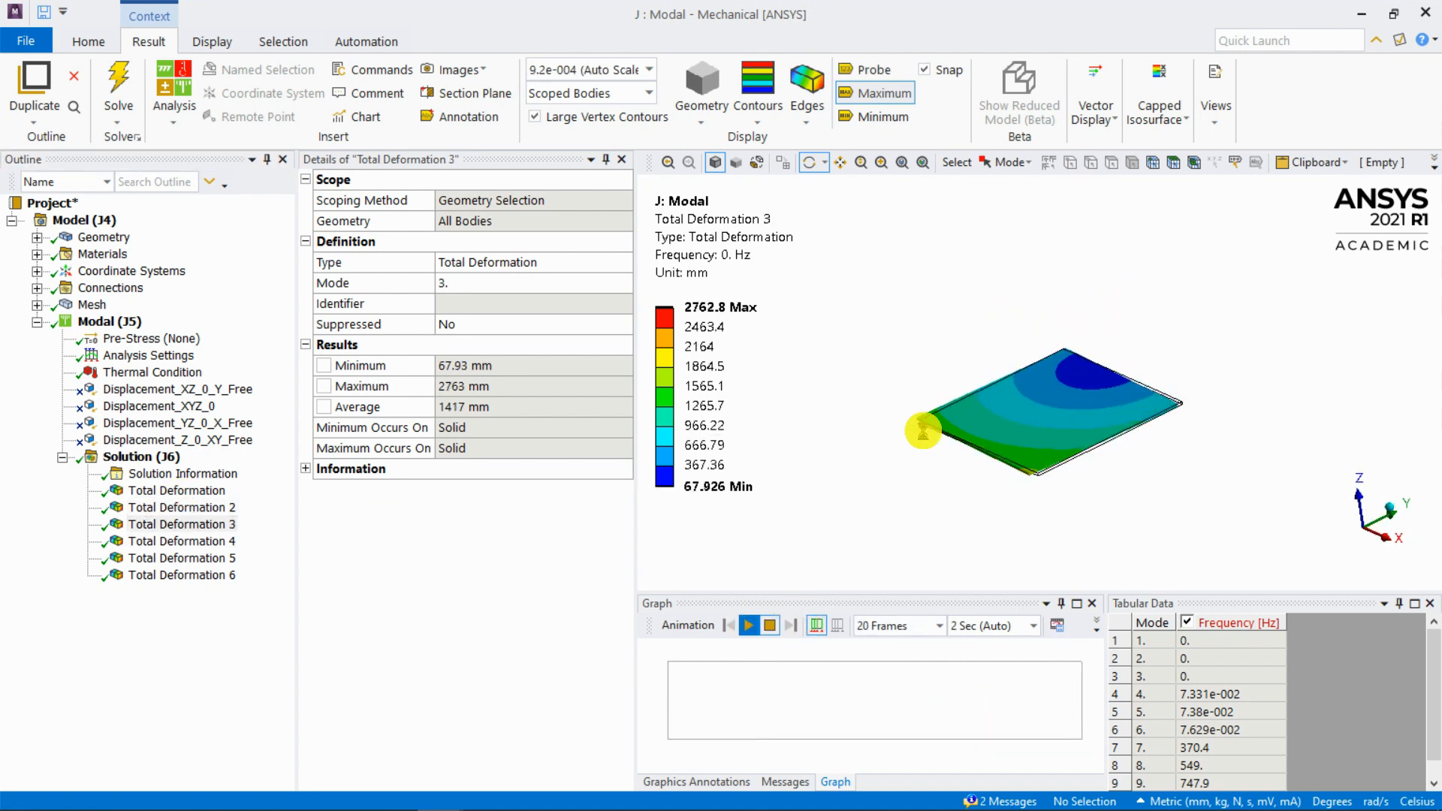
drag(1012, 302, 1023, 287)
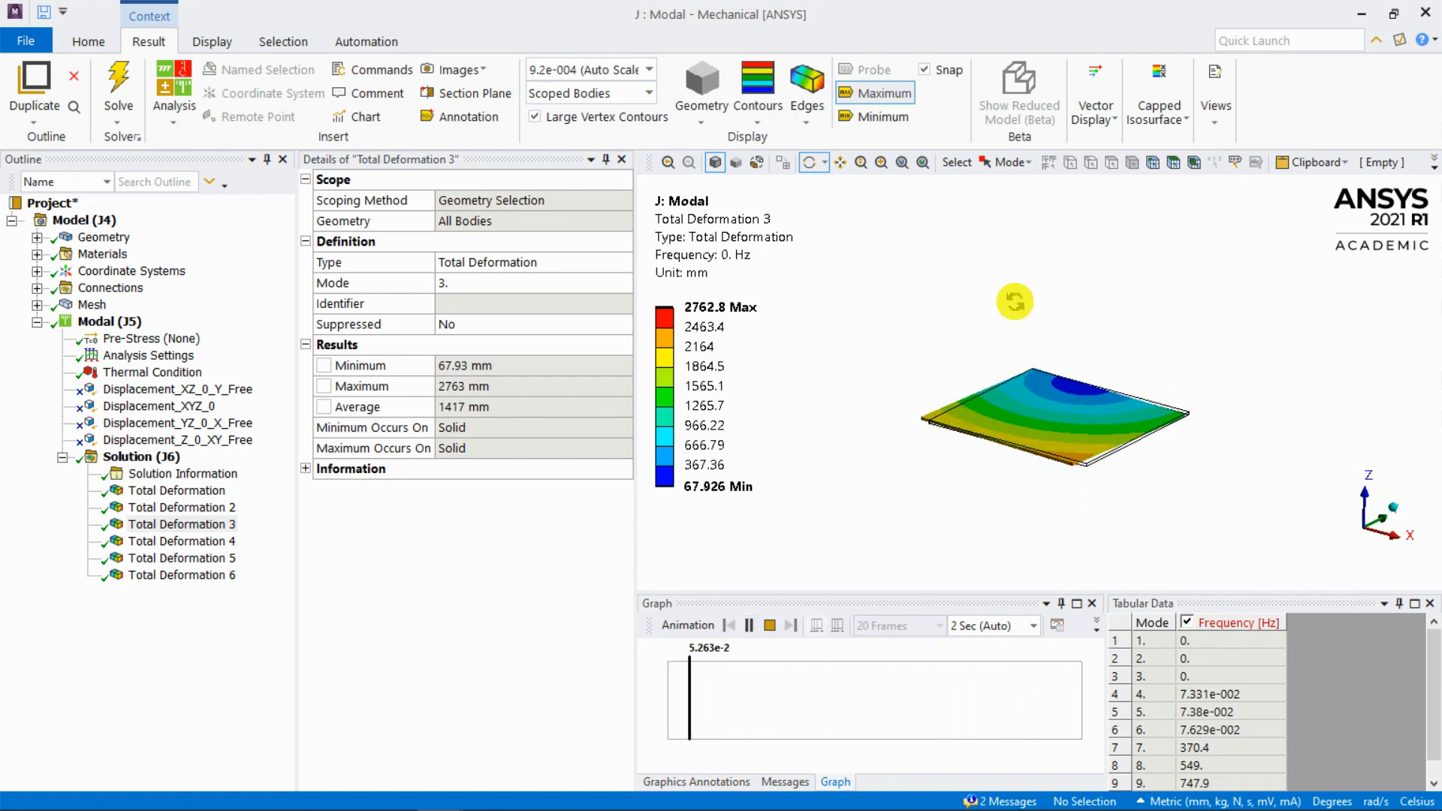
click(769, 624)
Step: Animate the deformations of modes 4, 5 and 6 in turn and examine how the plate moves
click(180, 541)
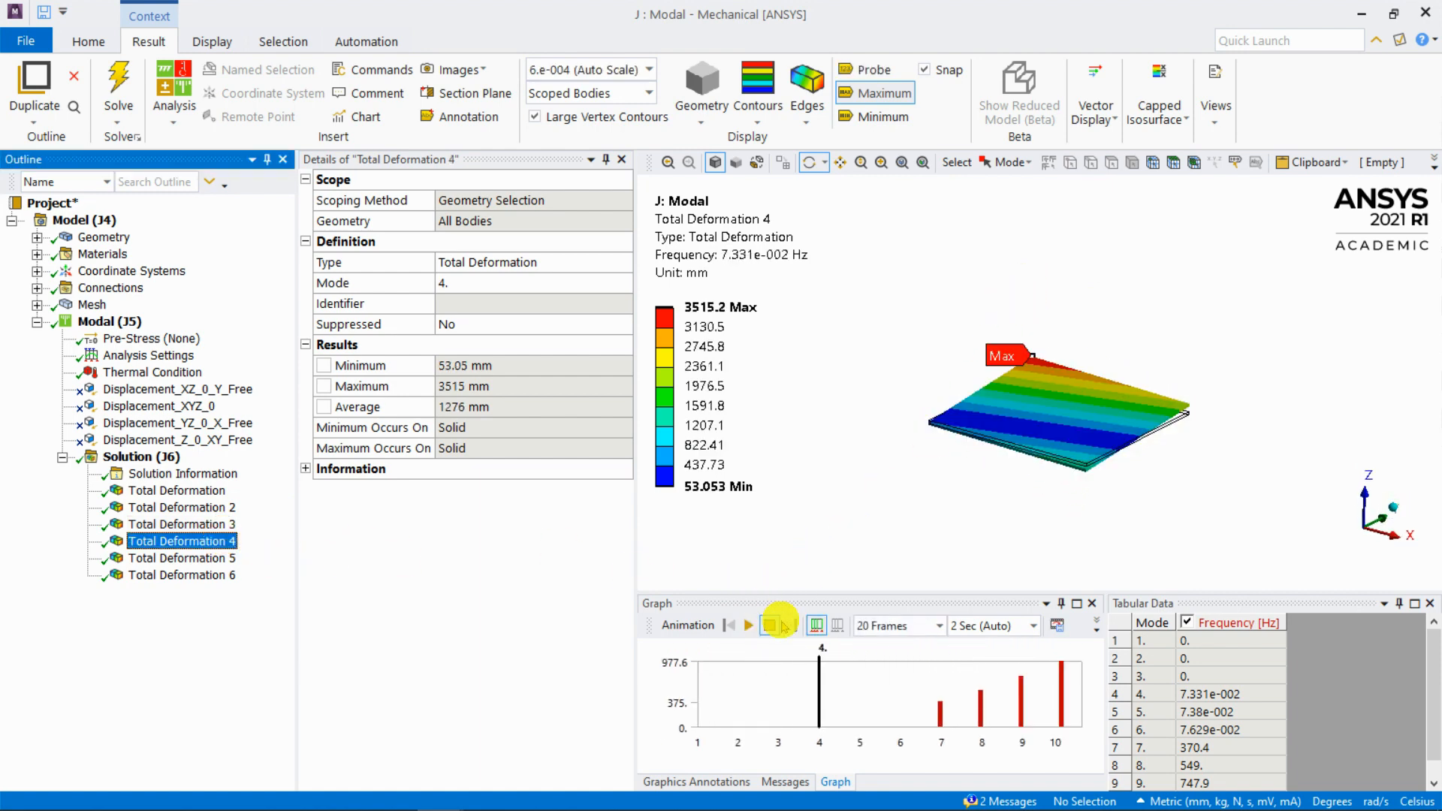
click(748, 625)
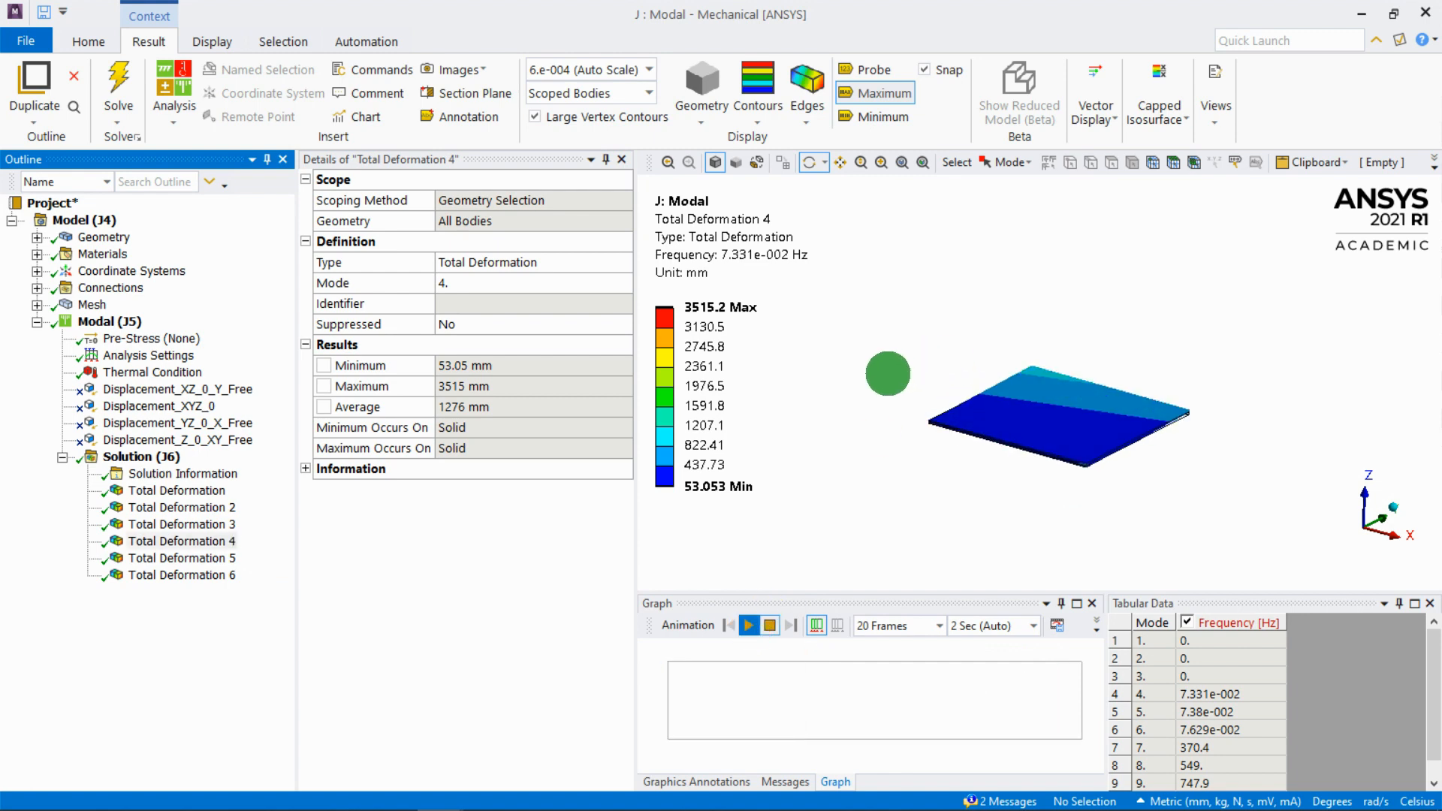
drag(1016, 377, 1020, 408)
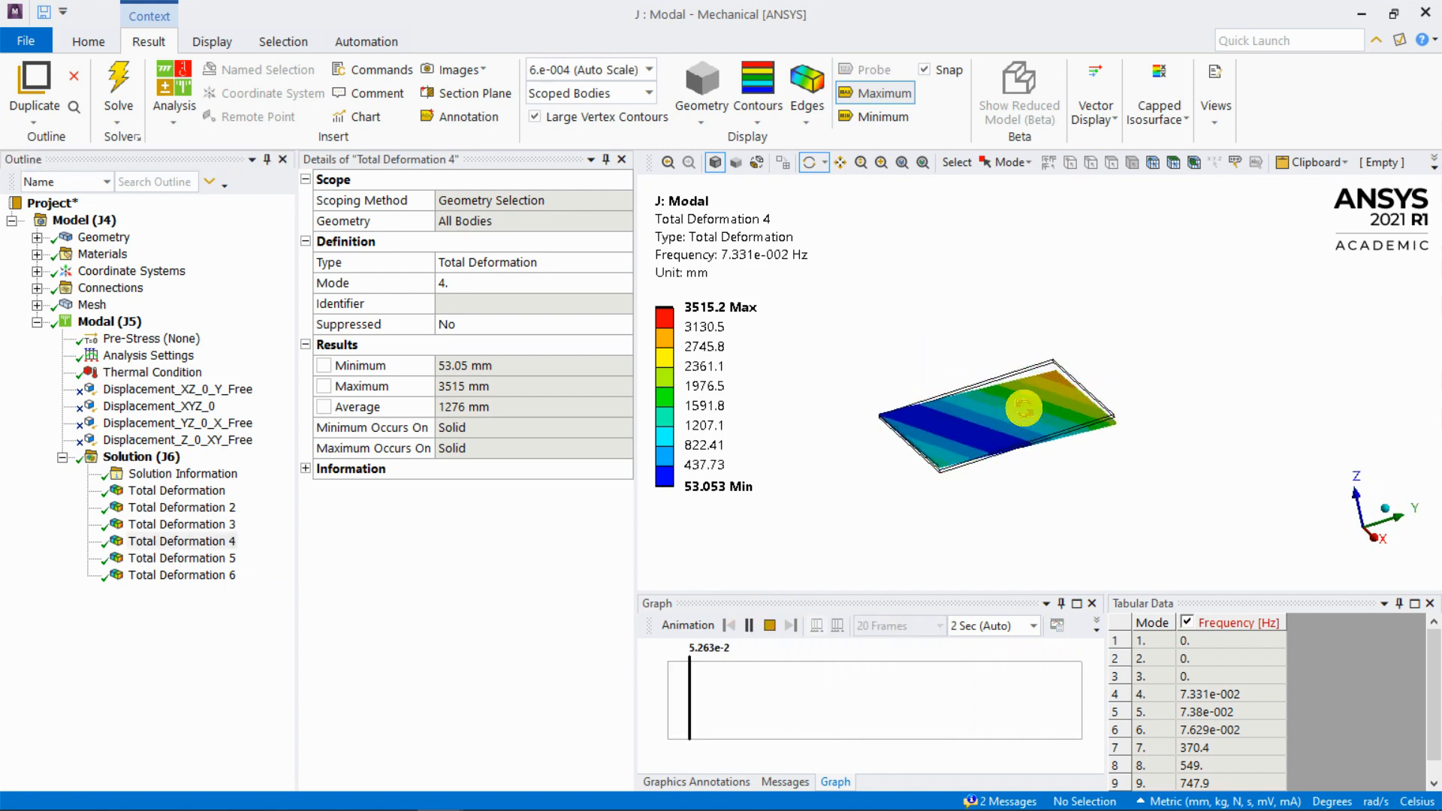
click(768, 624)
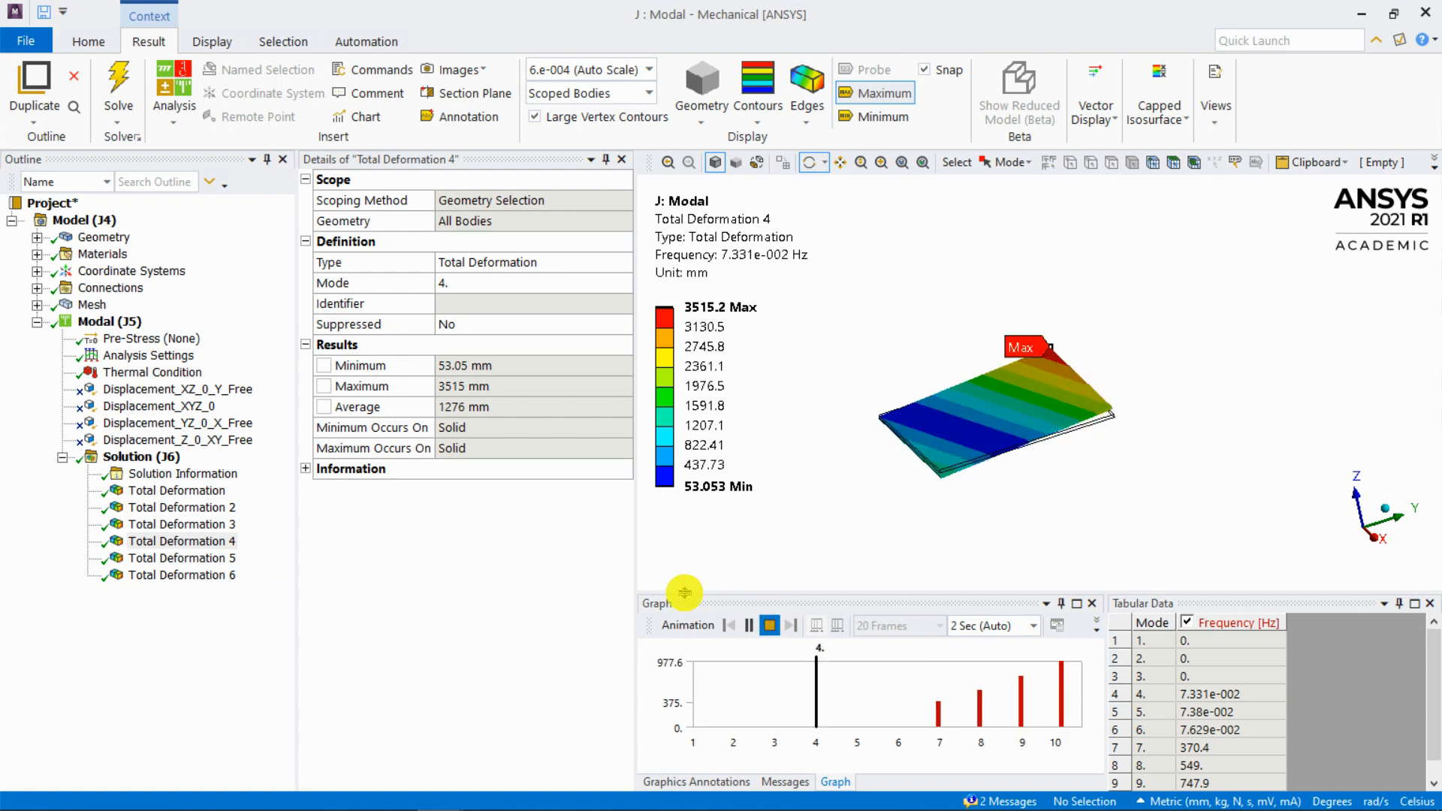
click(219, 557)
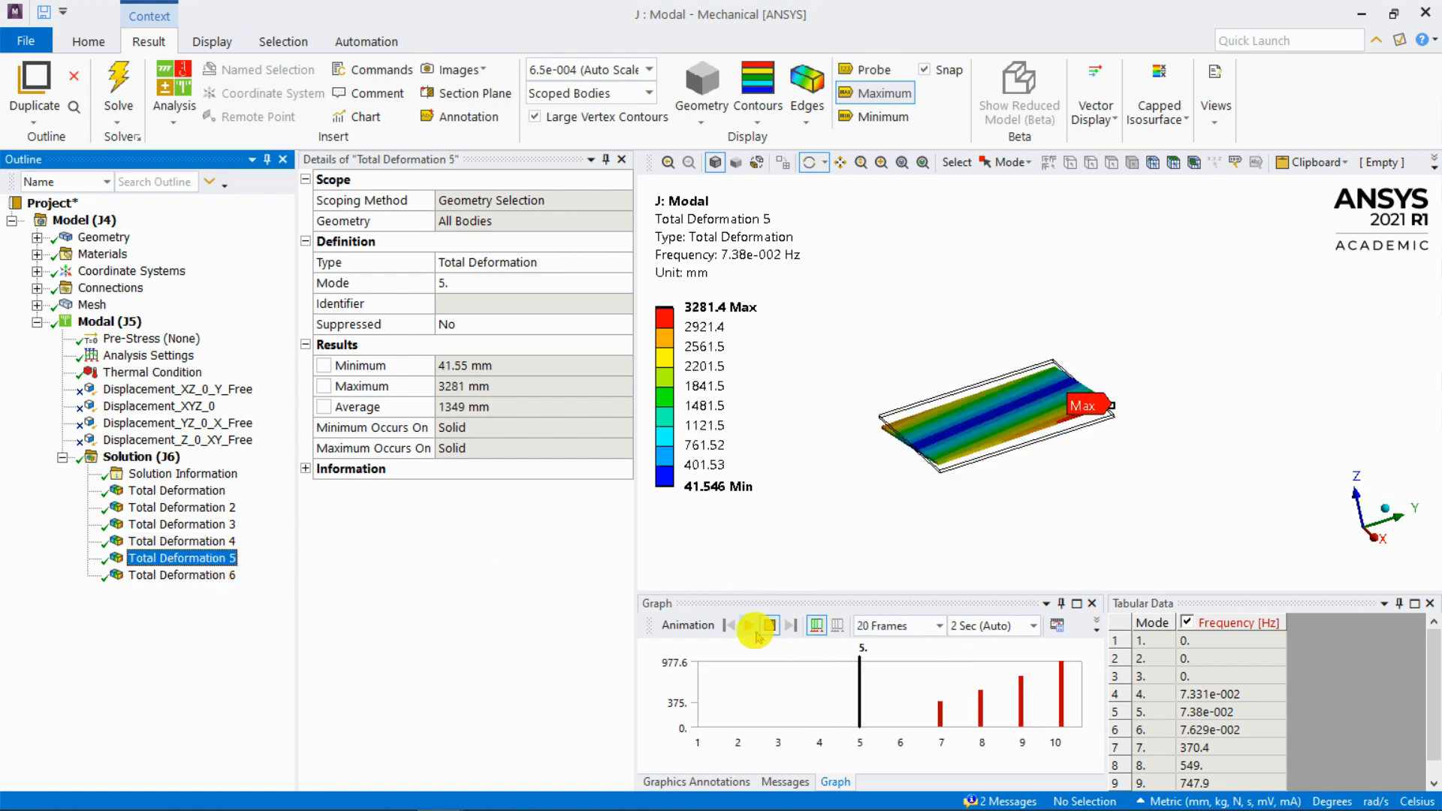
click(749, 624)
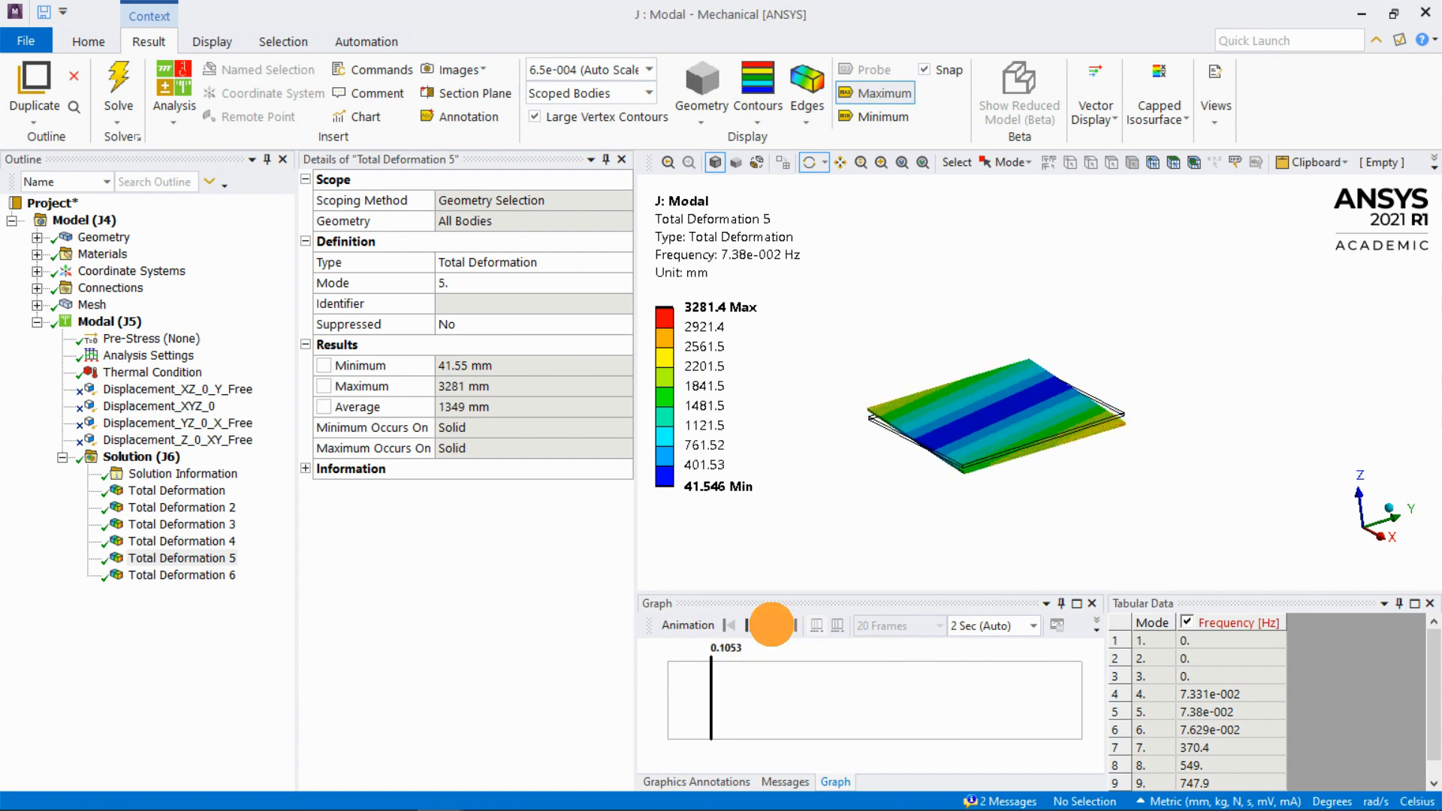
click(769, 624)
click(181, 575)
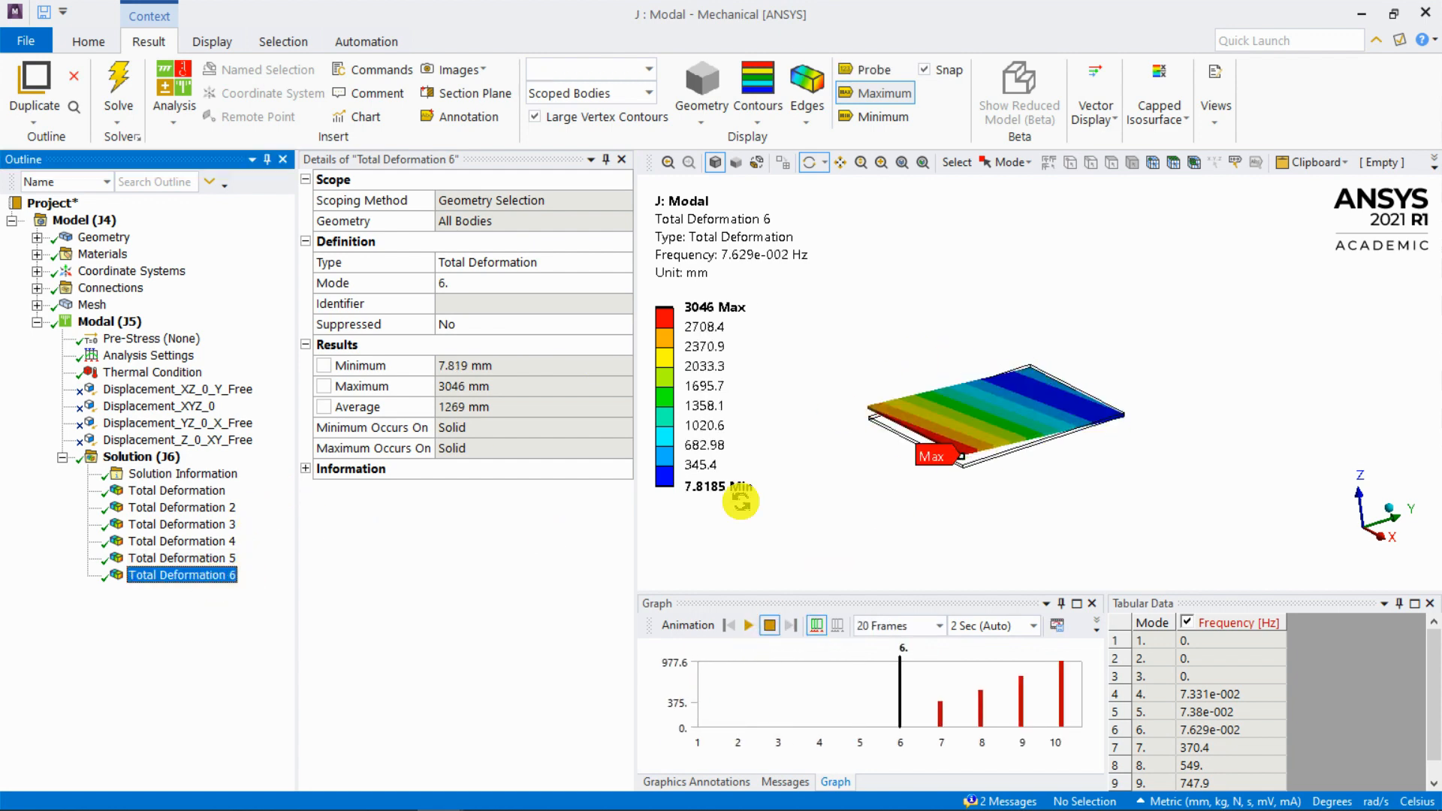
click(747, 625)
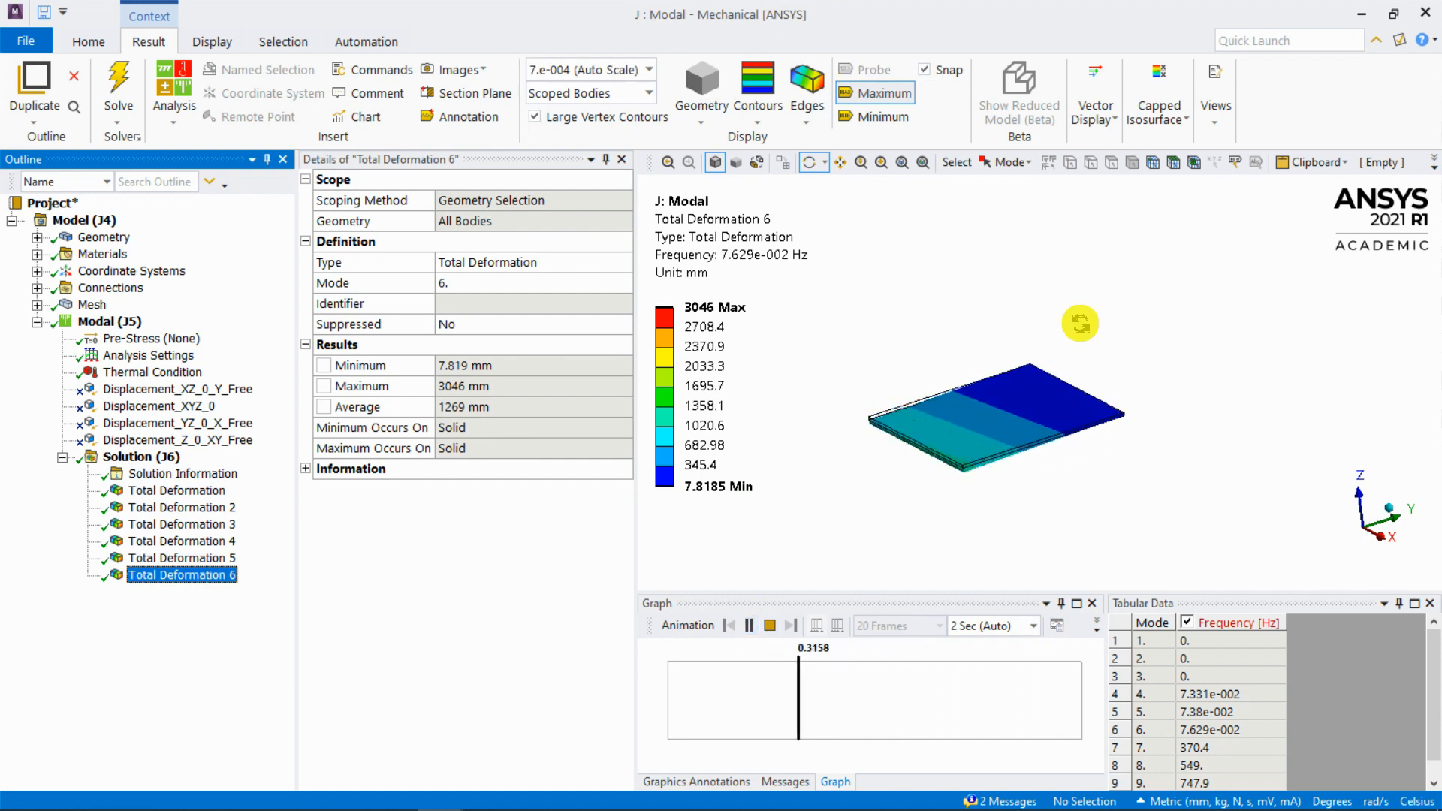
click(769, 626)
Step: Create a mode shape result for mode 7 and evaluate it
click(1126, 747)
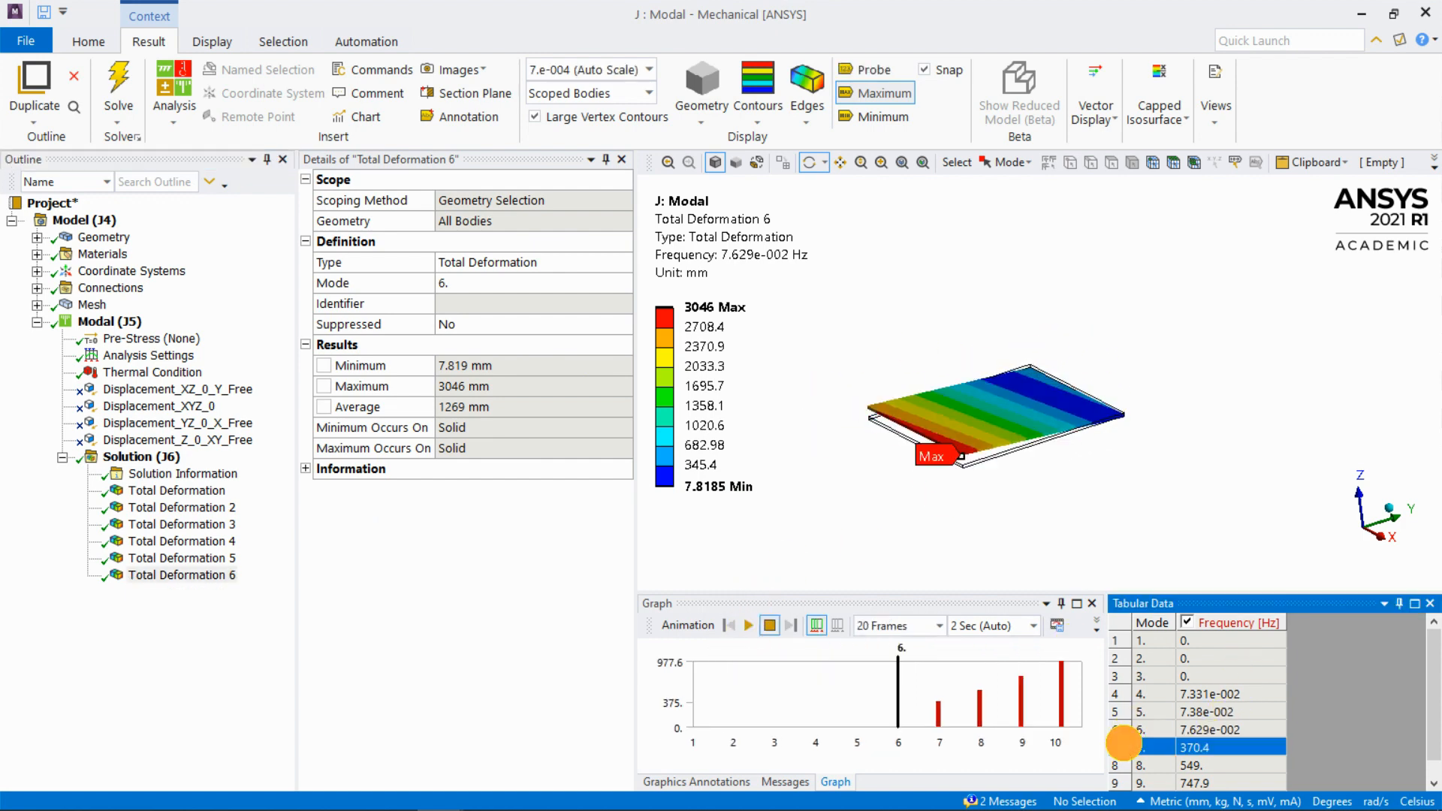
right_click(1127, 745)
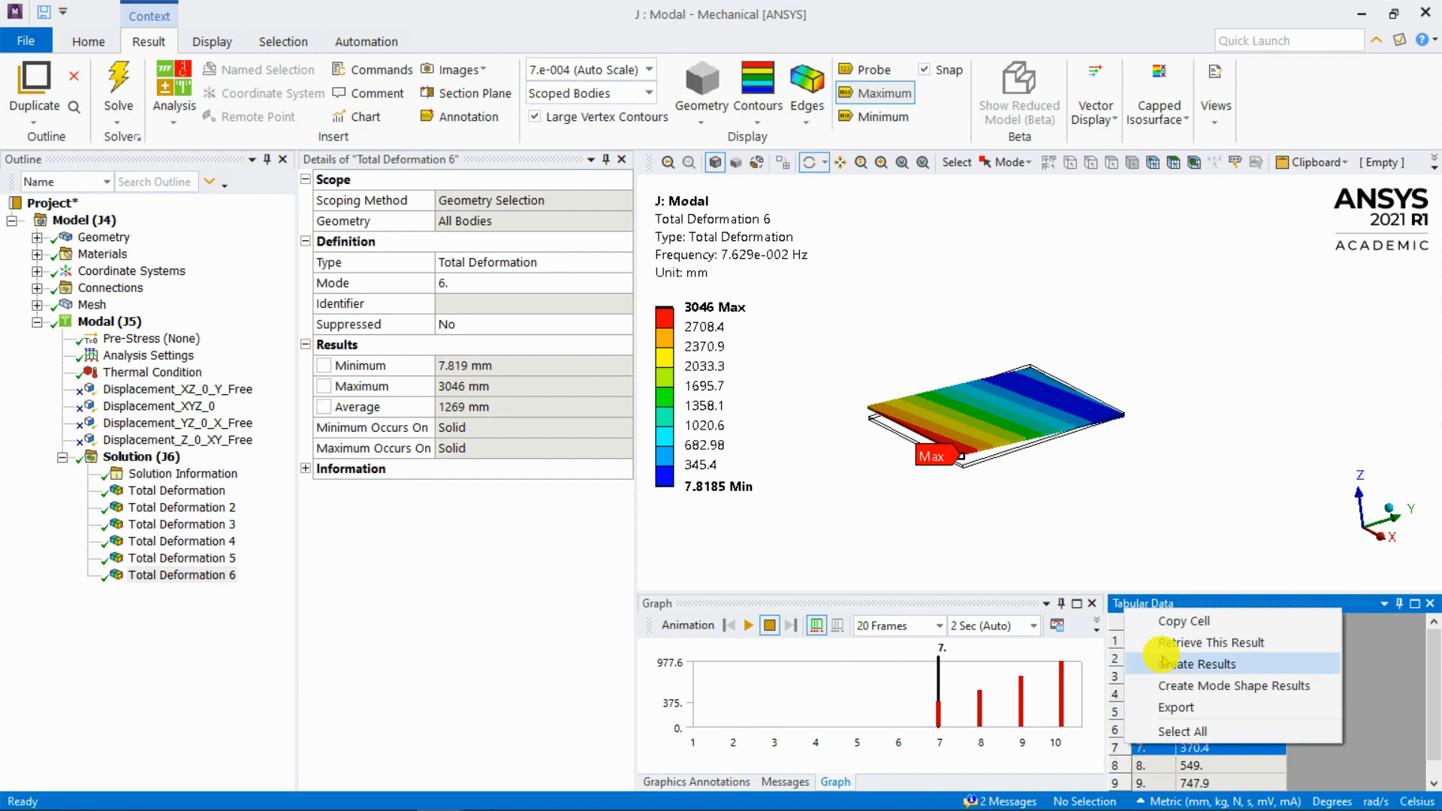
click(1216, 675)
click(186, 590)
right_click(187, 591)
click(284, 293)
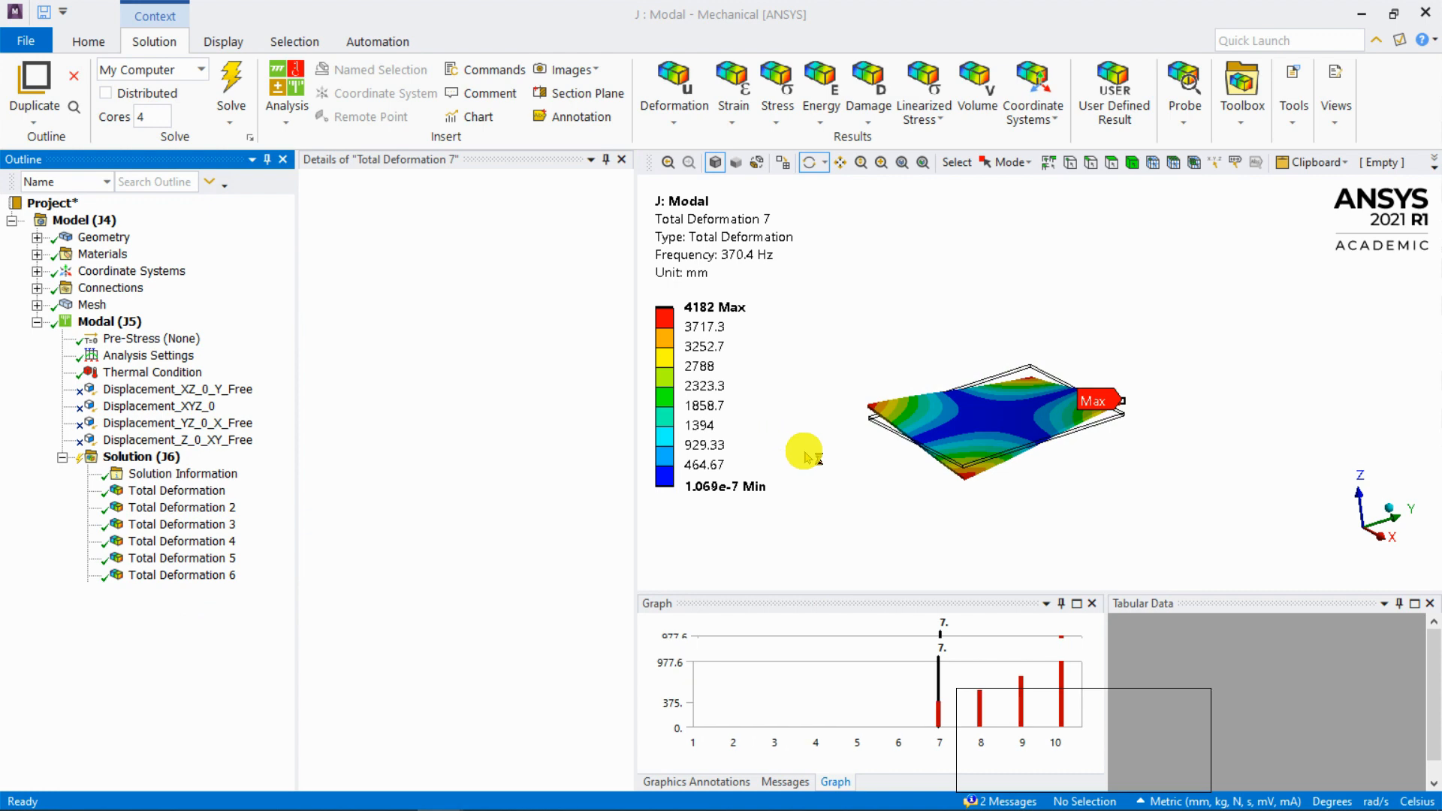
Step: Animate the mode 7 deformation and examine whether the plate deforms elastically
click(751, 625)
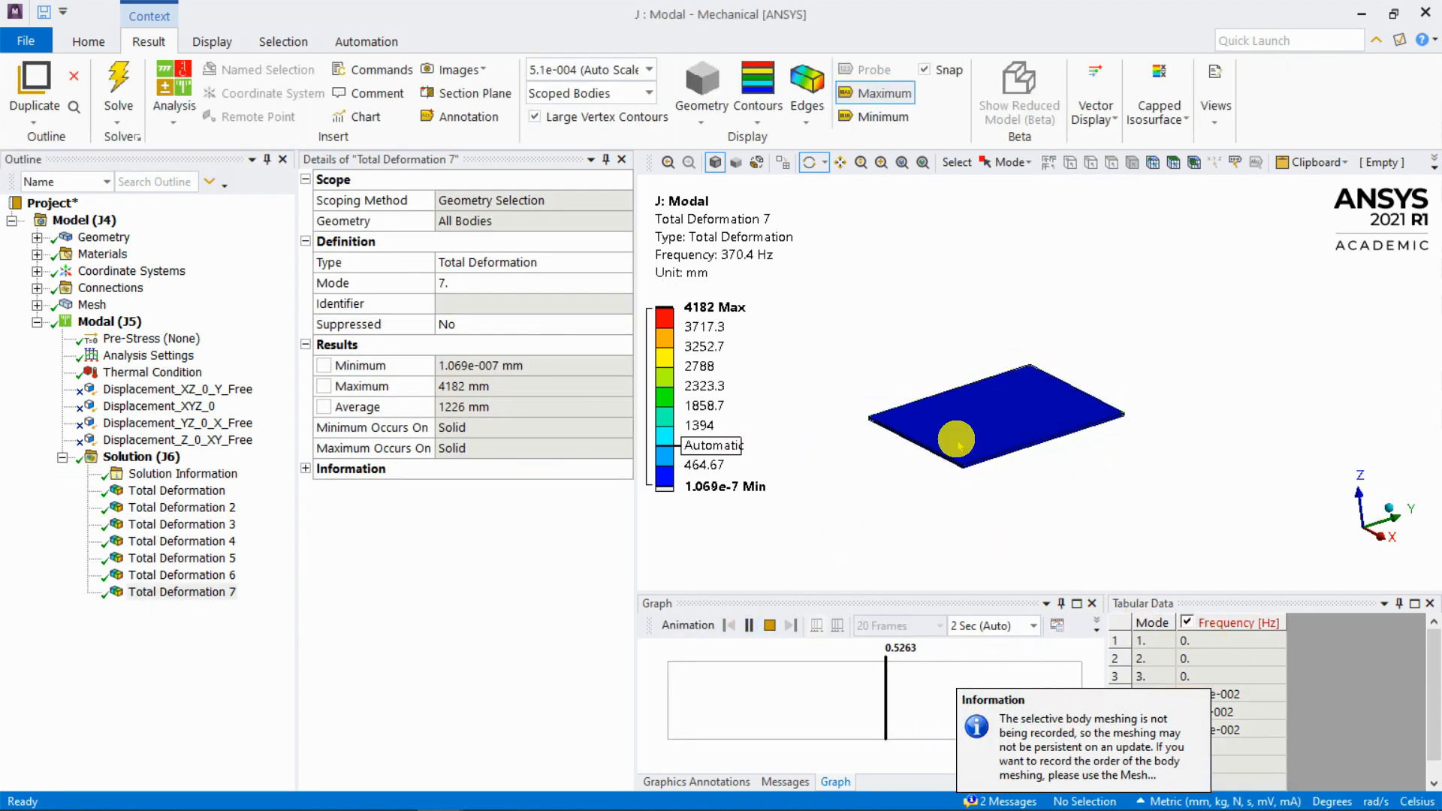
mouse_move(1026, 358)
middle_down()
mouse_move(1035, 376)
mouse_move(1045, 355)
middle_up()
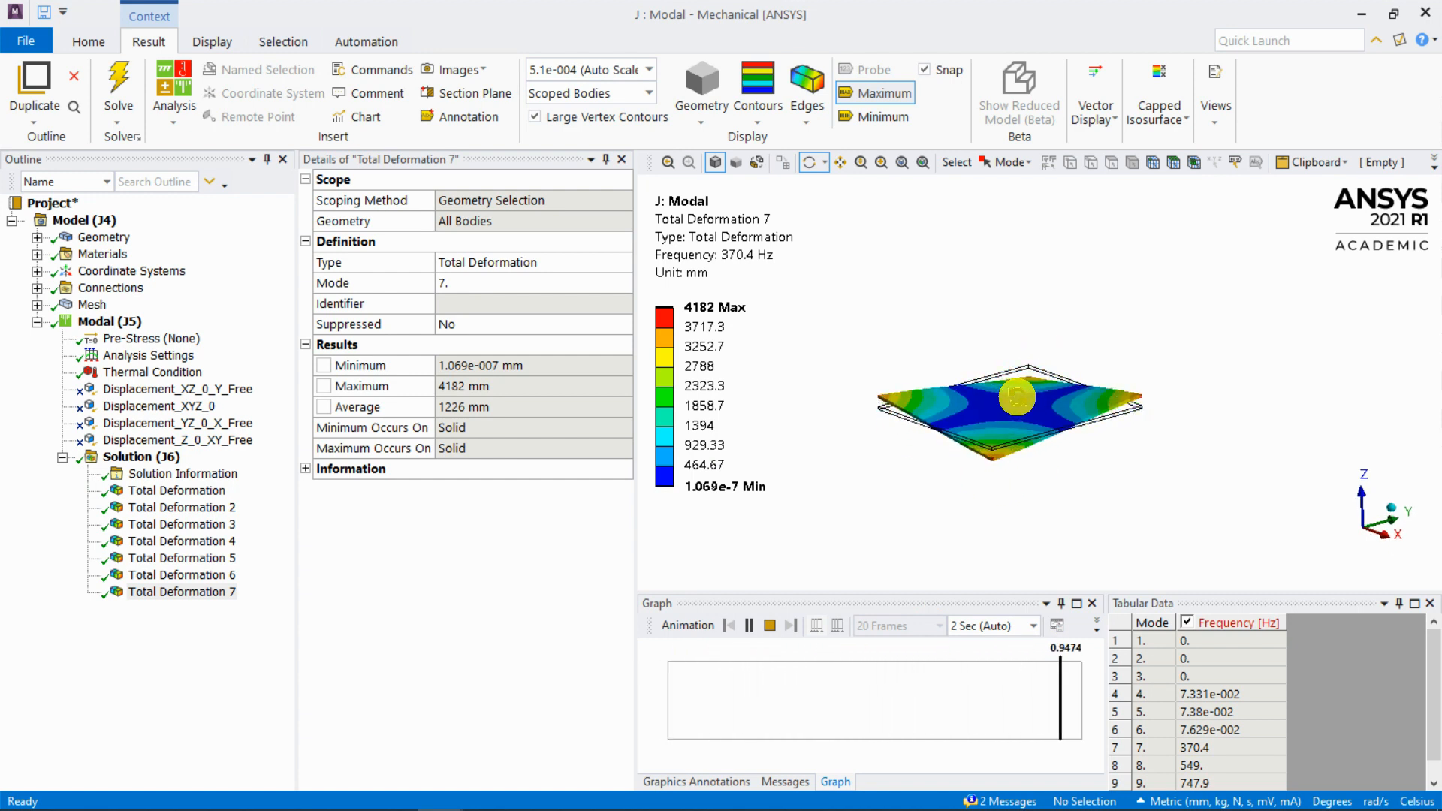
click(771, 626)
Step: Review the modal environment and frequency table, and compare the mode shapes of modes 1 to 4
click(143, 457)
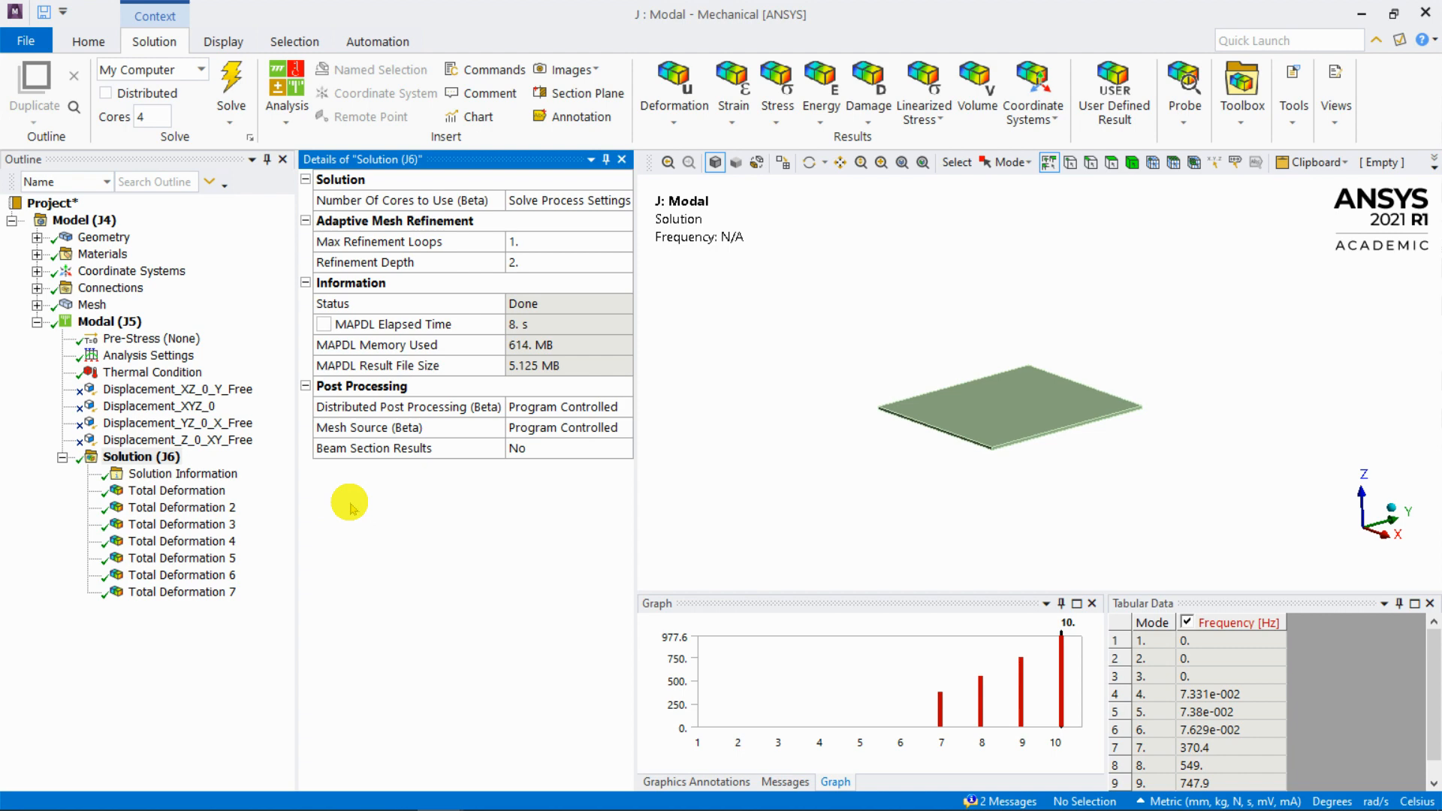
click(186, 322)
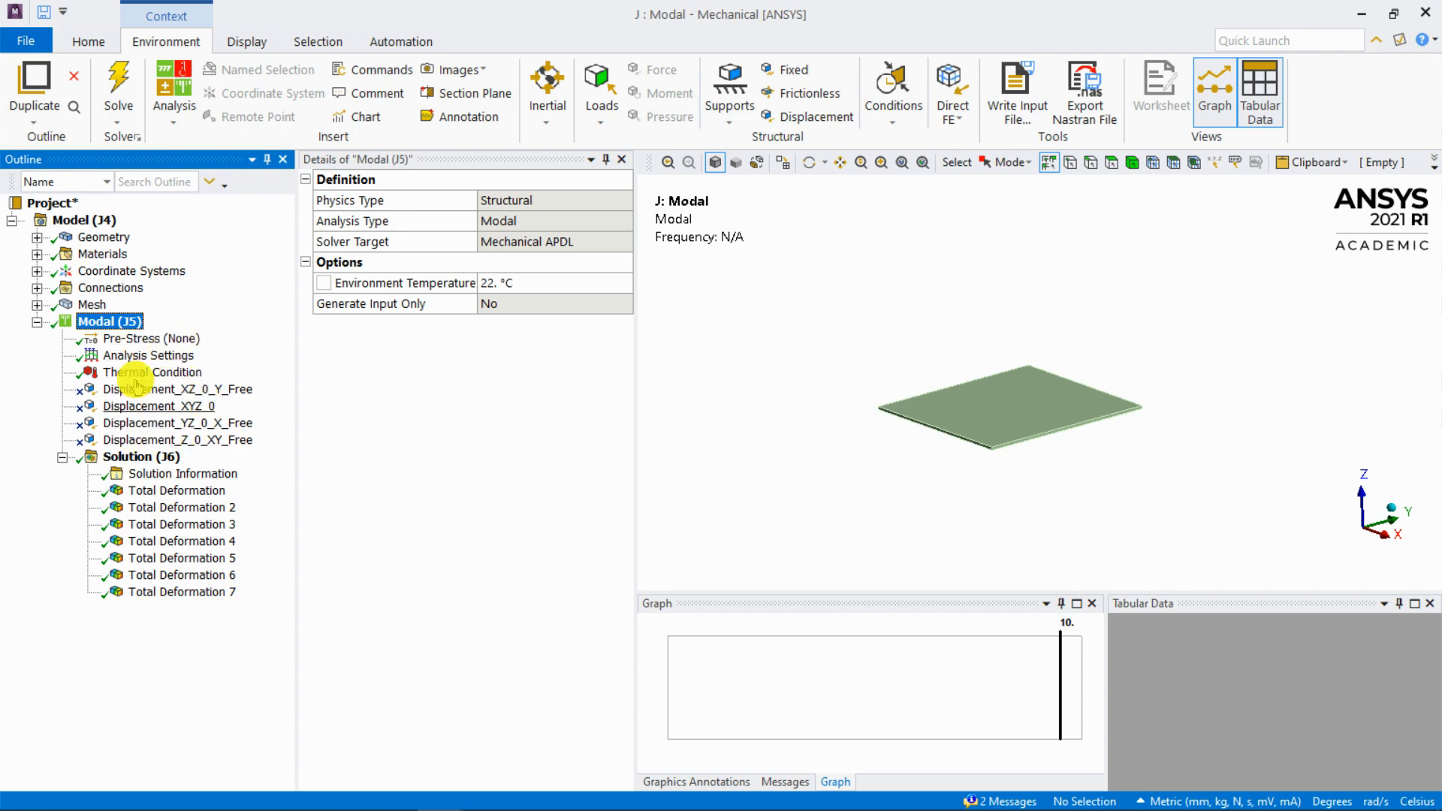
click(142, 457)
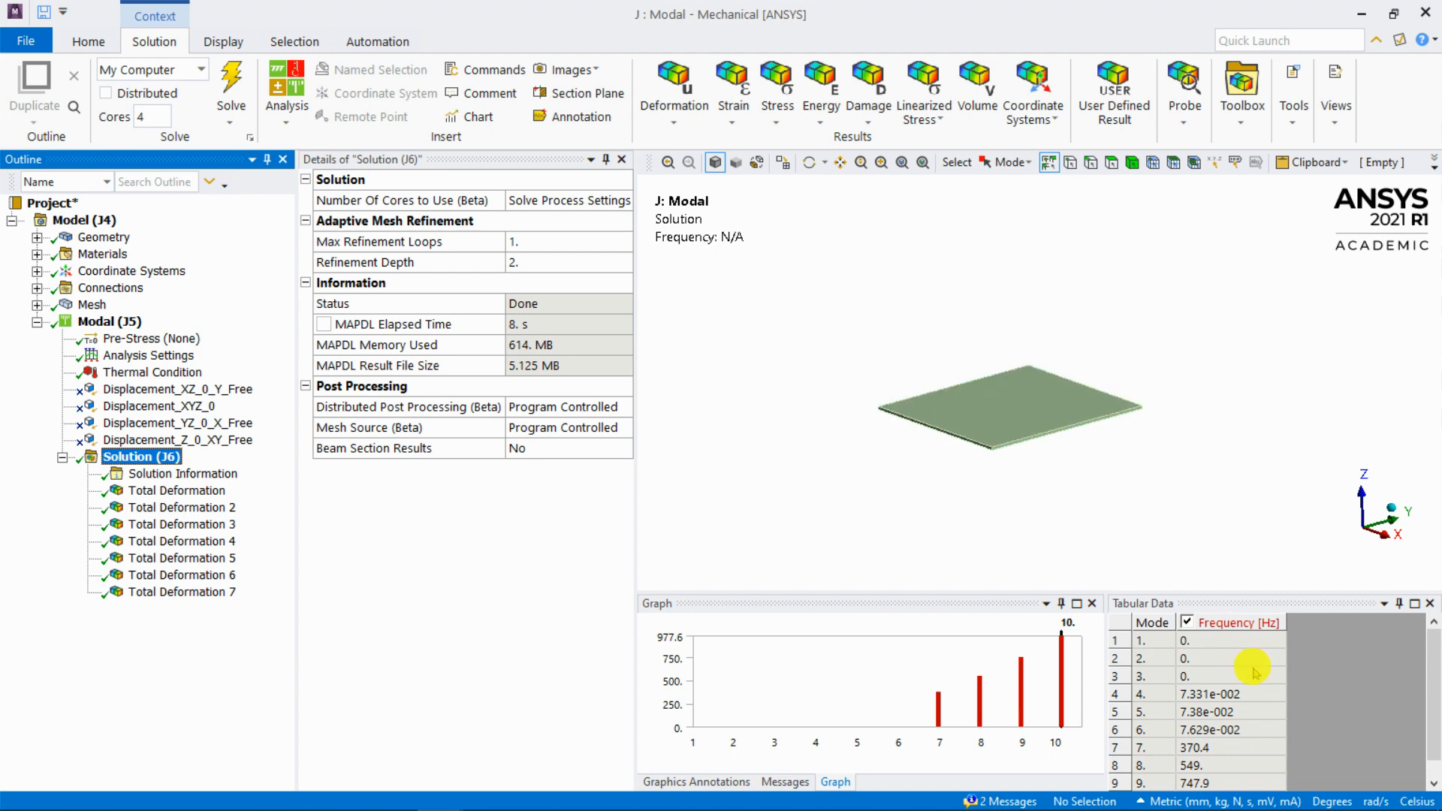
click(169, 507)
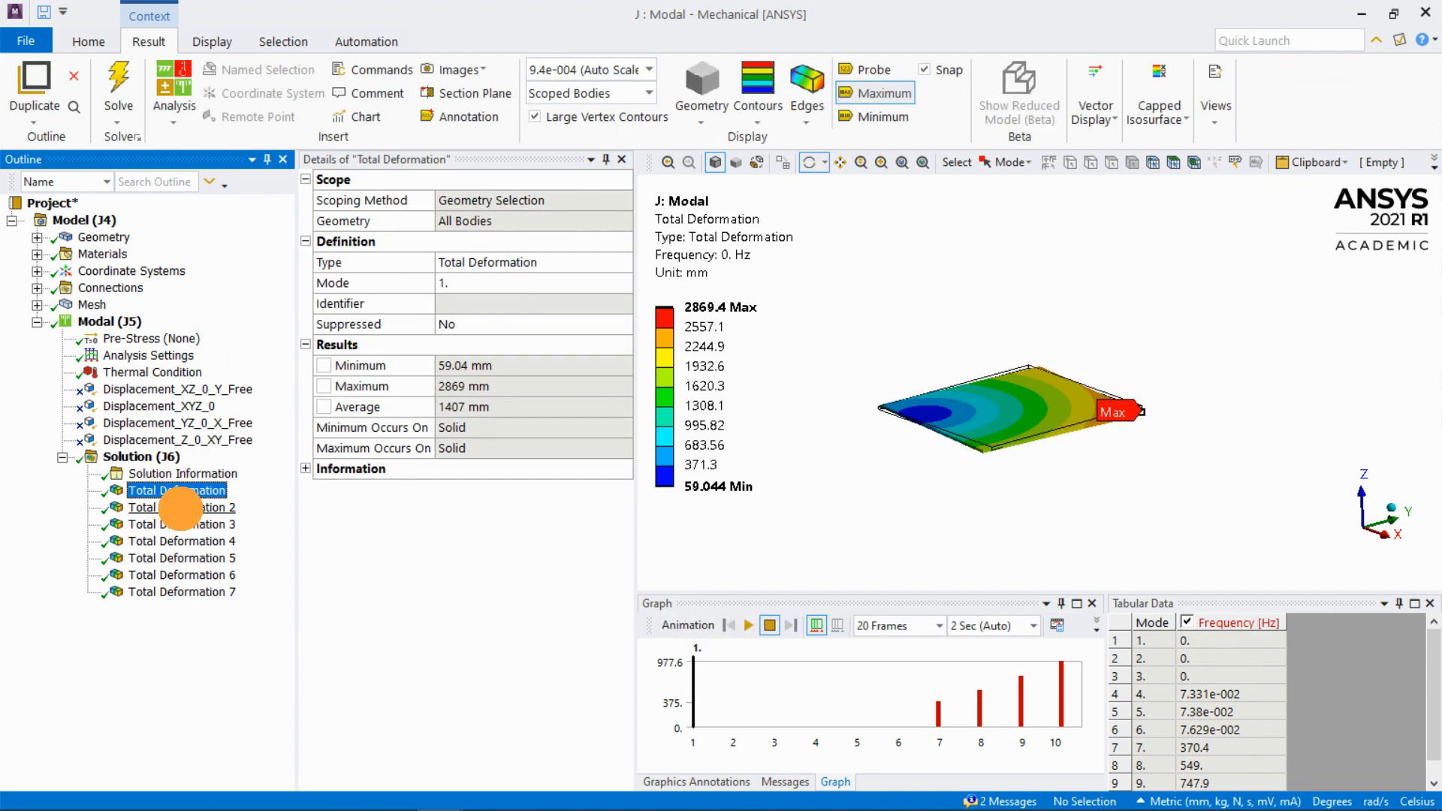
click(183, 523)
key(Down)
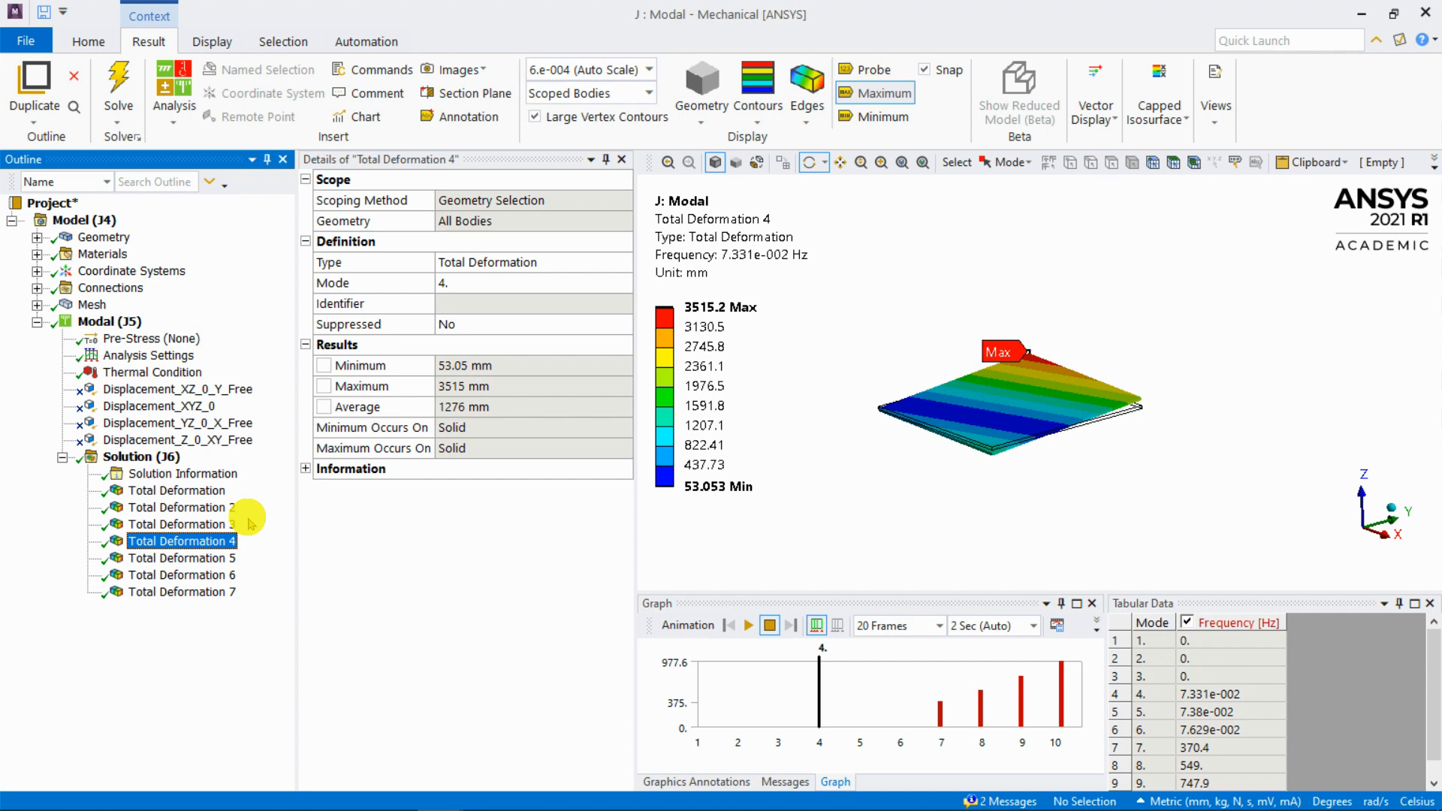
click(120, 457)
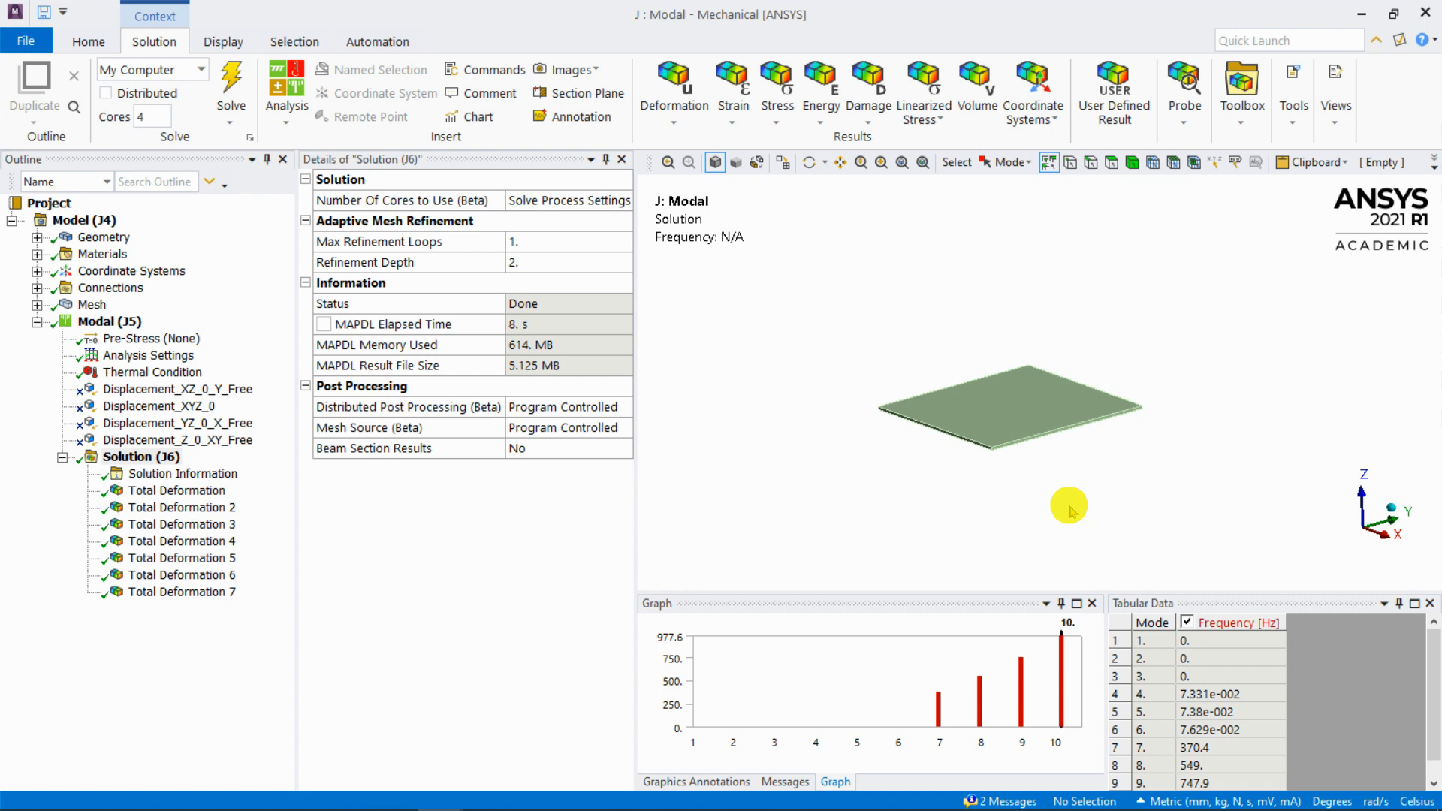
Step: Switch to the Static Structural_+100_Plate model and set Weak Springs to On in its analysis settings
click(384, 584)
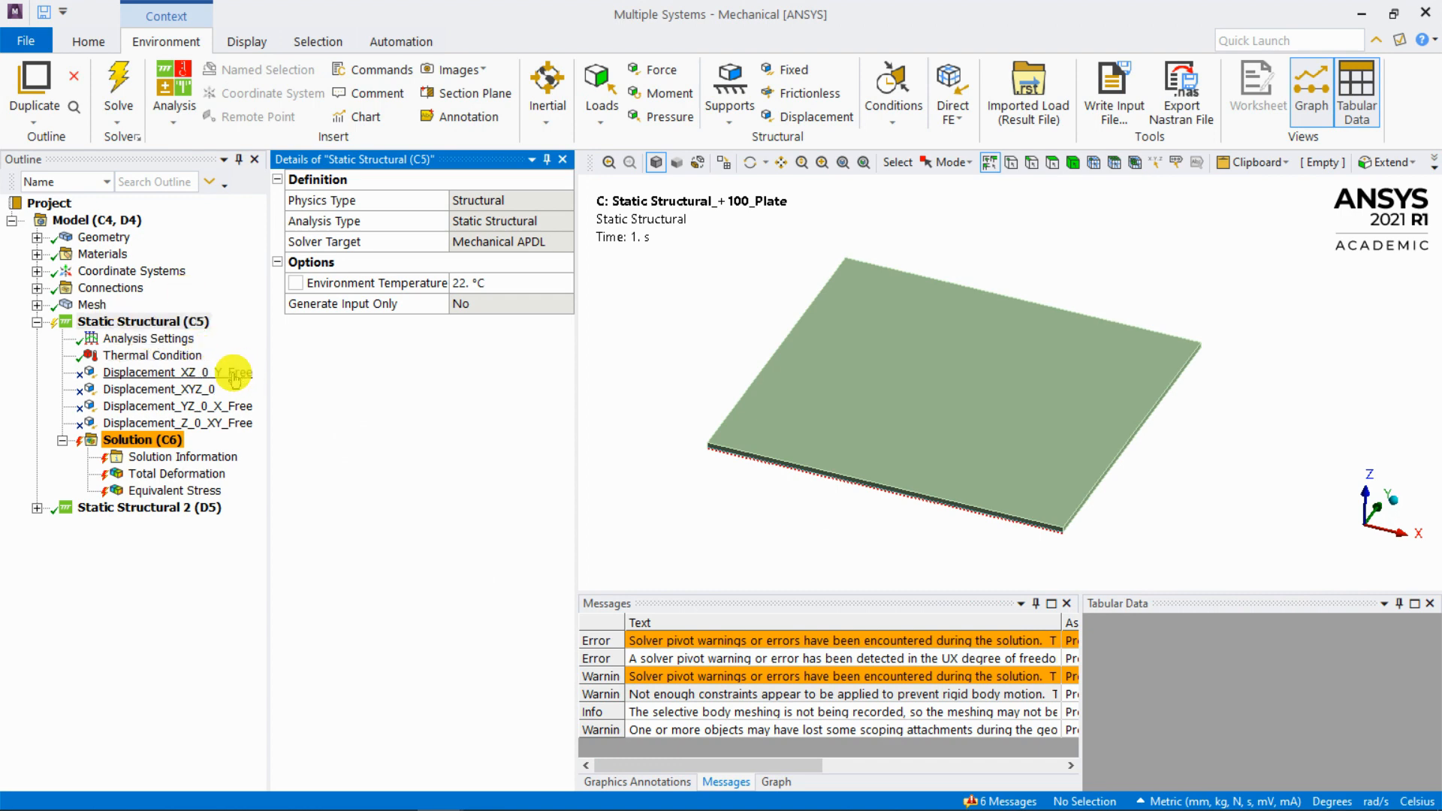
click(154, 442)
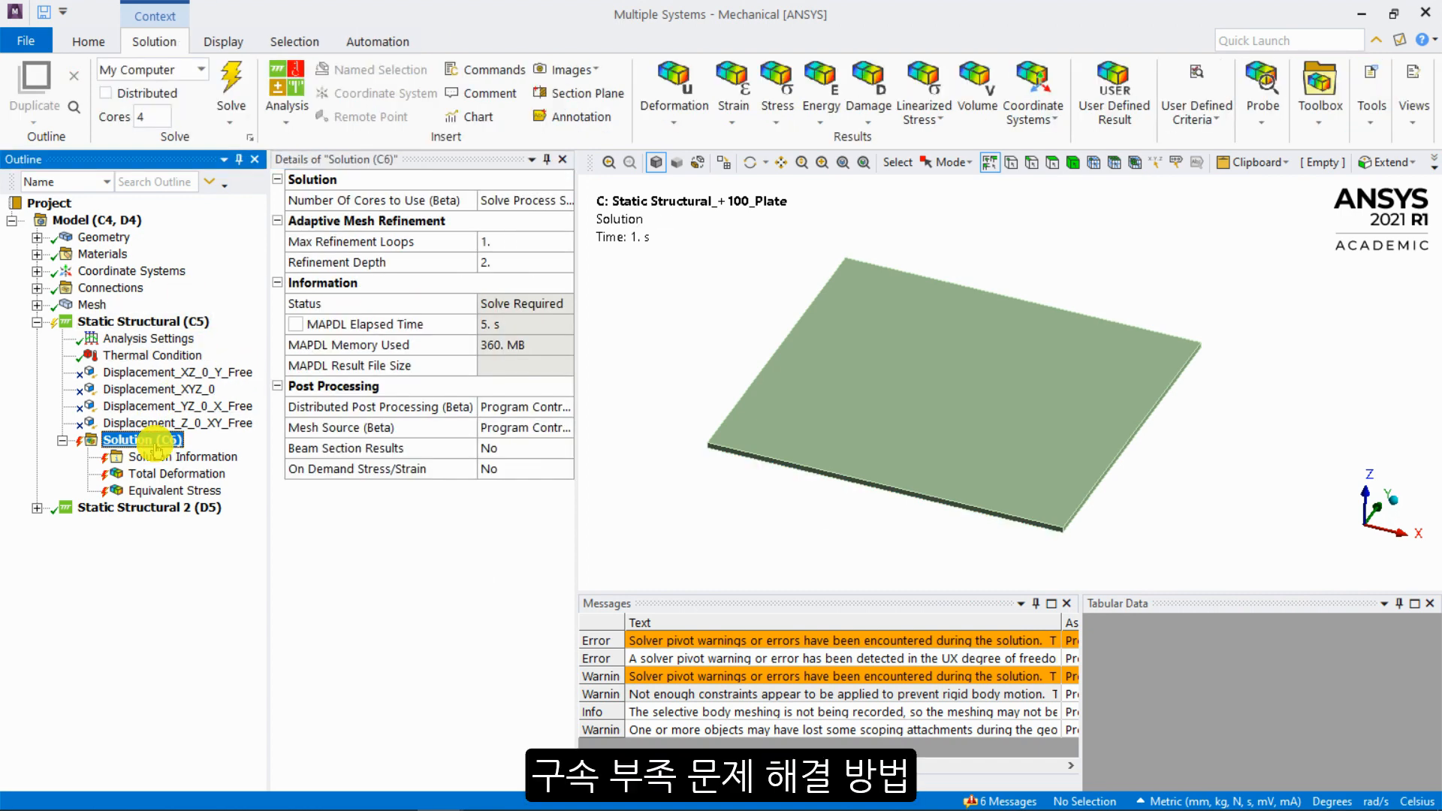
click(149, 338)
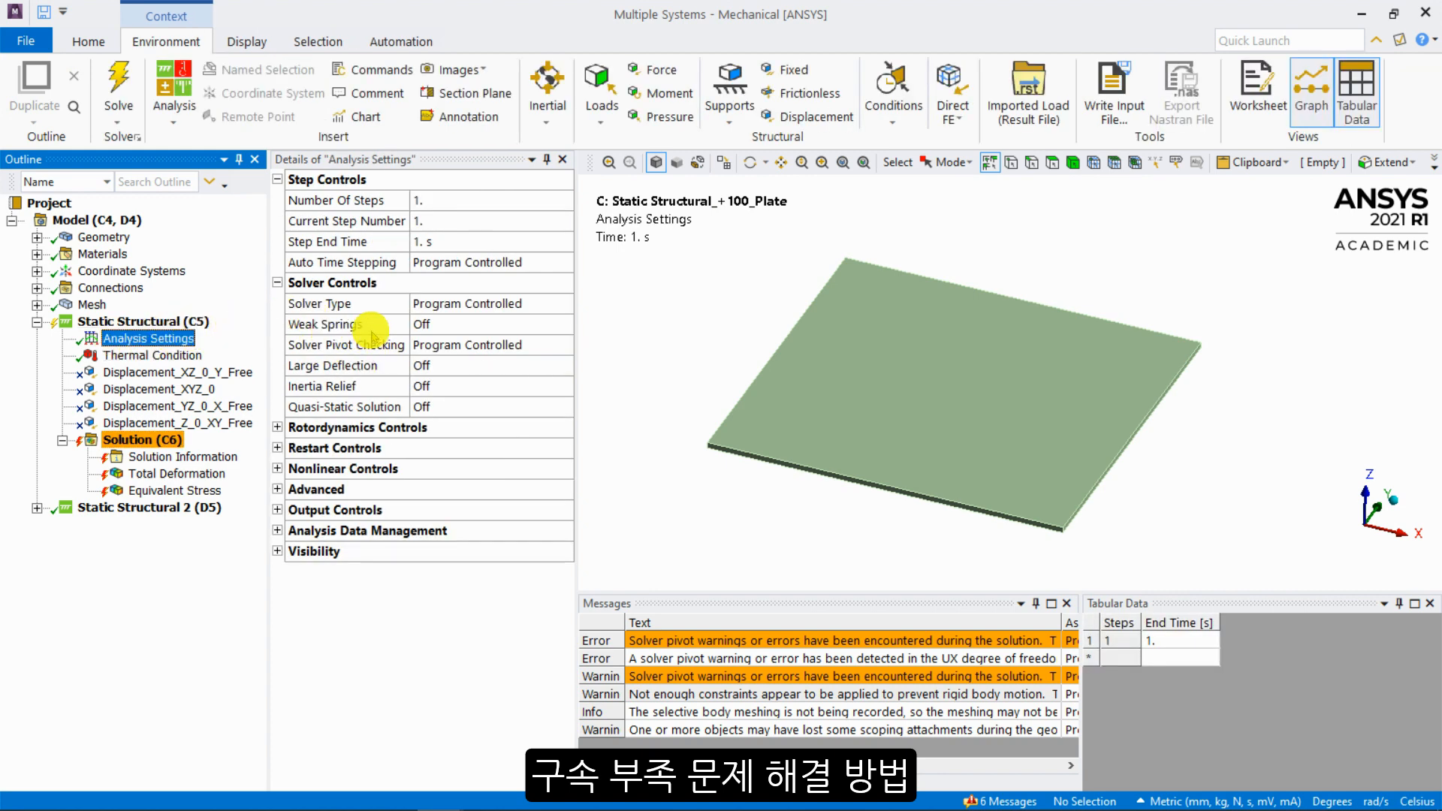
click(552, 324)
click(564, 324)
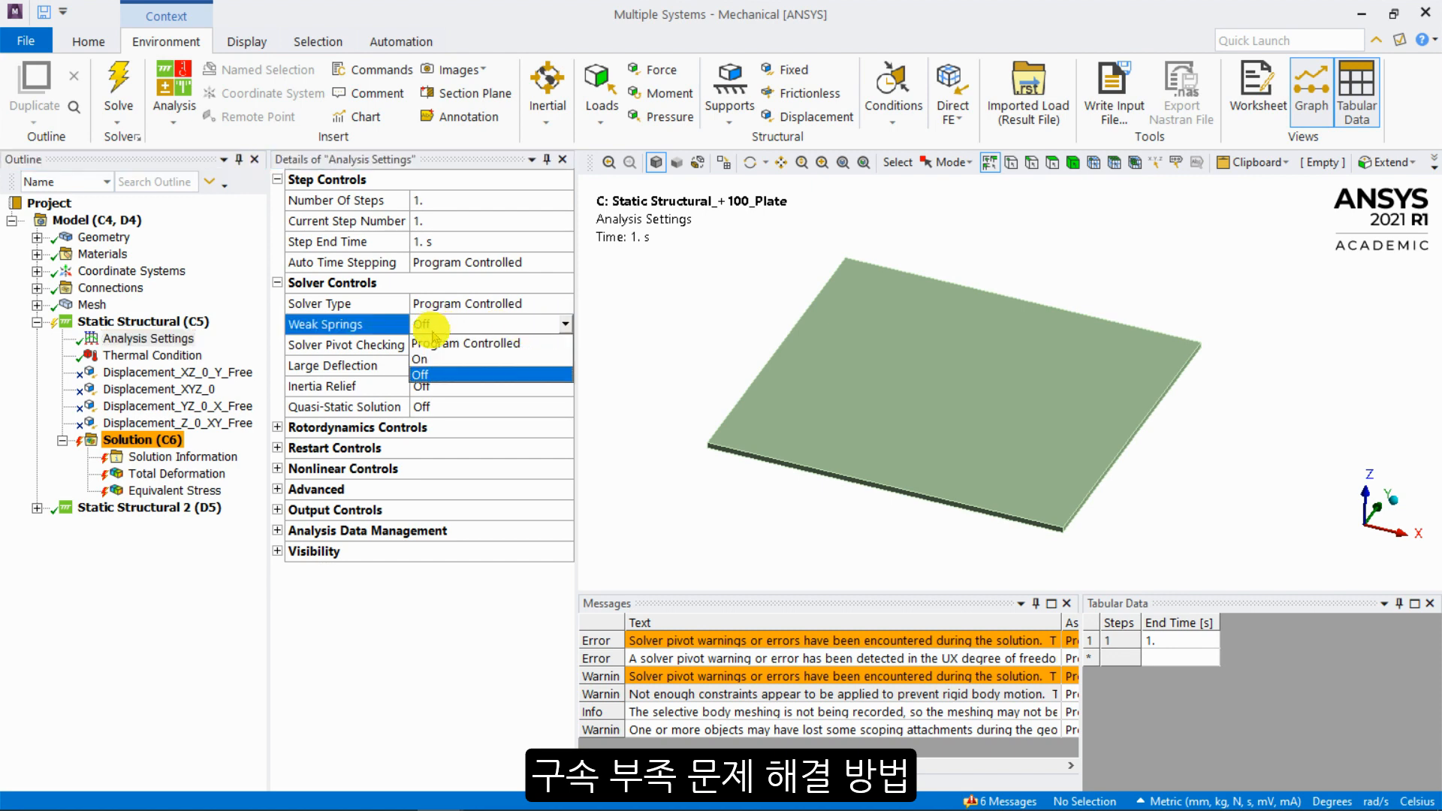
click(423, 359)
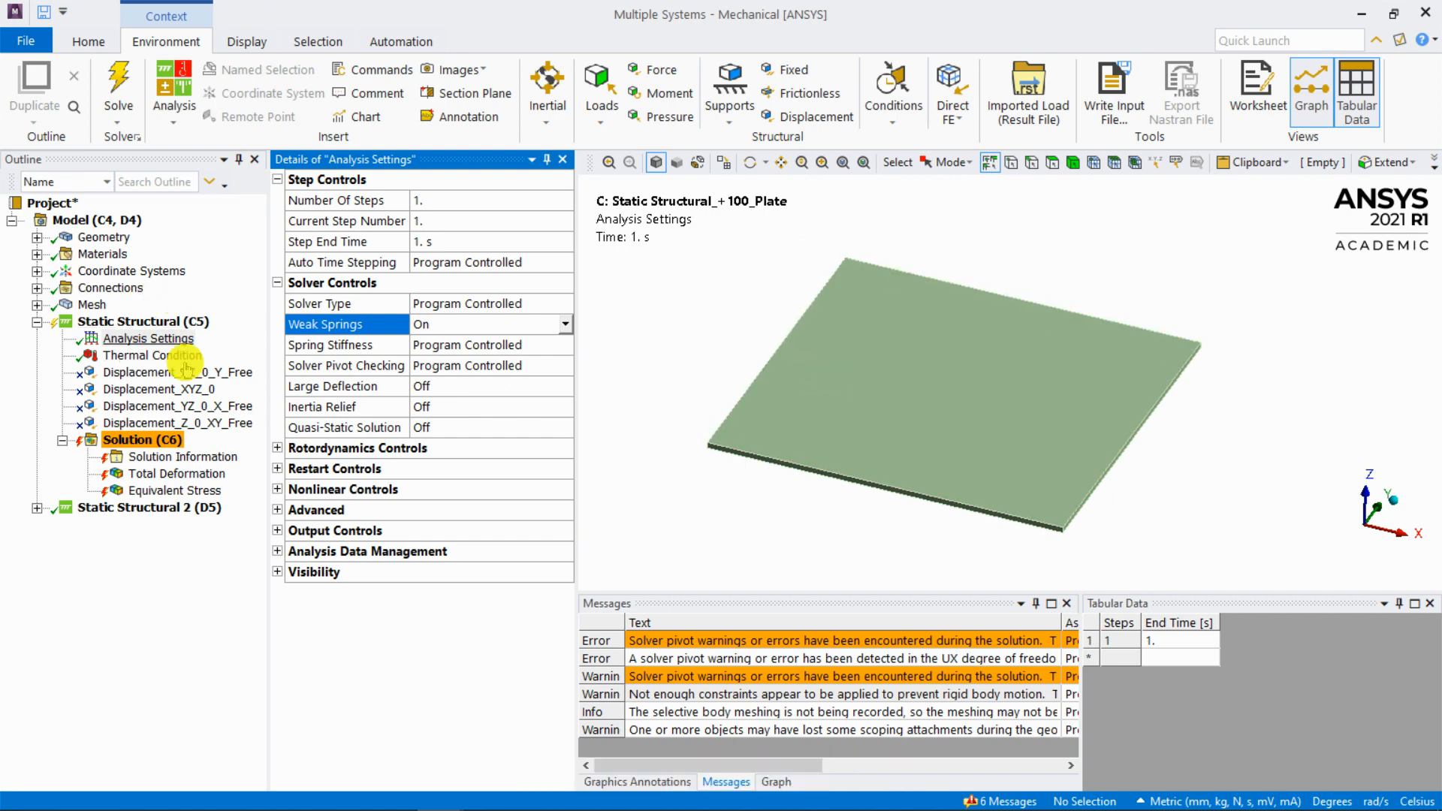
Step: Solve the static analysis with weak springs and open the underconstrained-body warning to read its full text
click(139, 441)
right_click(140, 441)
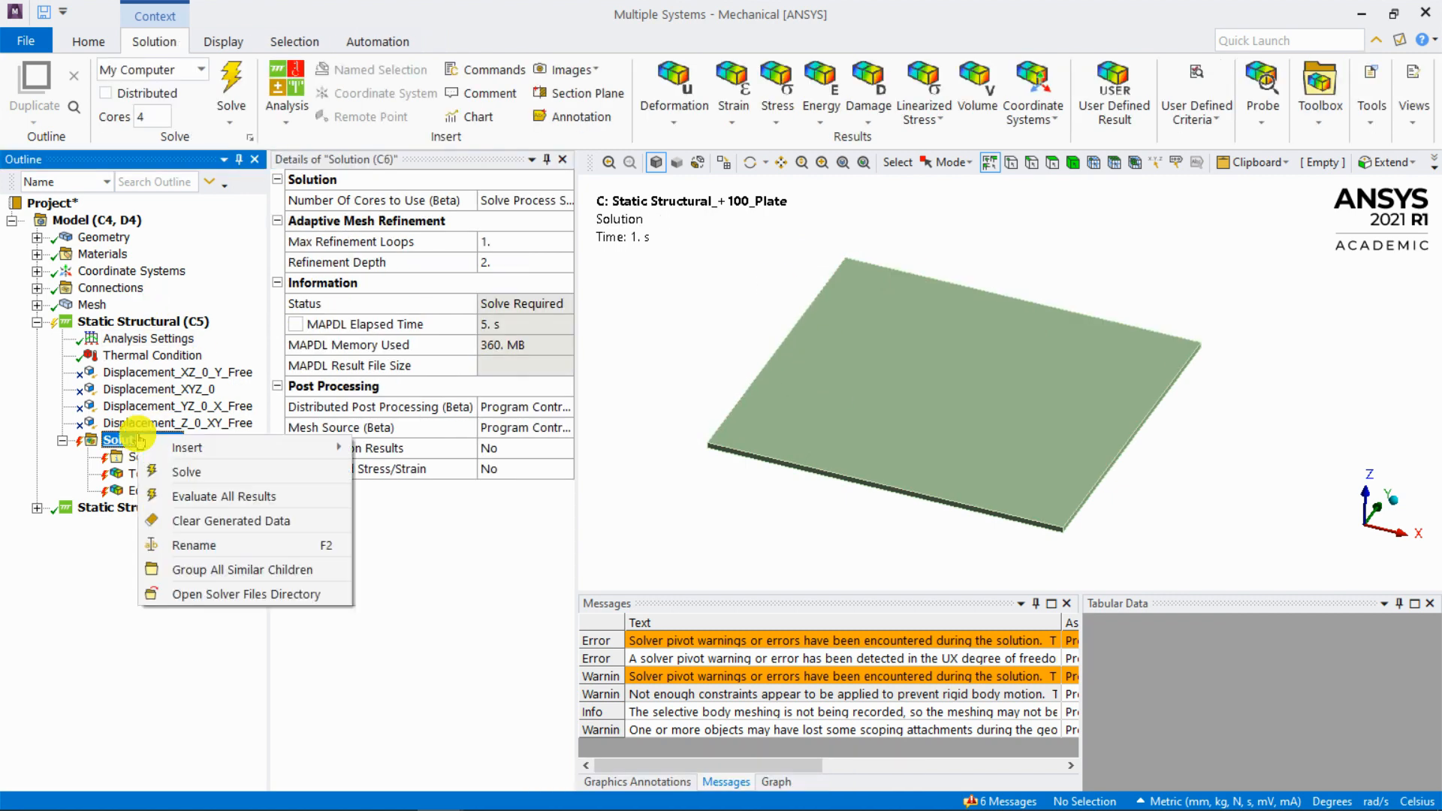
click(189, 472)
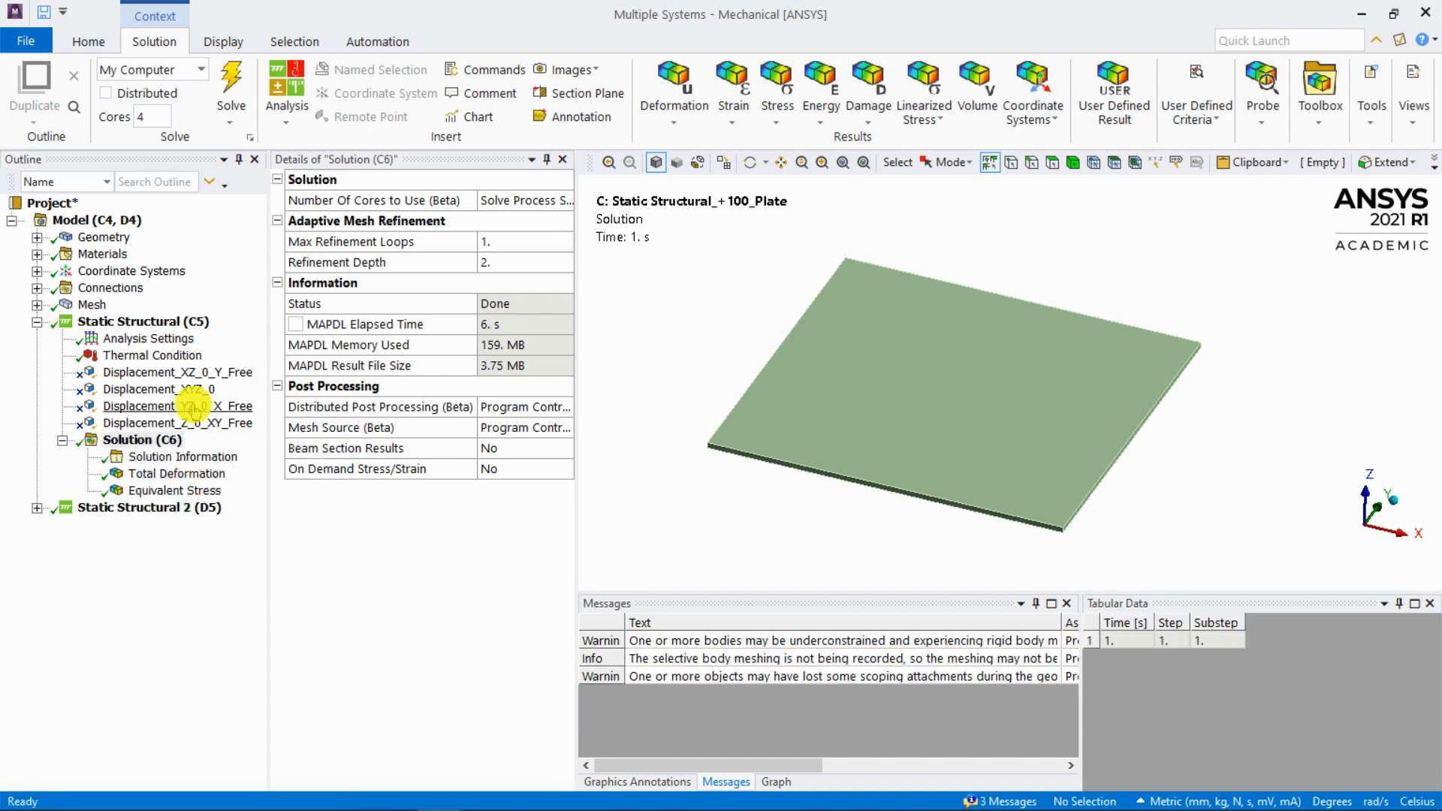
click(724, 642)
double_click(723, 644)
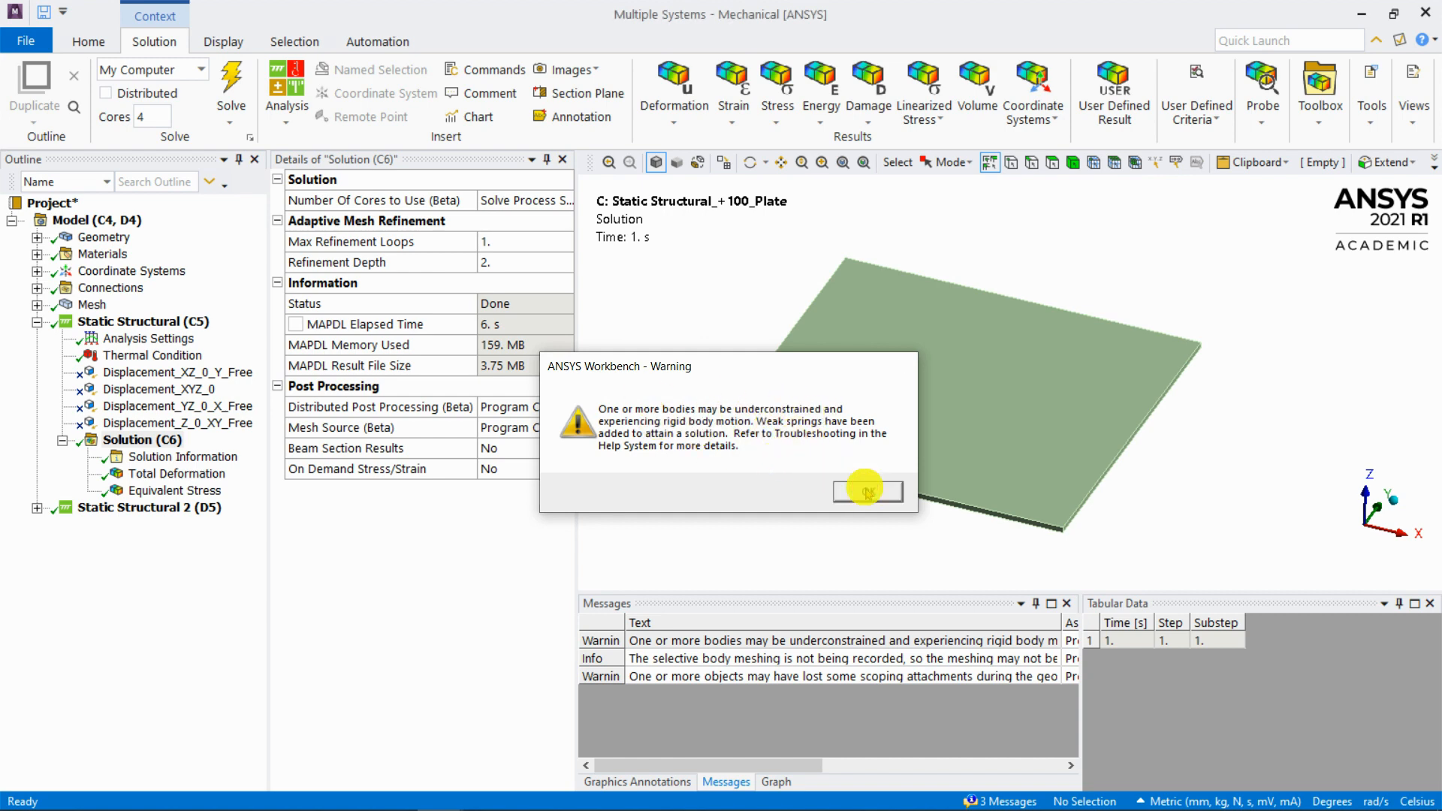
click(868, 491)
Step: Display the Total Deformation contour on the plate and check the Thermal Condition applied to it
click(174, 473)
drag(856, 353, 898, 361)
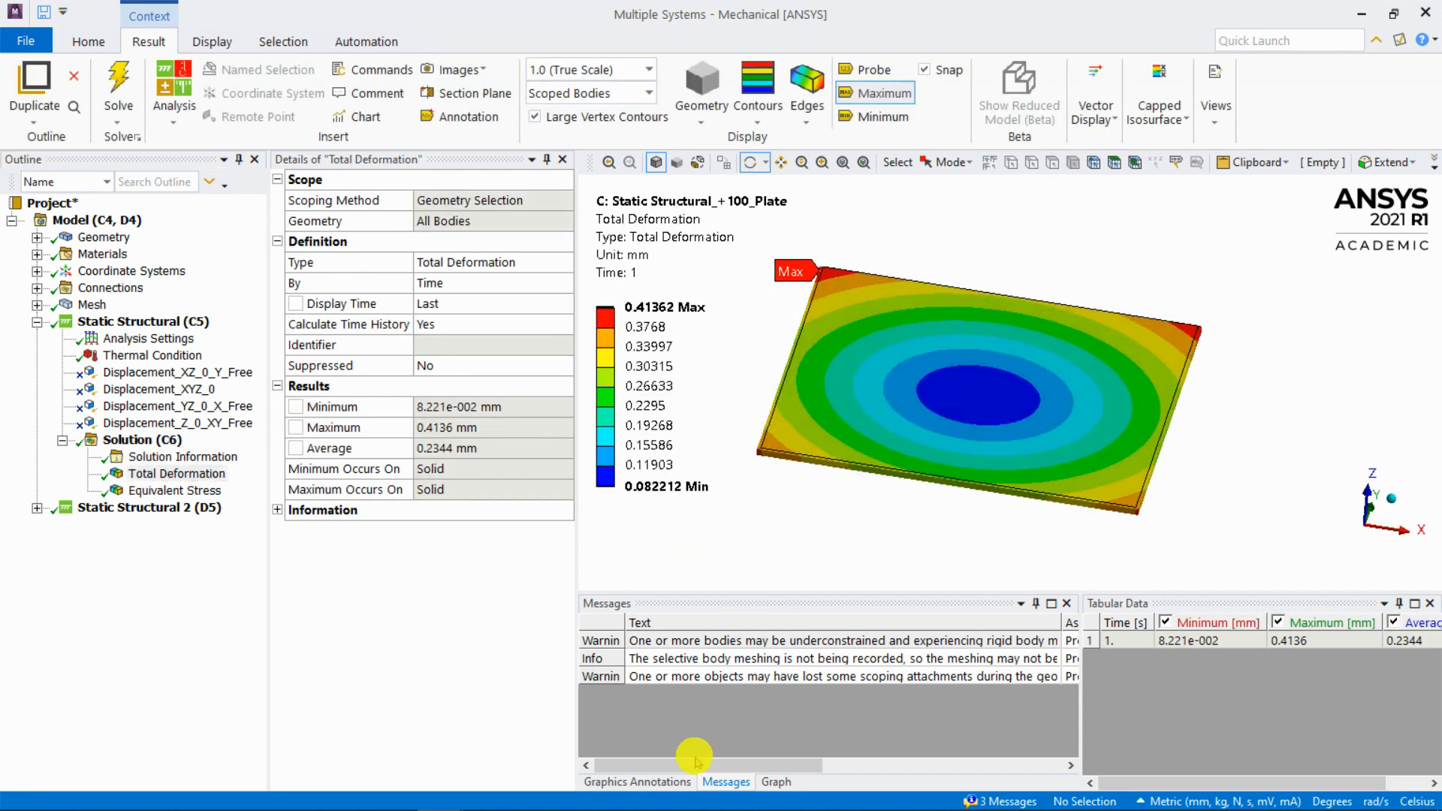
click(776, 781)
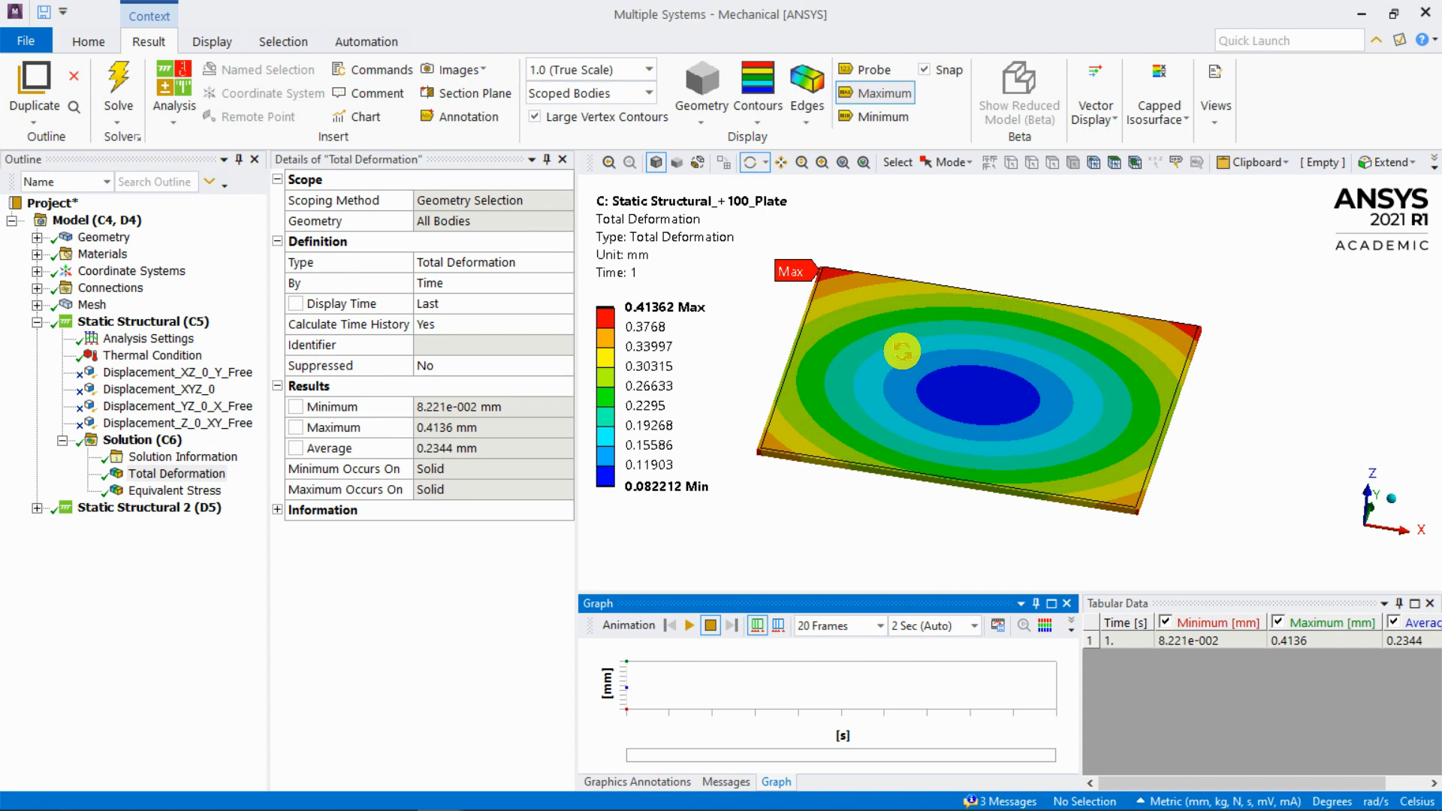
click(171, 353)
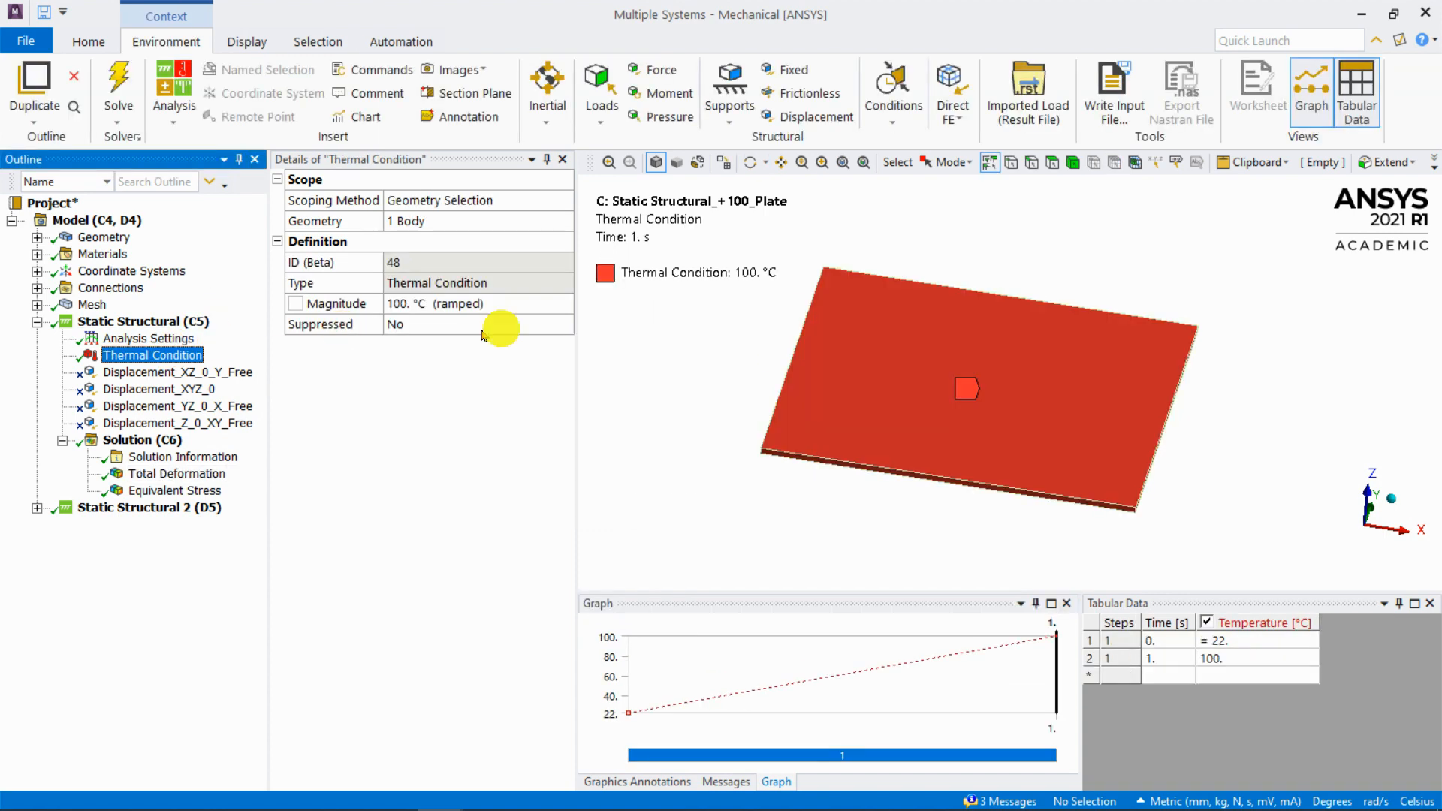
Step: Animate the Total Deformation result and examine up close how the plate's corner expands
click(177, 473)
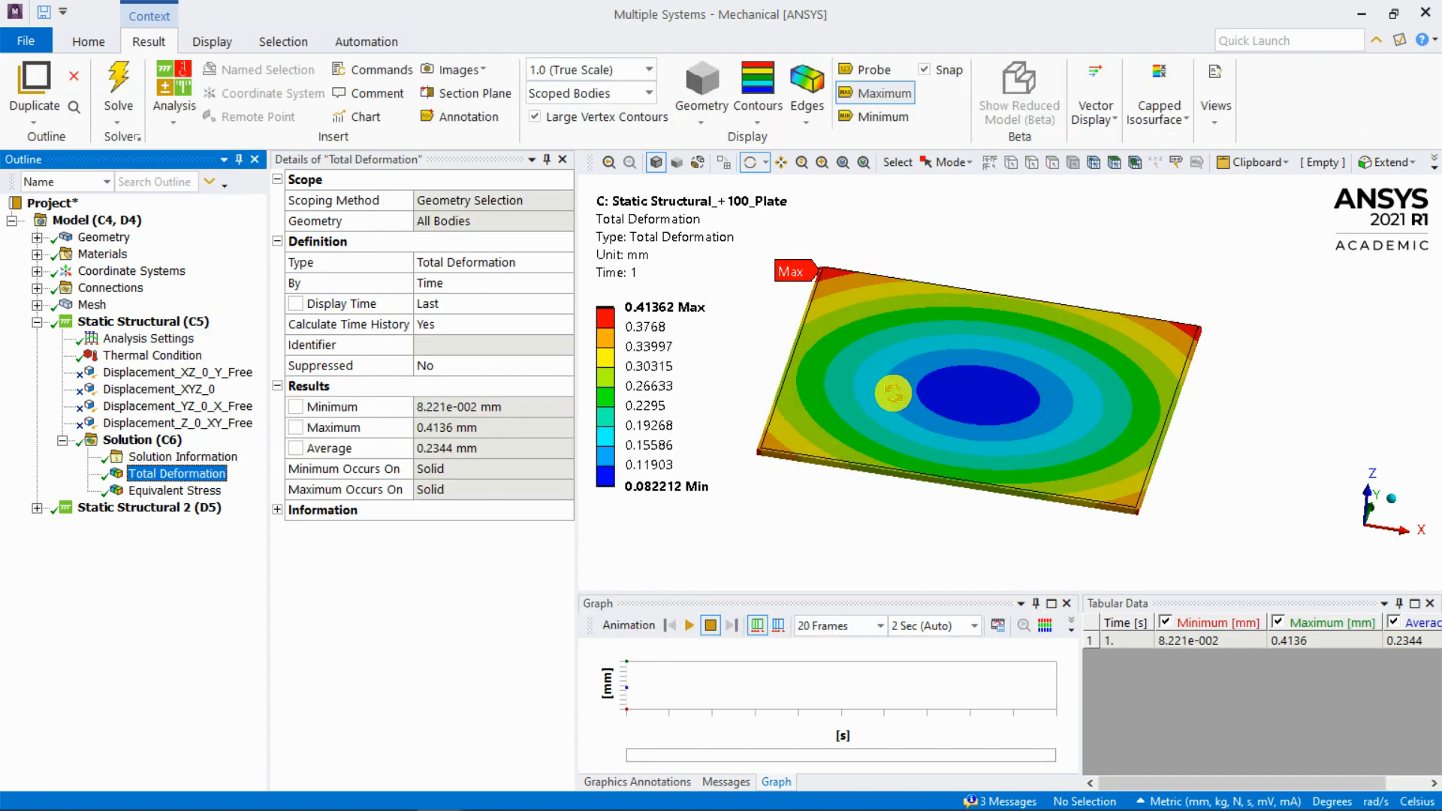
click(689, 625)
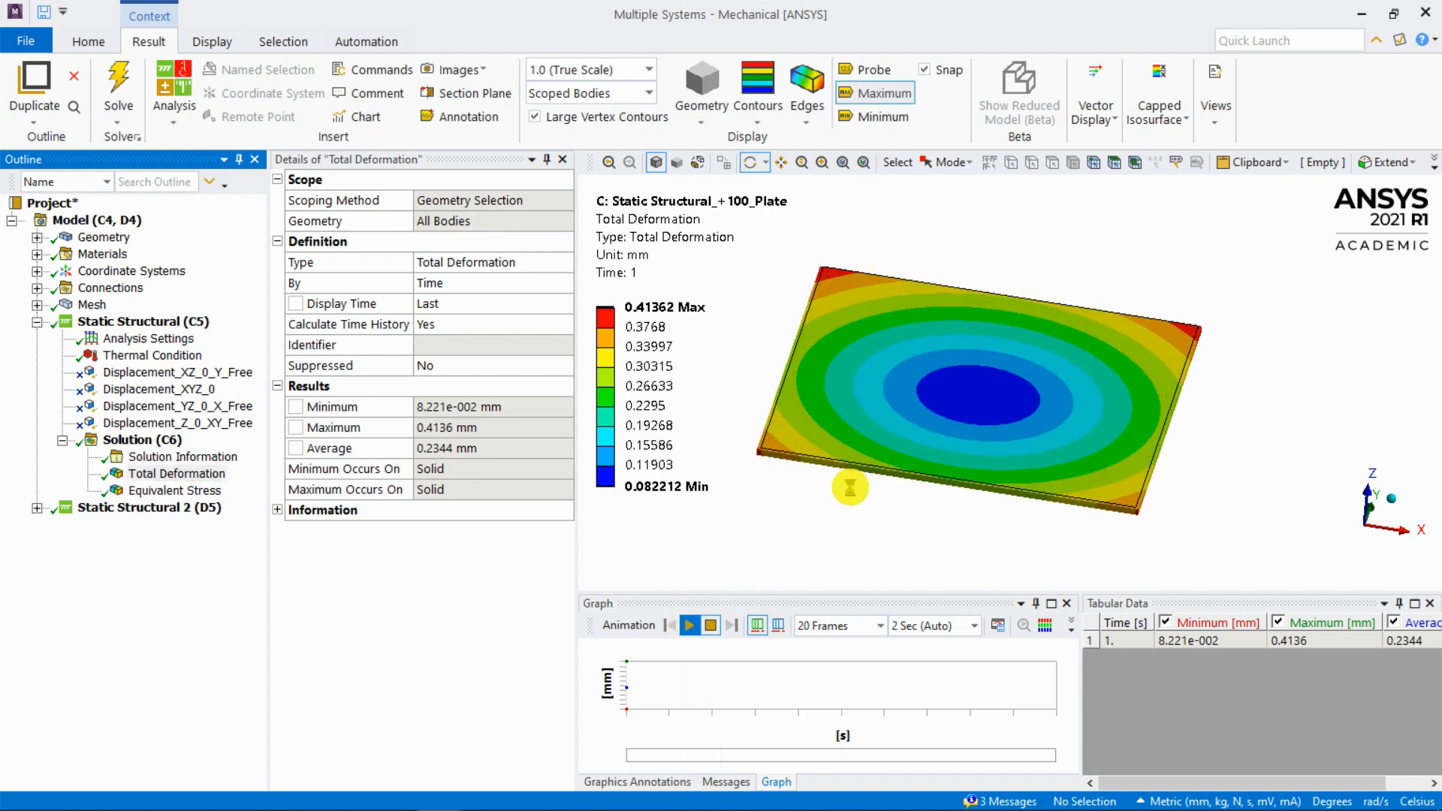
right_drag(786, 419, 749, 470)
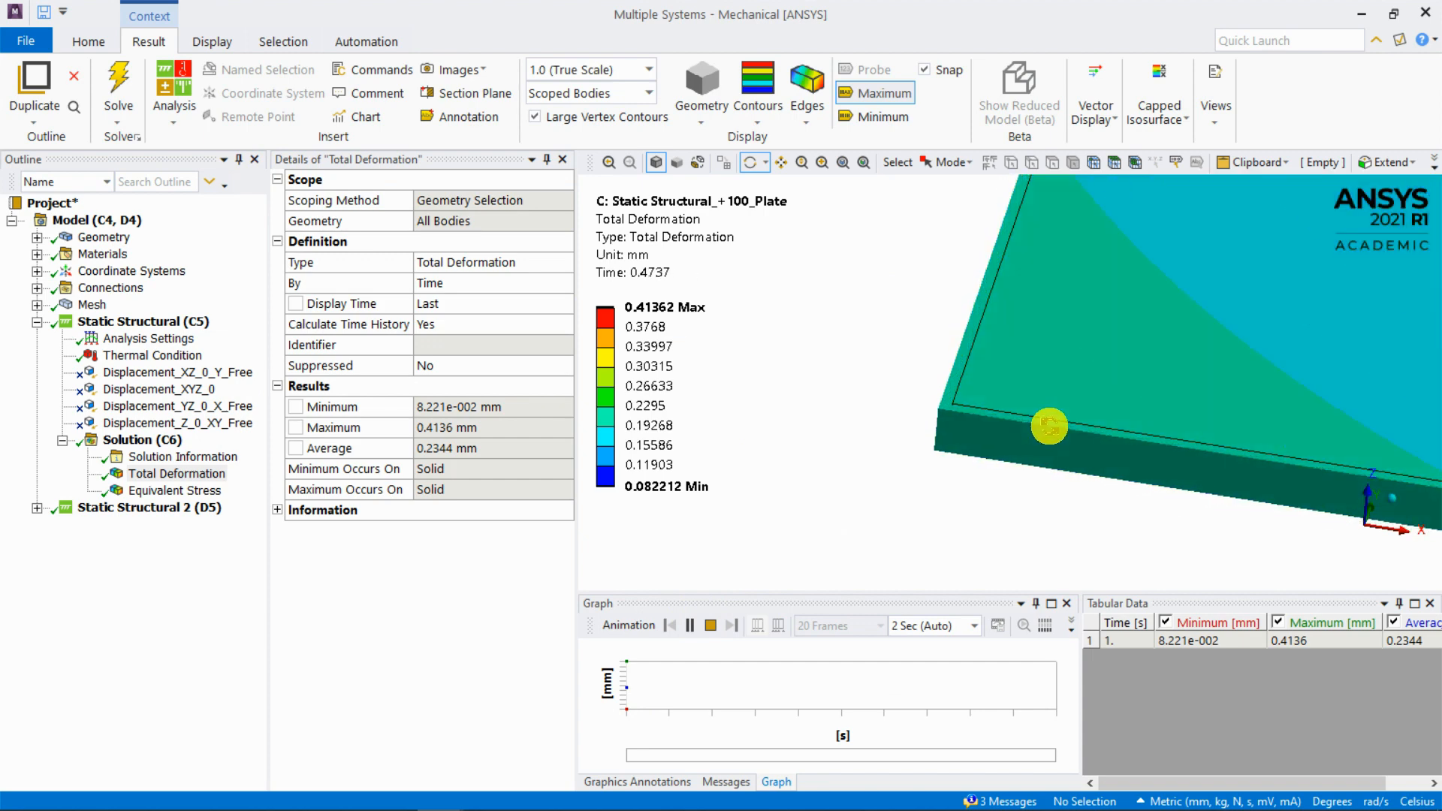
click(710, 623)
scroll(1086, 360, down, 6)
ctrl+middle_drag(1196, 322, 1088, 351)
scroll(1074, 344, up, 1)
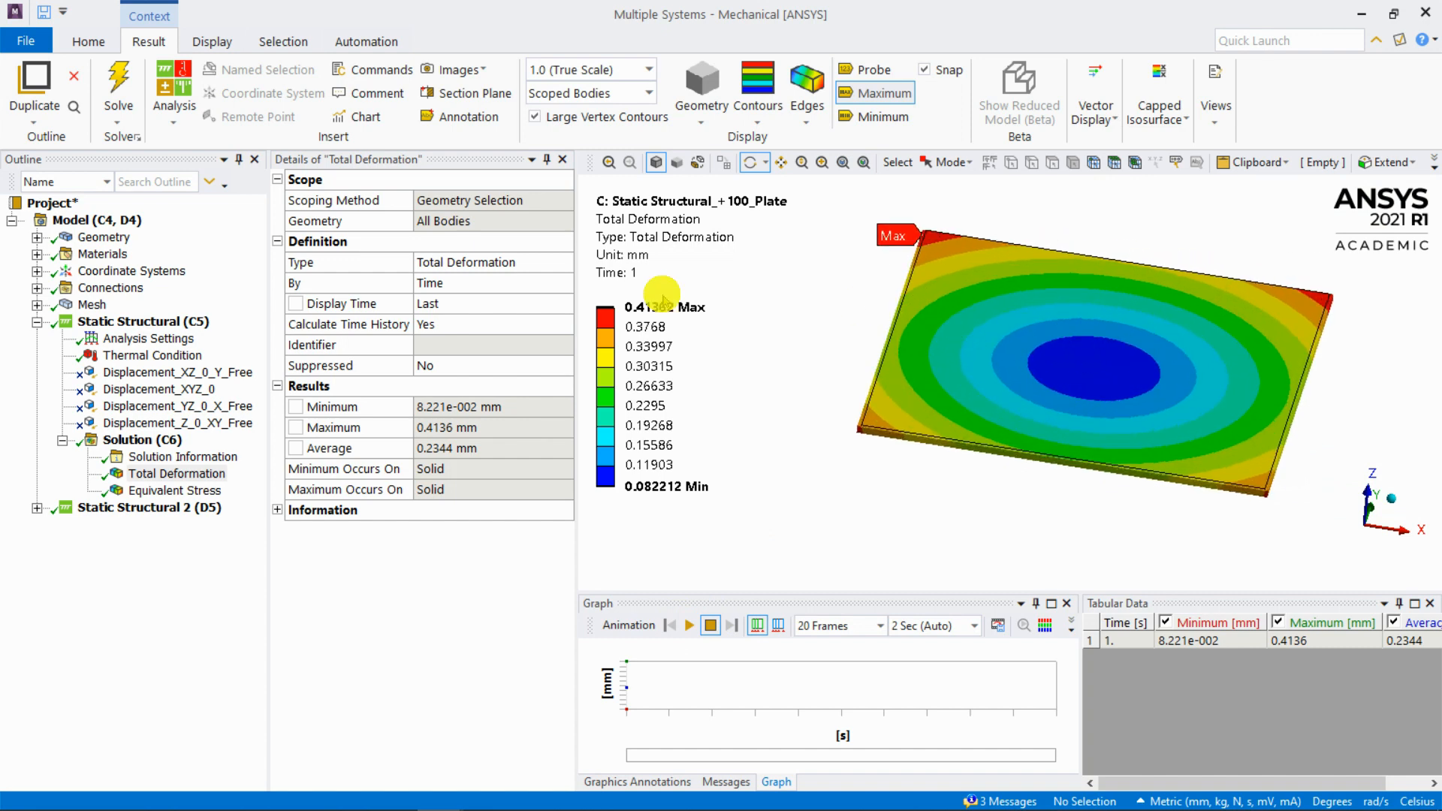
Step: Show the solution information in the geometry view and inspect the weak springs at the plate's corners
click(184, 457)
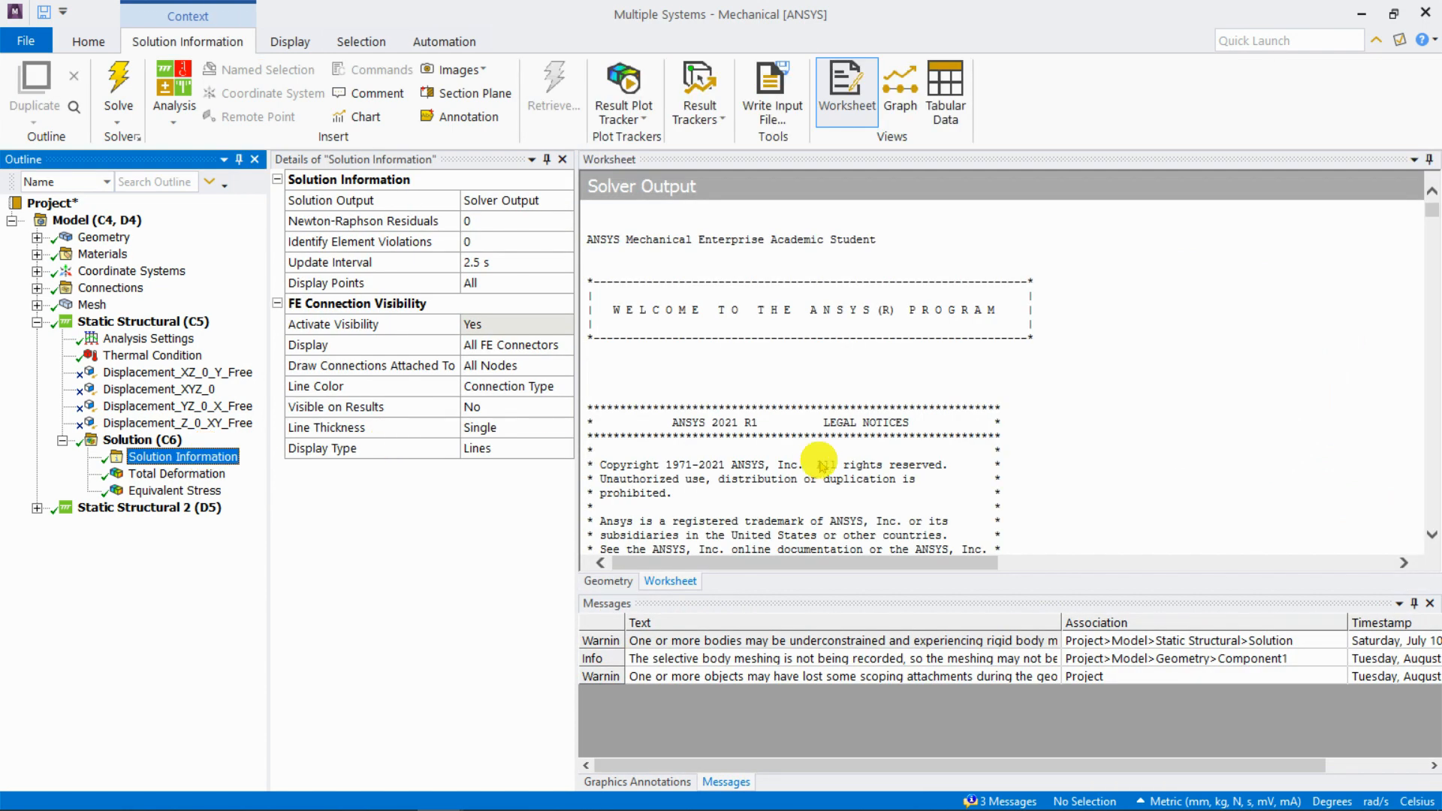
click(607, 582)
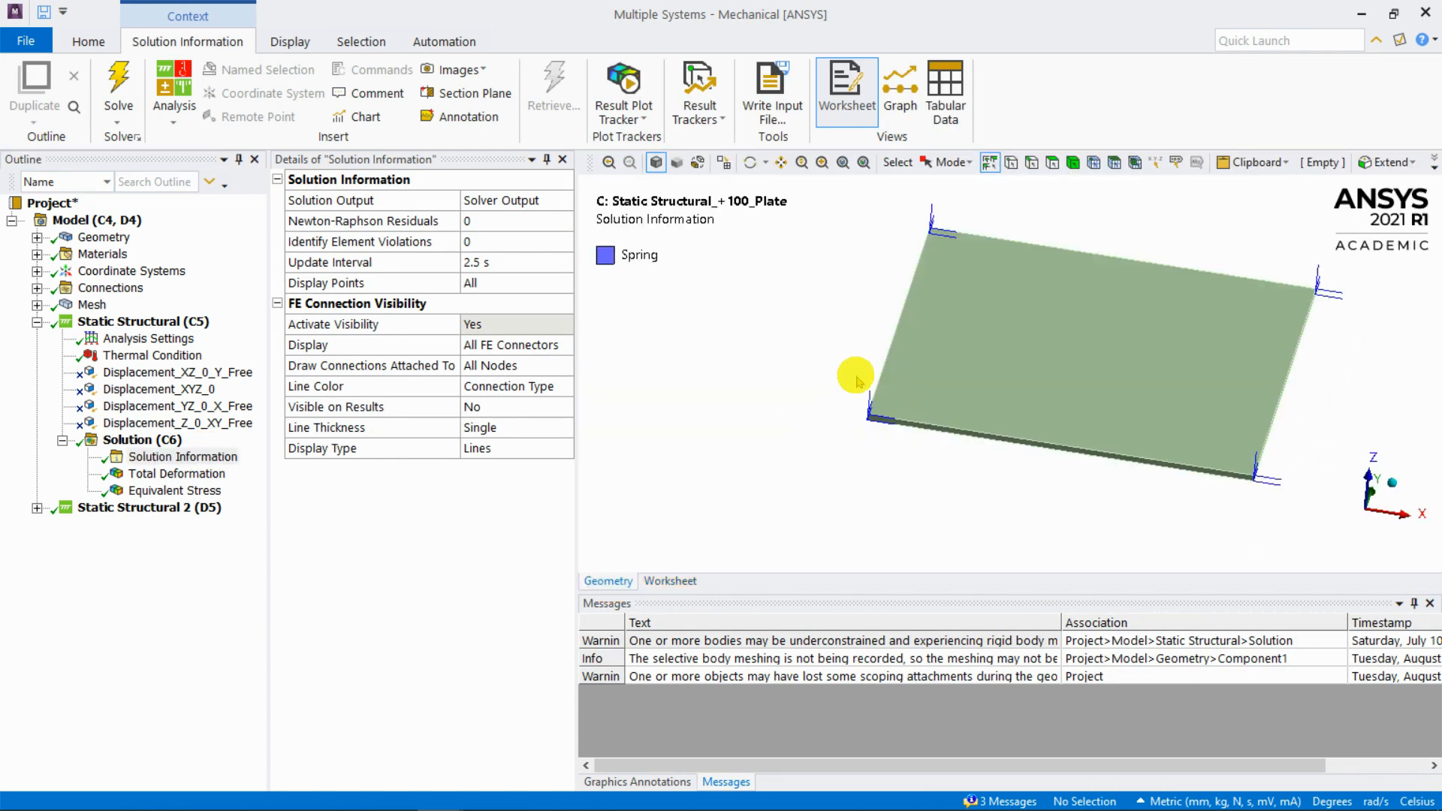
middle_drag(844, 309, 745, 343)
Step: Review the solution details and the analysis settings, and display the Total Deformation contour again
click(144, 439)
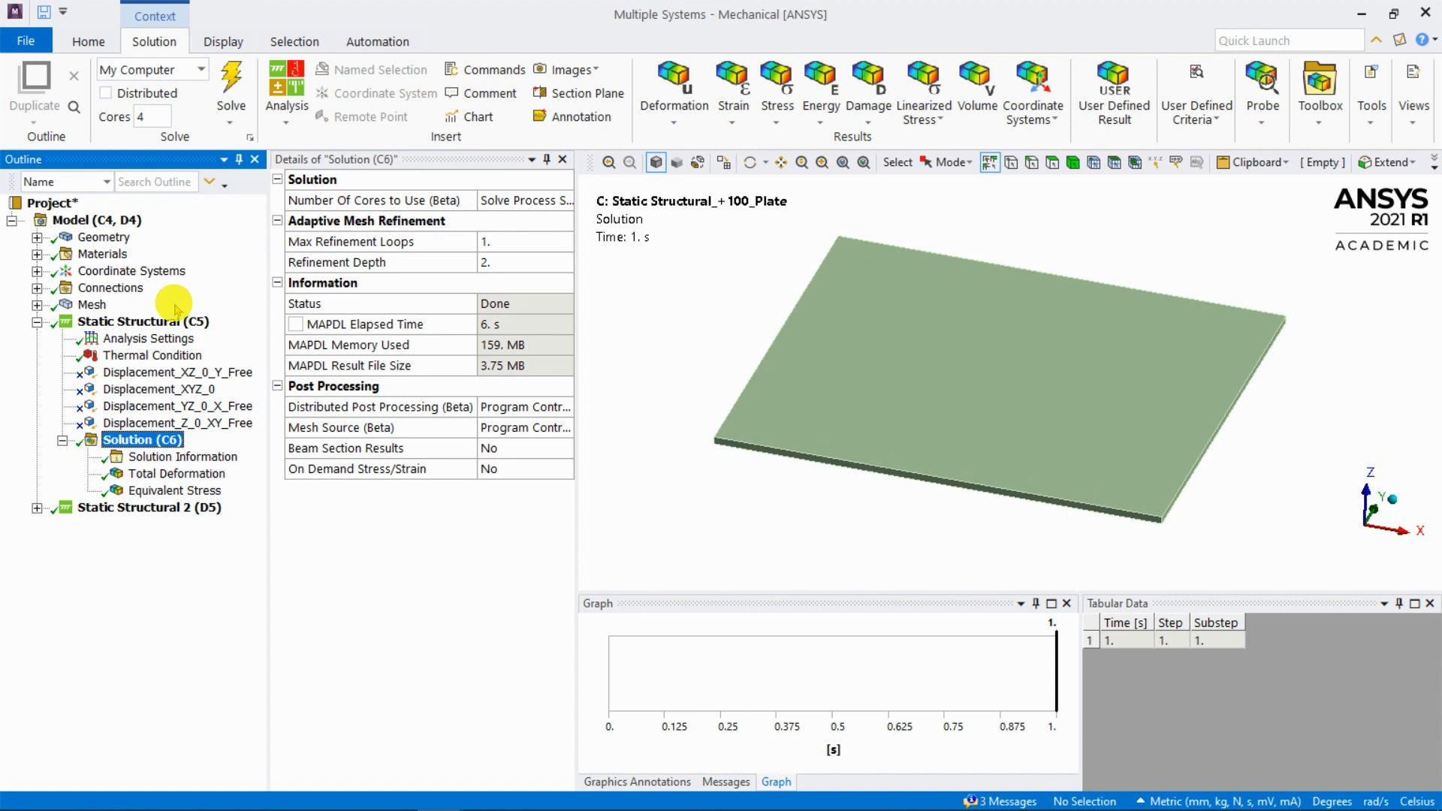
click(150, 338)
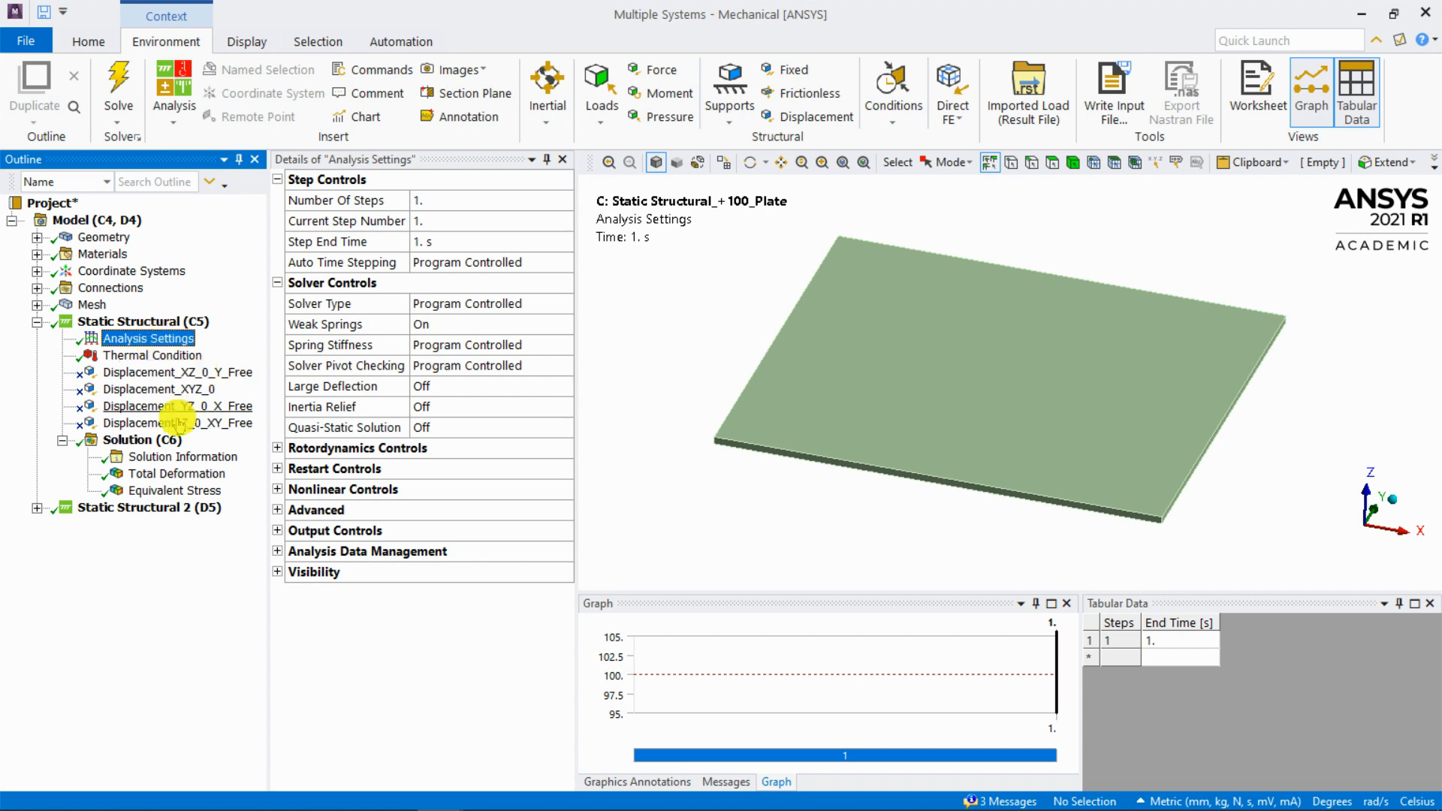
click(171, 473)
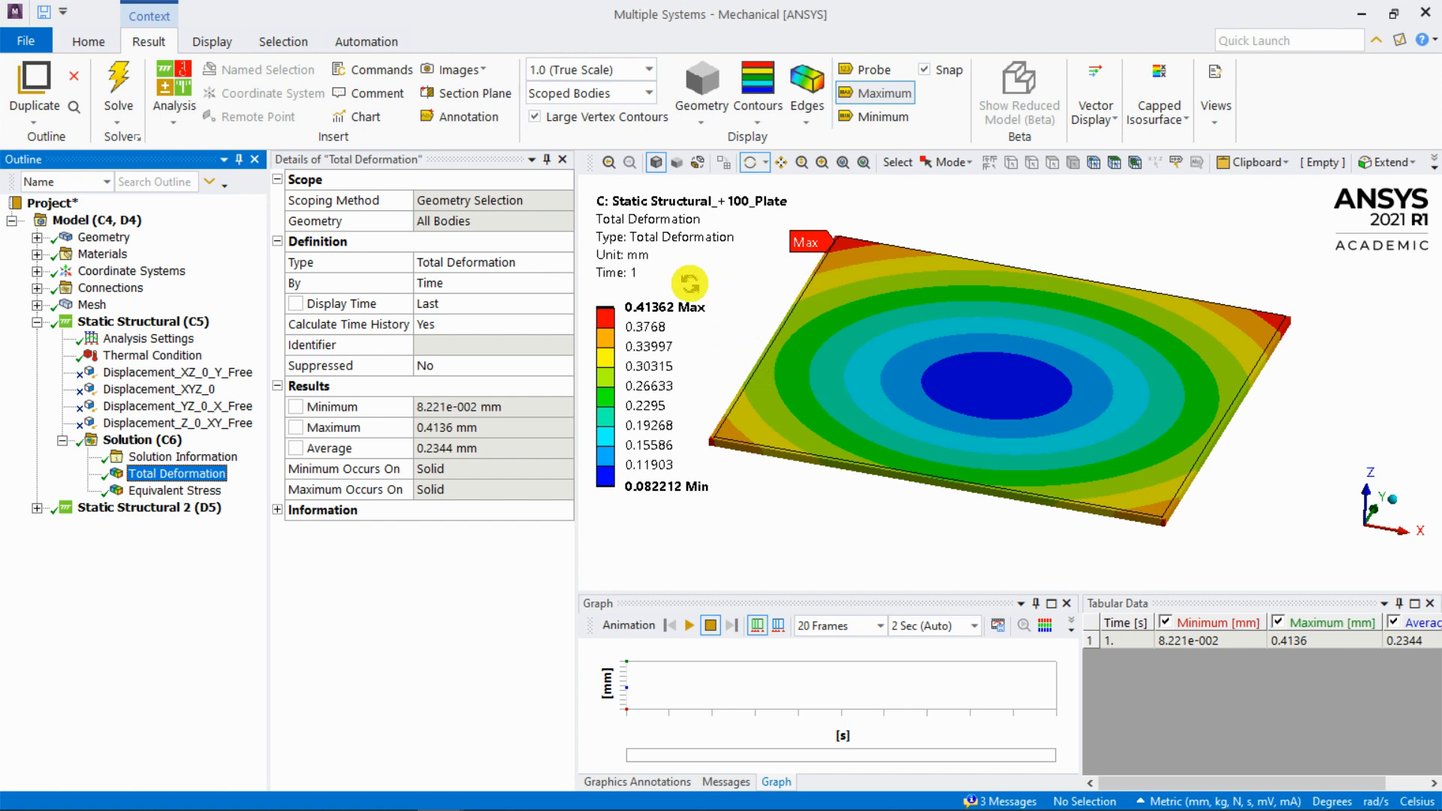
Step: Set Weak Springs to Off in the analysis settings of Static Structural (C5)
click(130, 321)
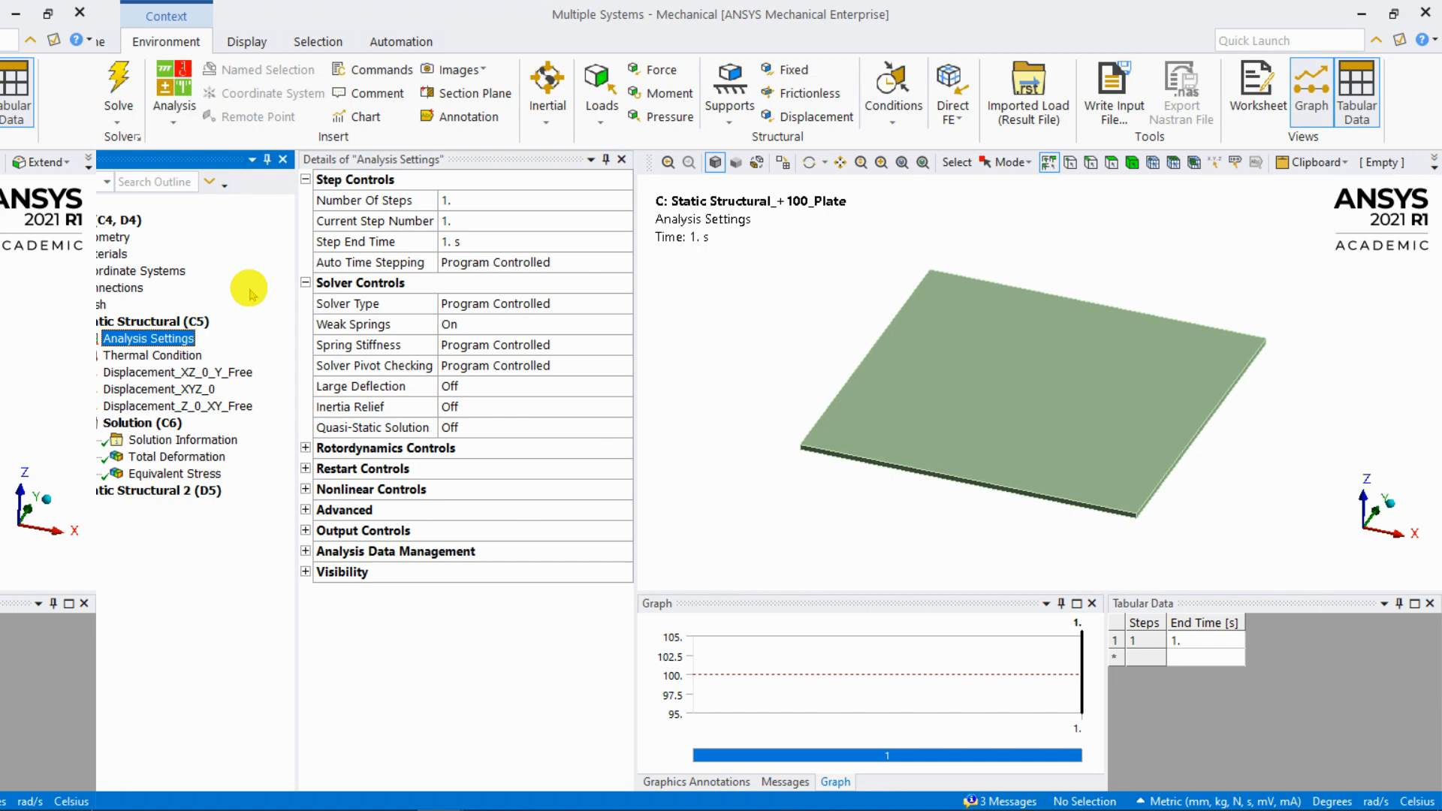
click(621, 324)
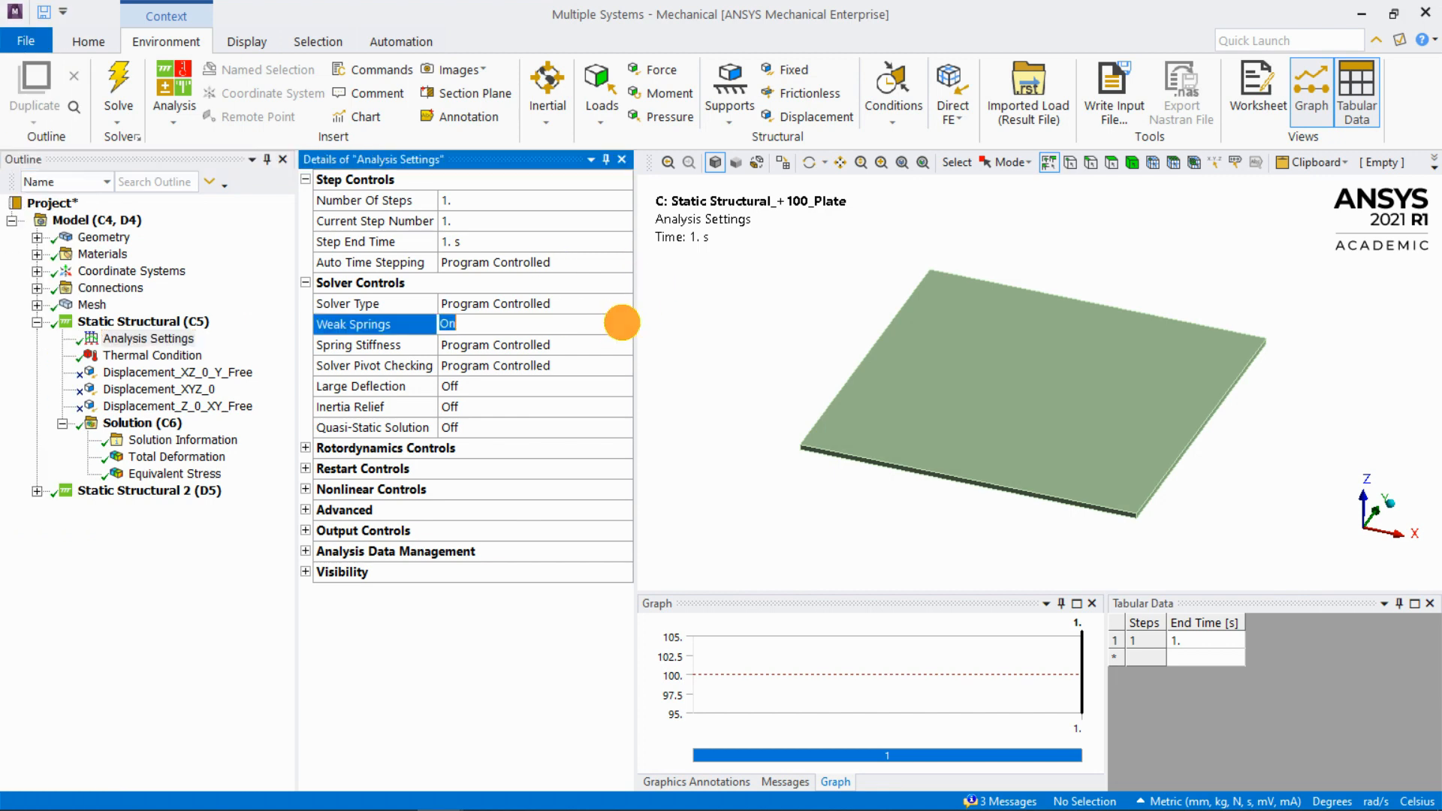
click(462, 369)
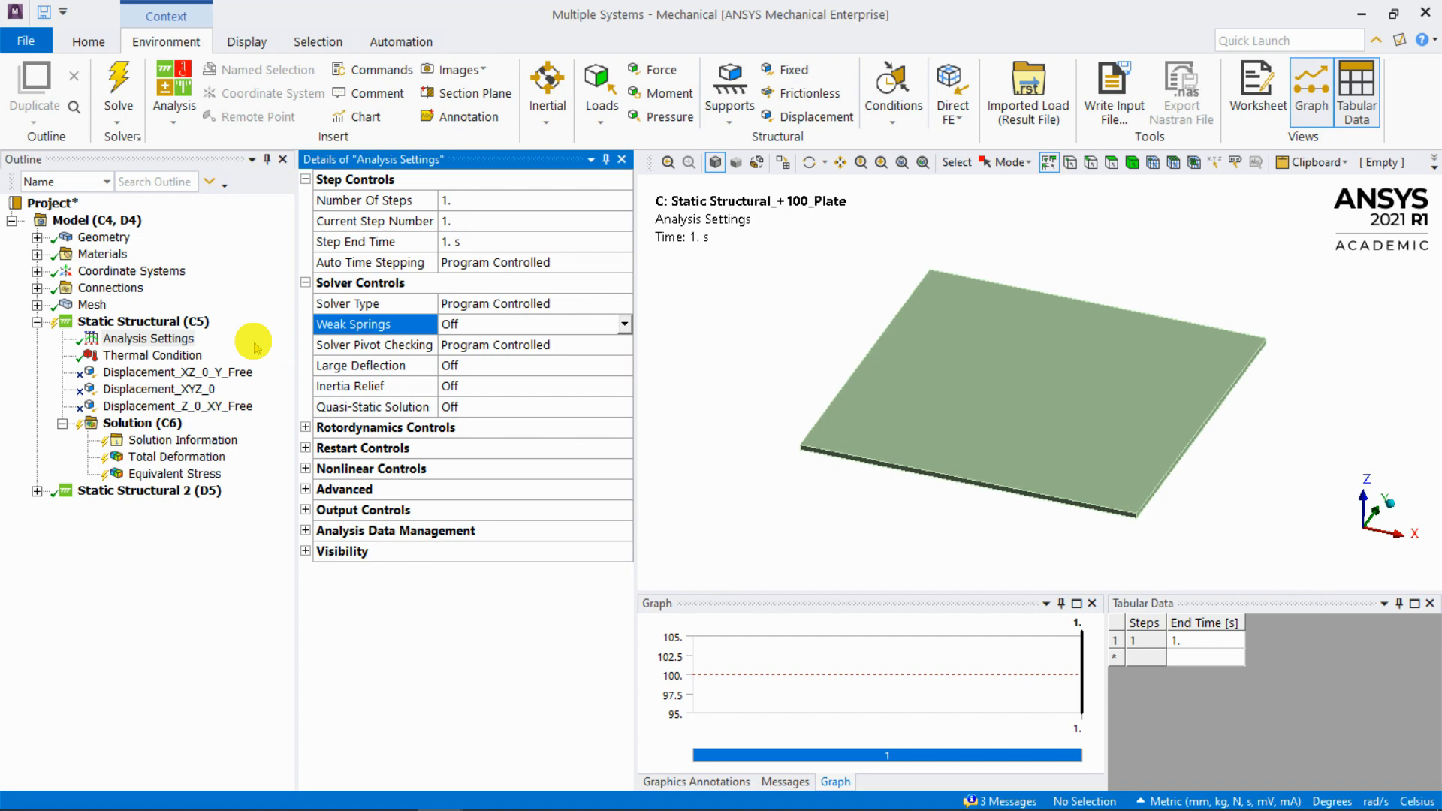
Step: Unsuppress the displacement supports Displacement_XZ_0_Y_Free, Displacement_XYZ_0 and Displacement_Z_0_XY_Free together
click(223, 372)
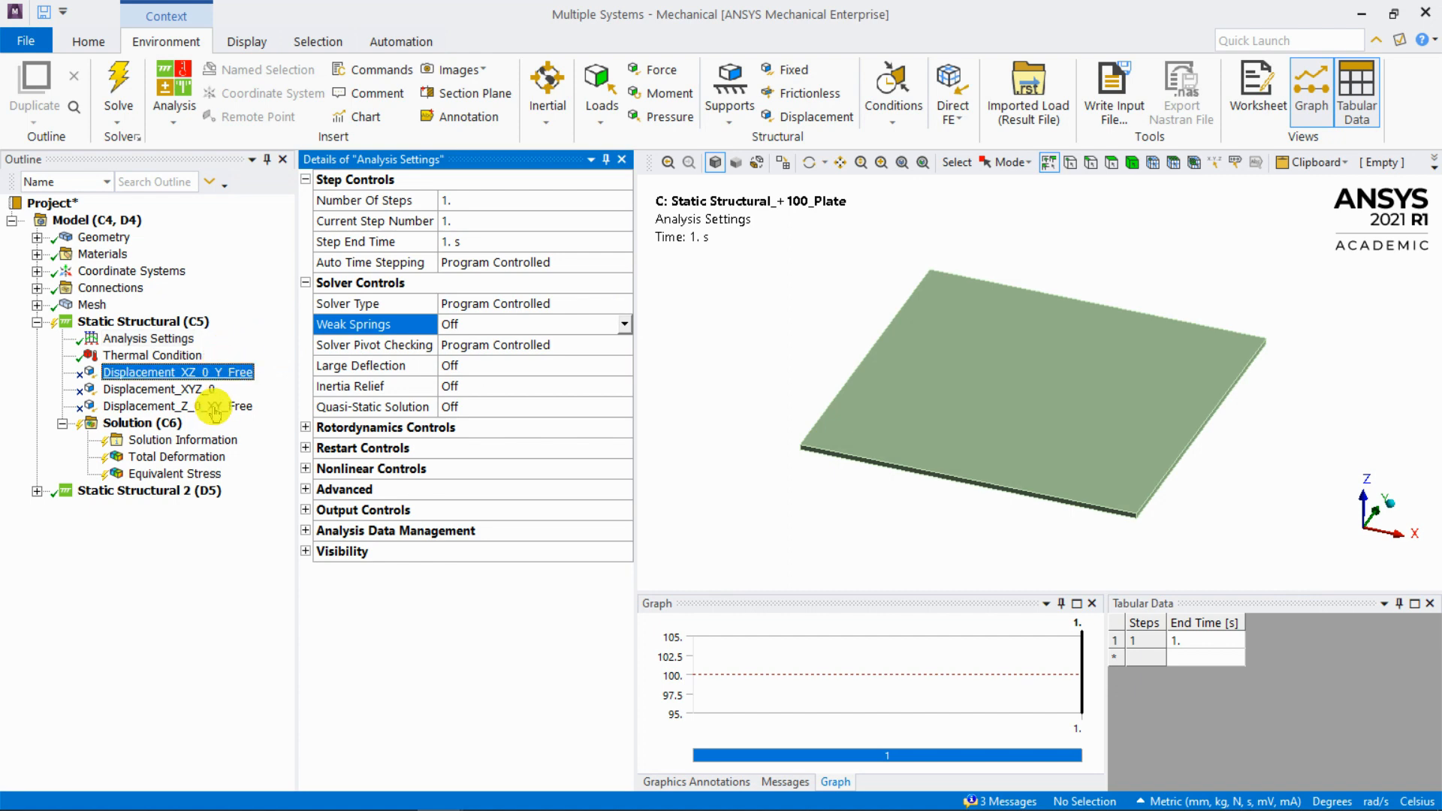
shift+click(213, 405)
right_click(214, 409)
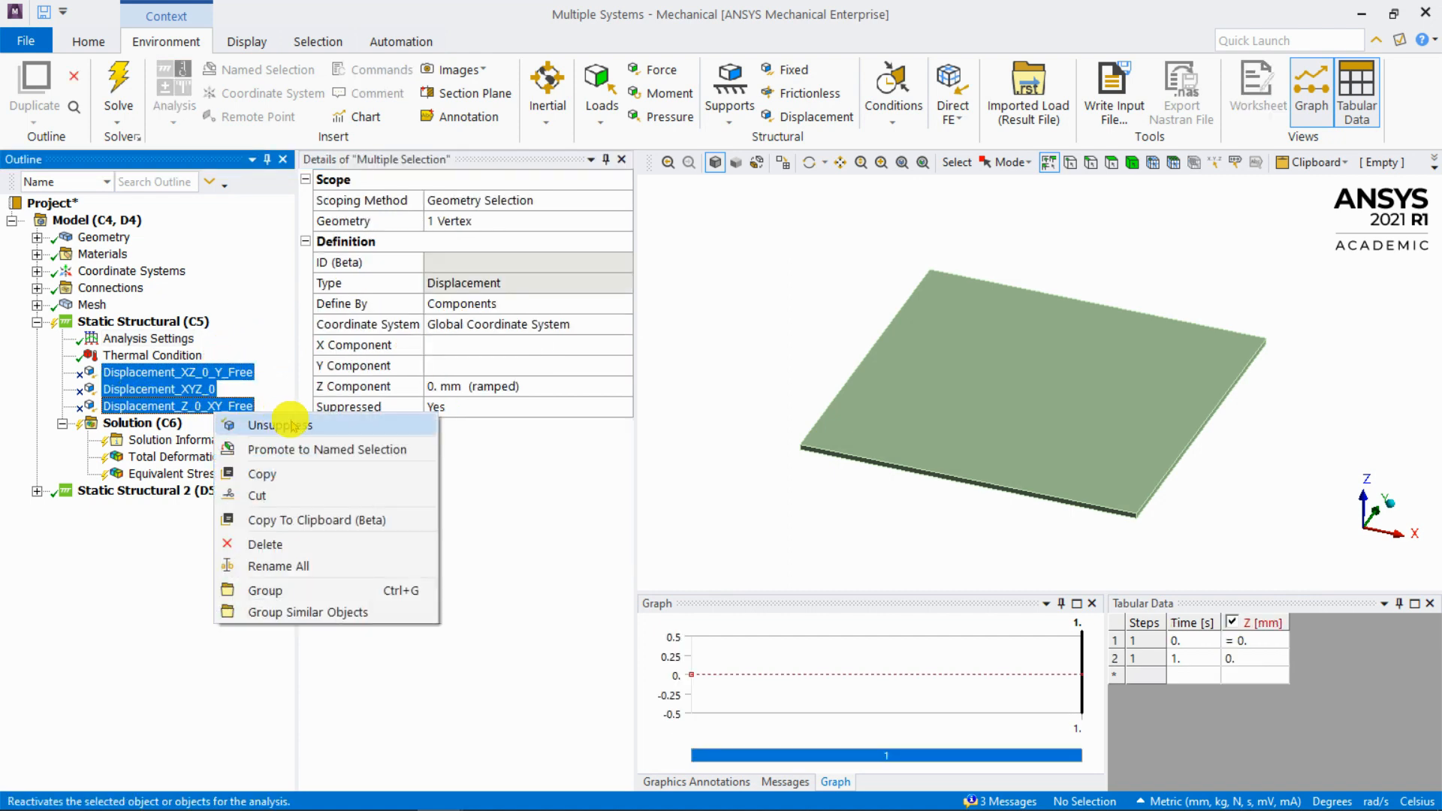
click(281, 425)
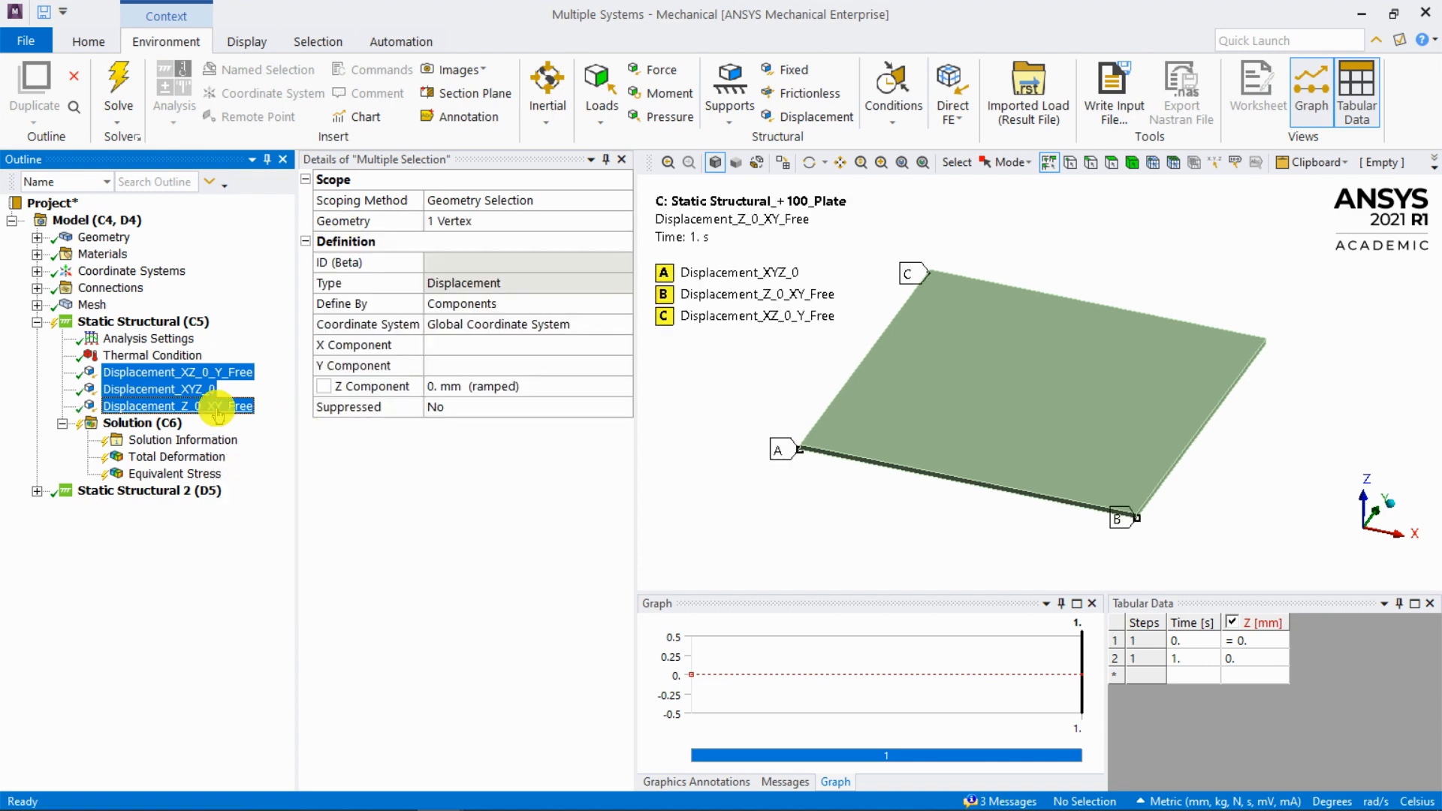
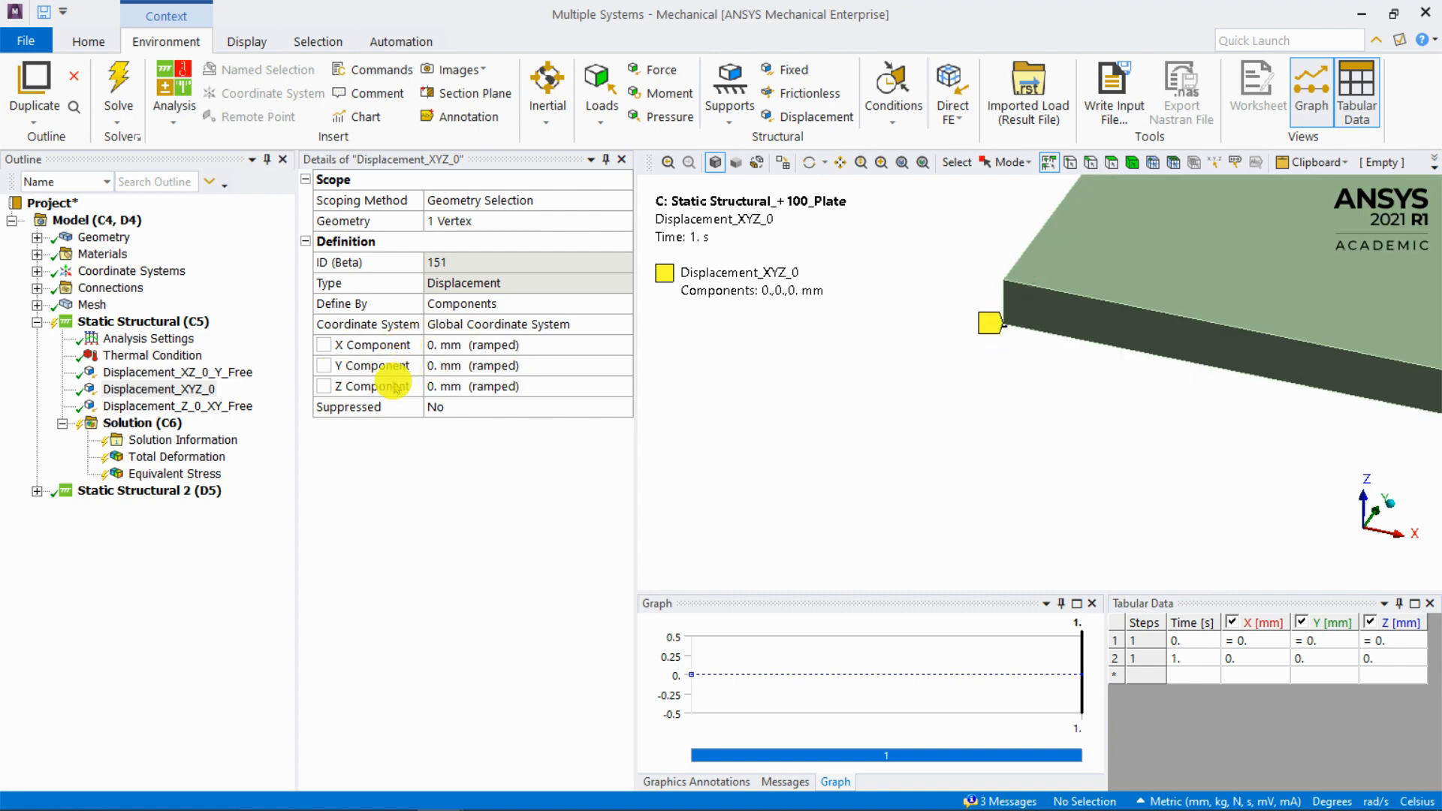
Step: Examine the vertex and component constraints of Displacement_XZ_0_Y_Free on the plate
scroll(1032, 366, down, 14)
scroll(1160, 384, up, 1)
ctrl+middle_drag(1141, 376, 970, 398)
scroll(970, 398, up, 3)
click(181, 367)
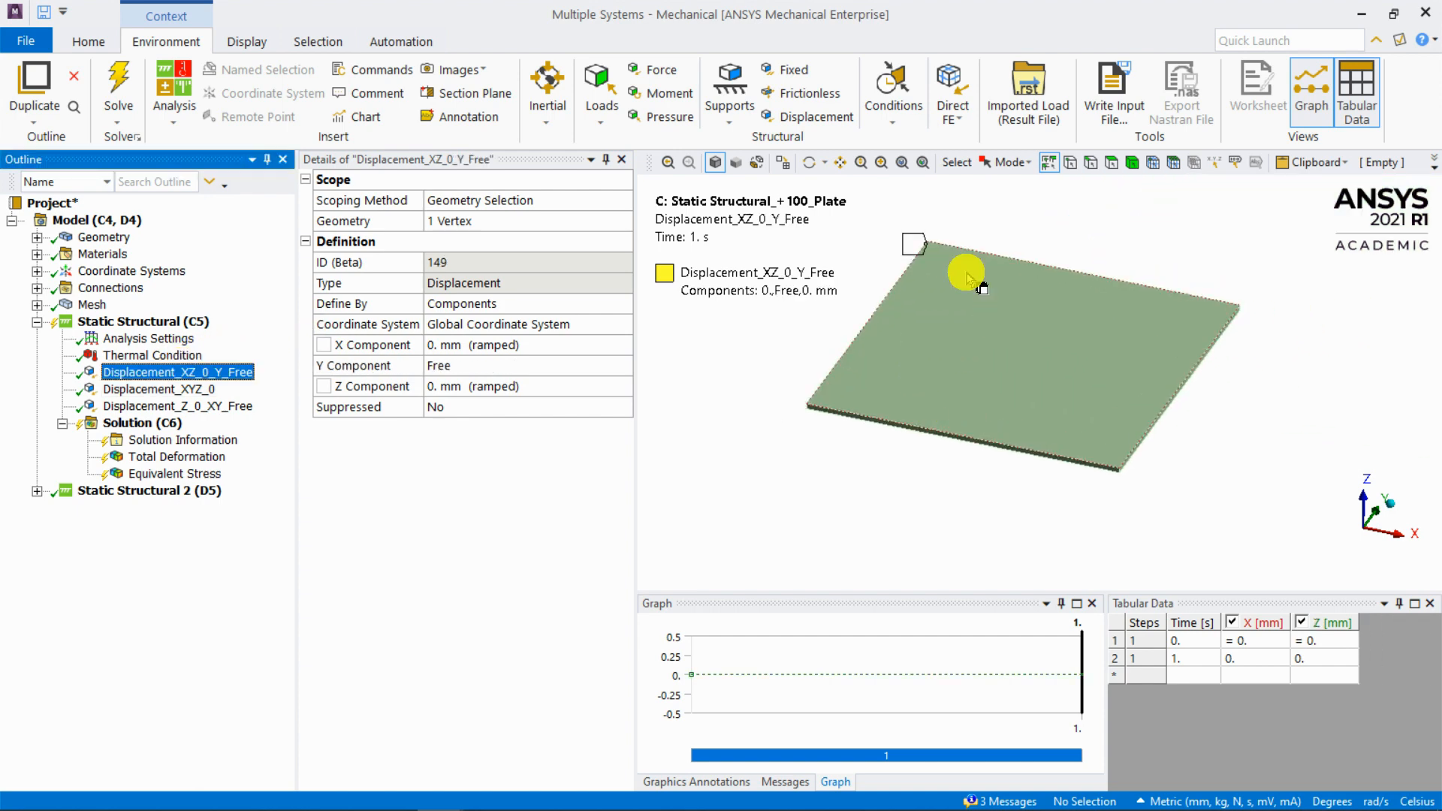
middle_drag(995, 319, 968, 244)
right_drag(922, 188, 857, 268)
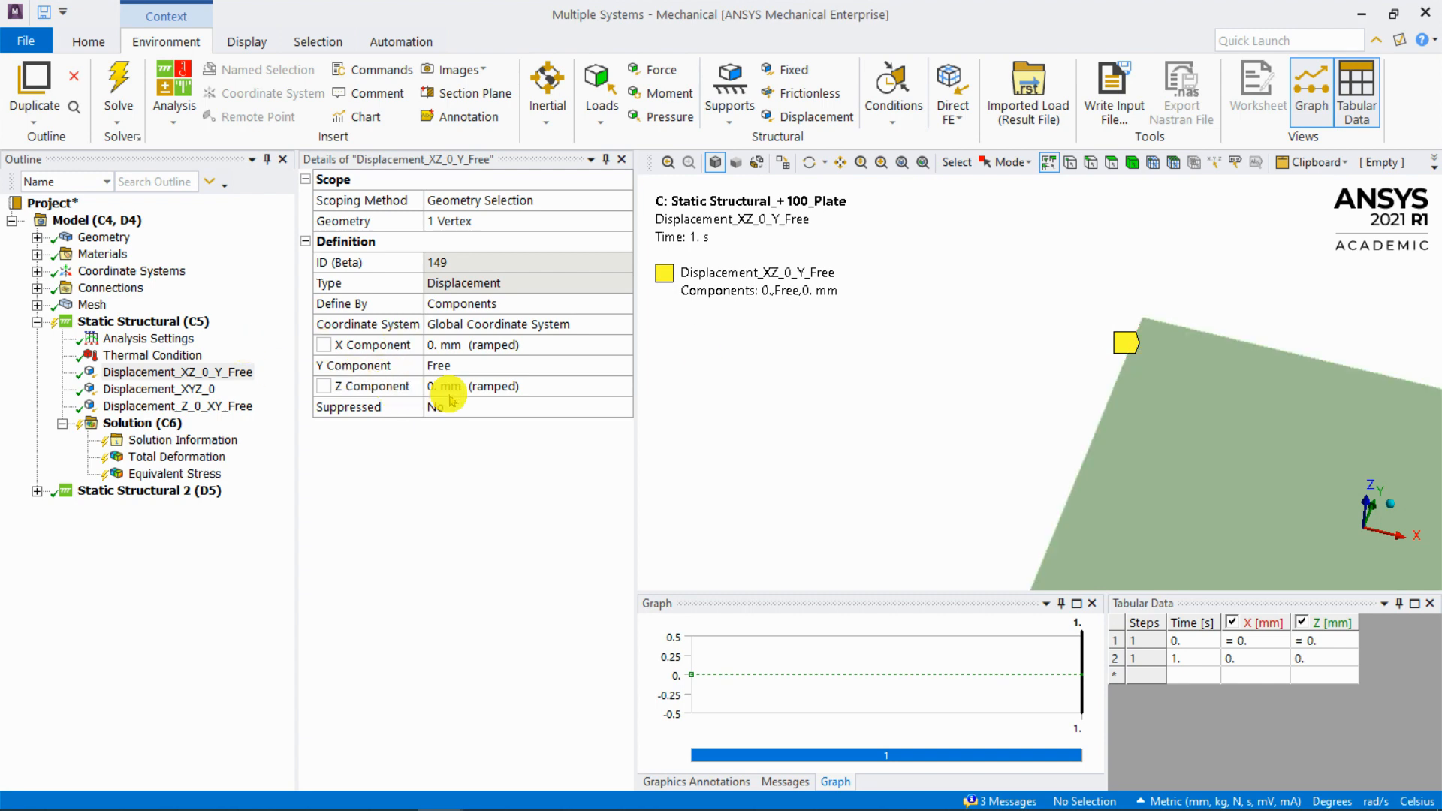
scroll(1092, 411, down, 14)
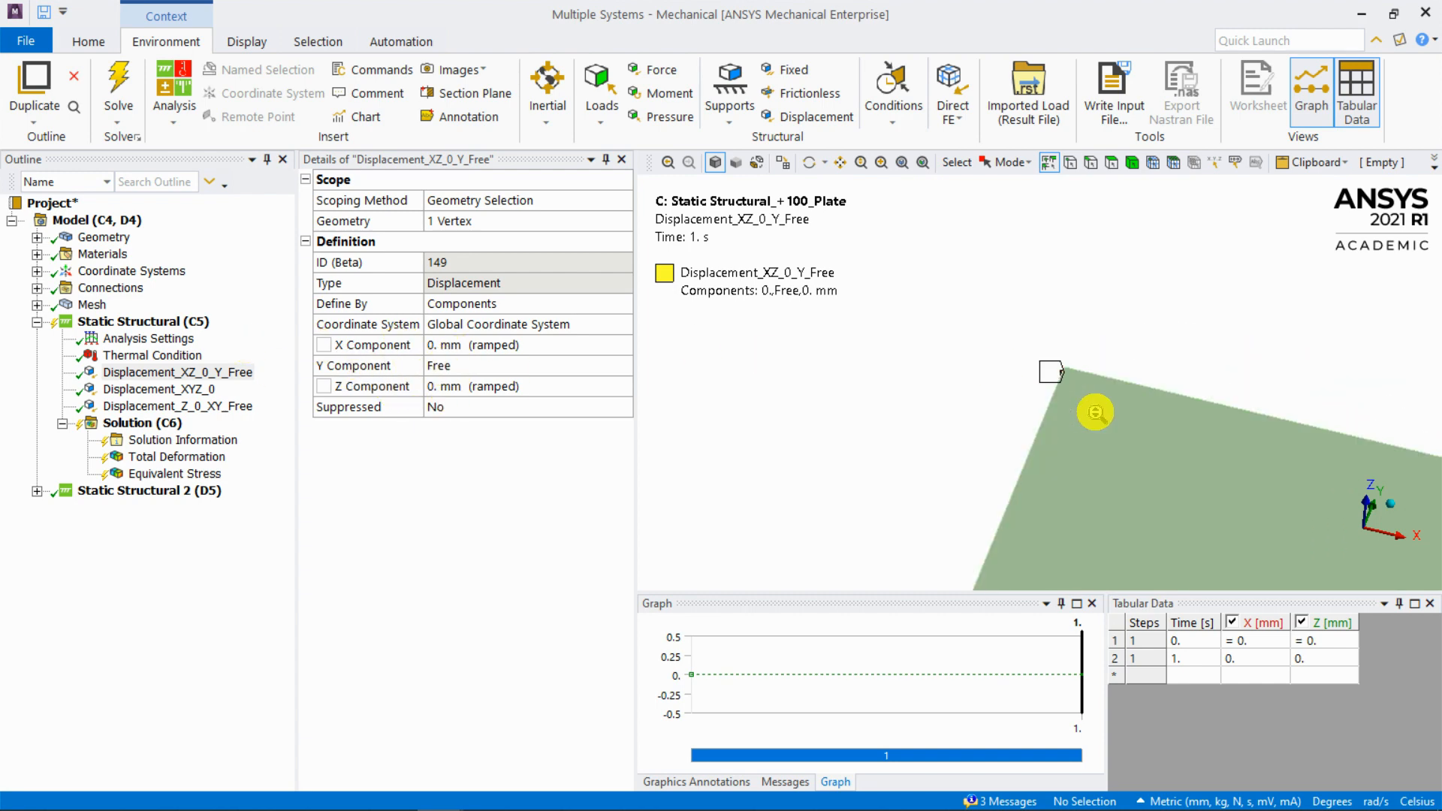
middle_drag(1088, 408, 1034, 384)
scroll(1058, 386, up, 2)
scroll(1058, 386, up, 4)
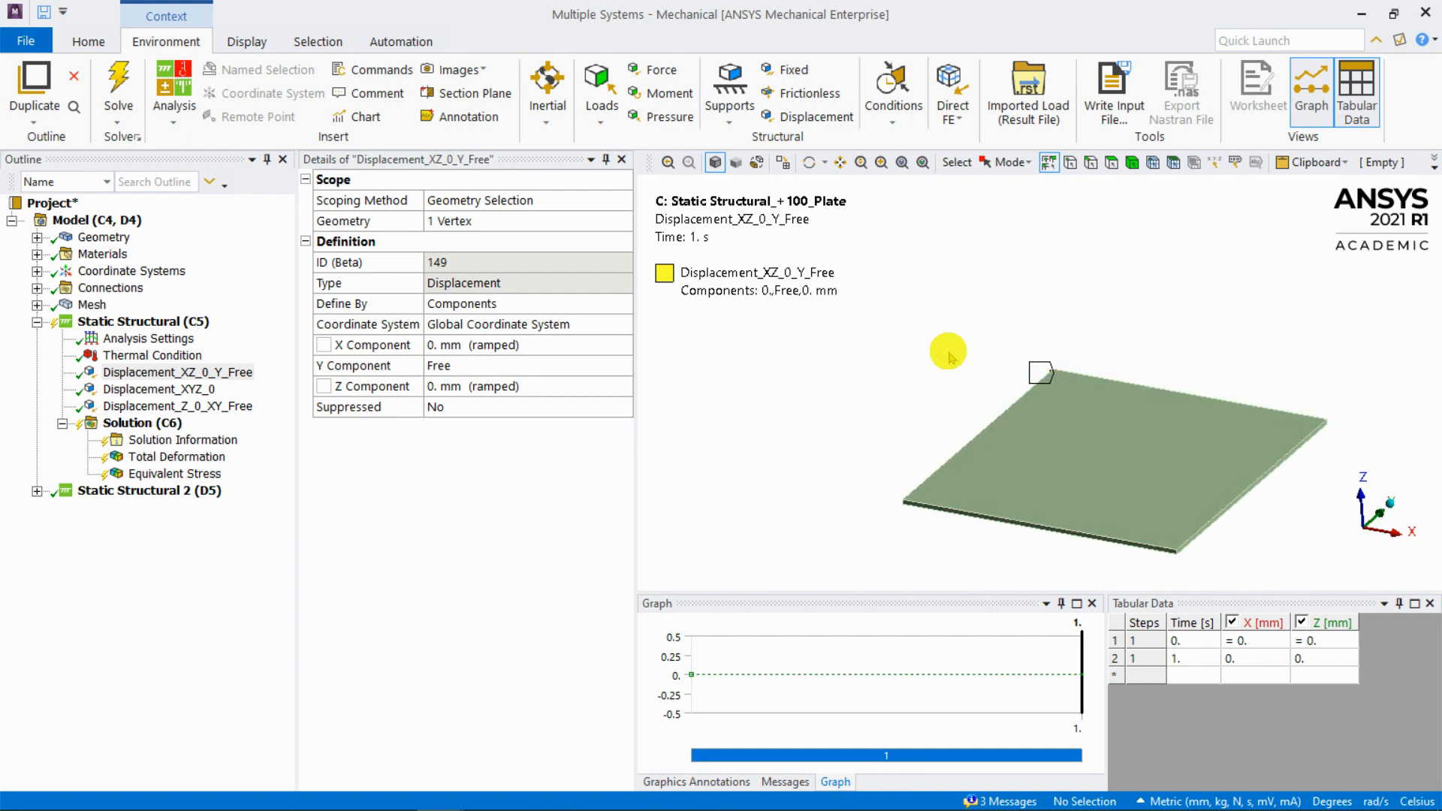
Step: Examine the corner vertex and the free and fixed components of Displacement_Z_0_XY_Free
click(203, 406)
scroll(1135, 552, up, 5)
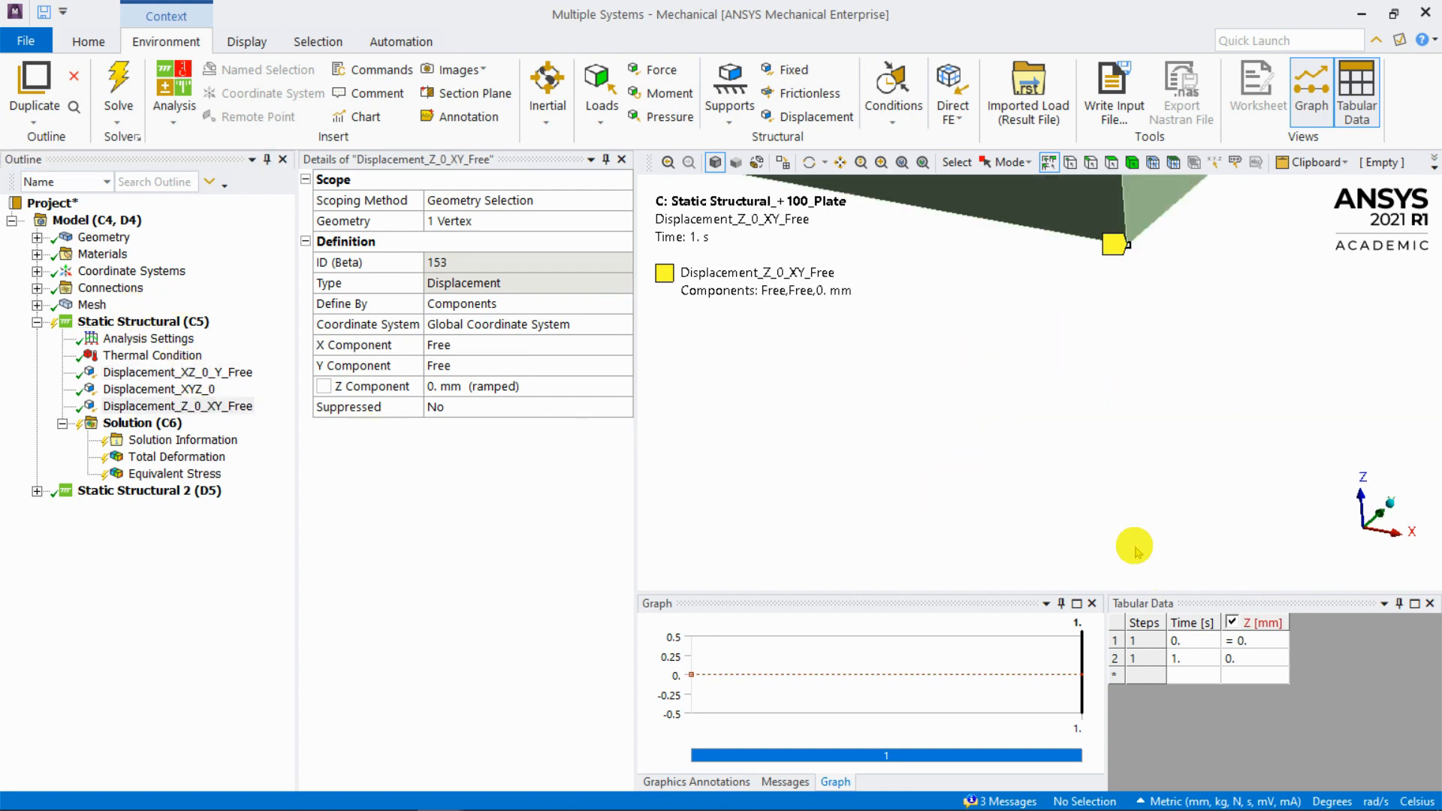
middle_drag(1131, 347, 1088, 384)
scroll(1056, 353, down, 1)
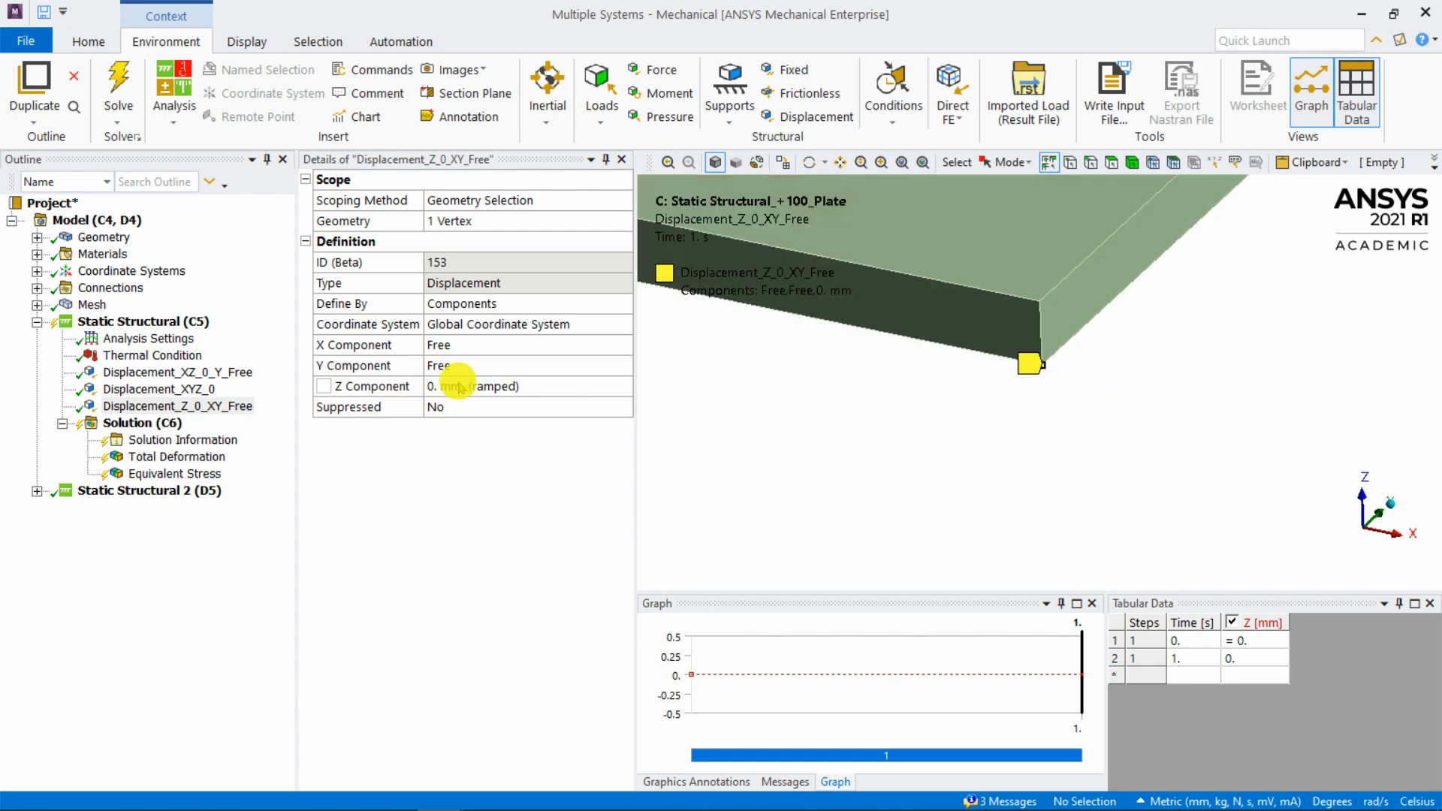
middle_drag(1104, 364, 1073, 364)
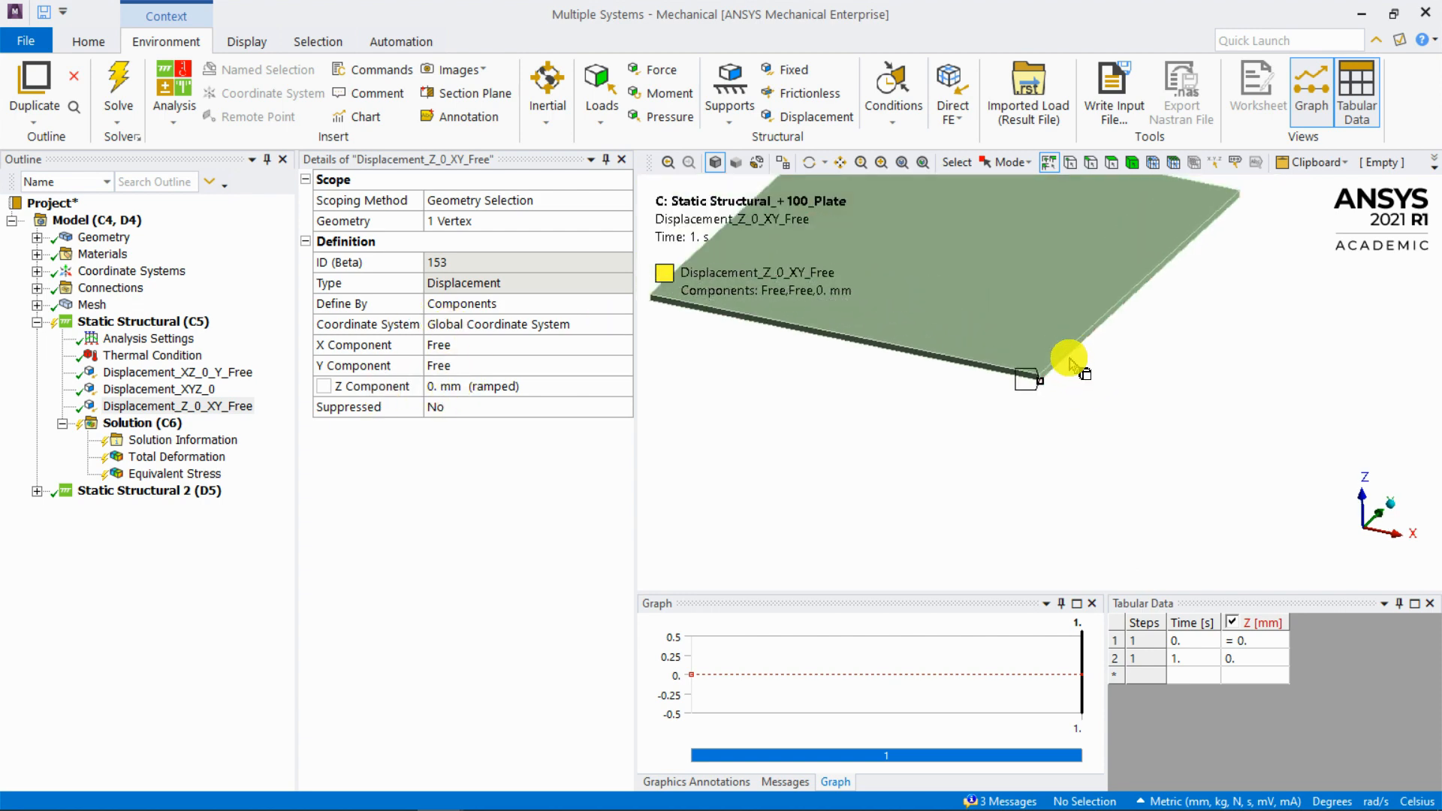
scroll(1073, 353, down, 2)
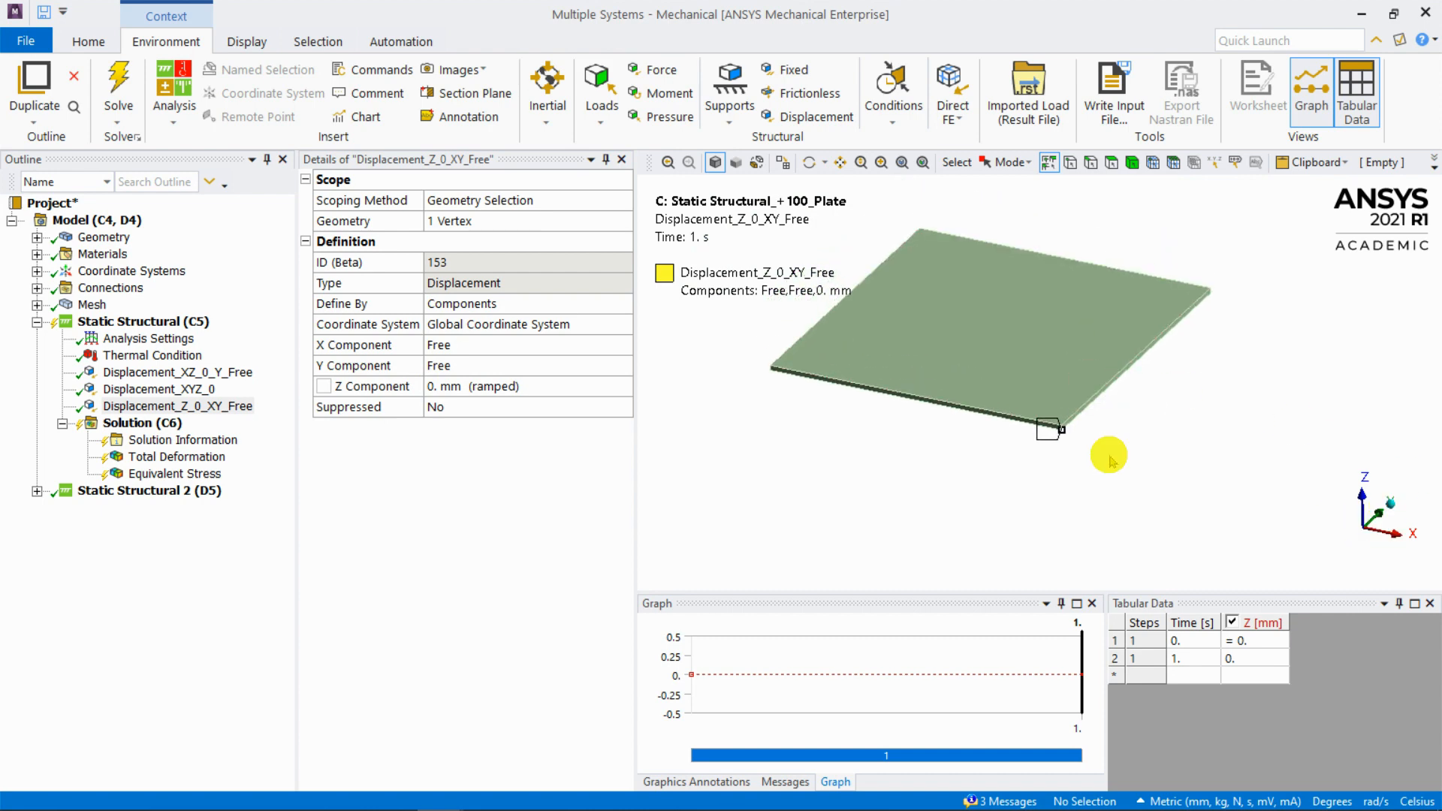
scroll(1018, 332, up, 1)
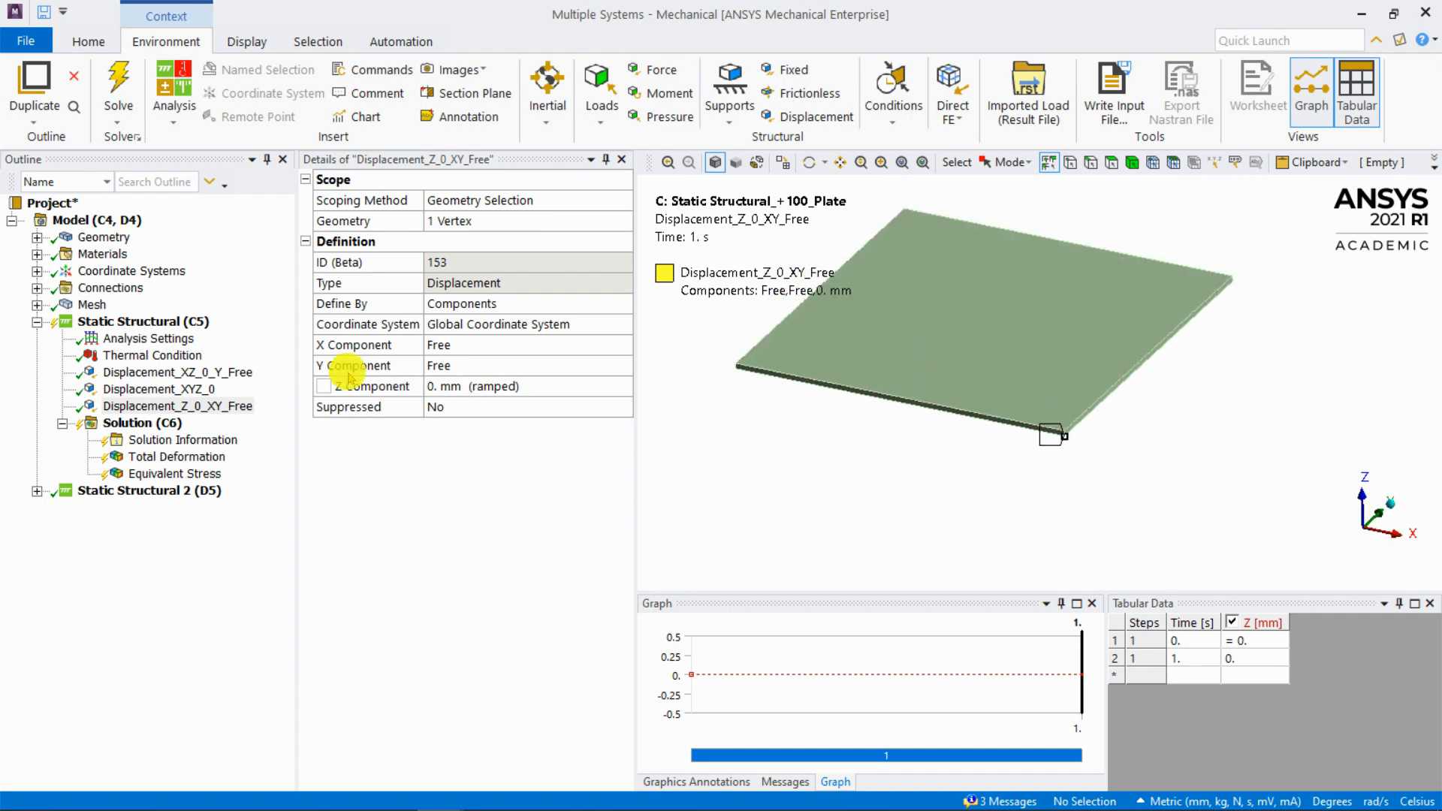
Step: Check the analysis settings, solve the static analysis with the three vertex displacements, and review the solver messages
click(139, 338)
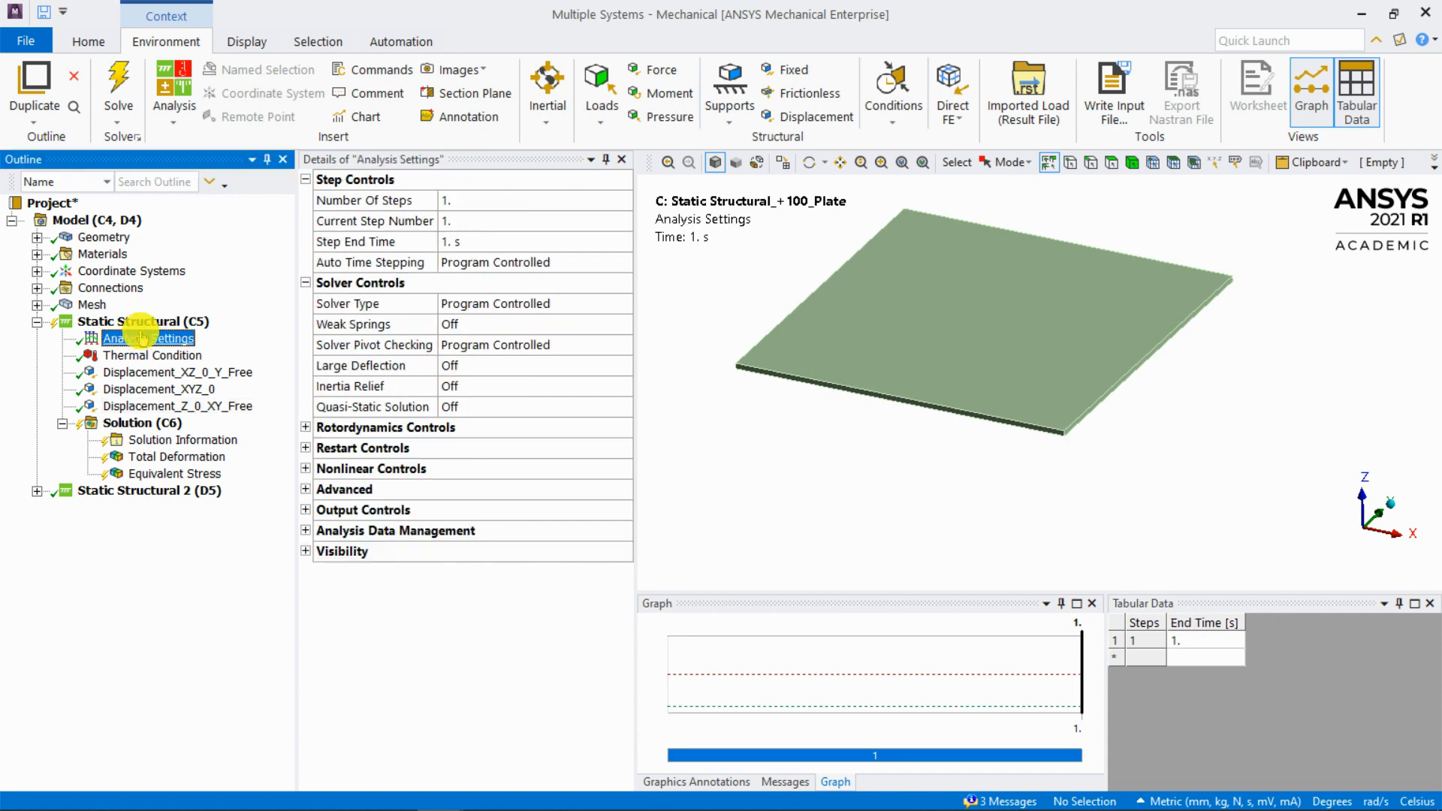
click(152, 421)
right_click(153, 422)
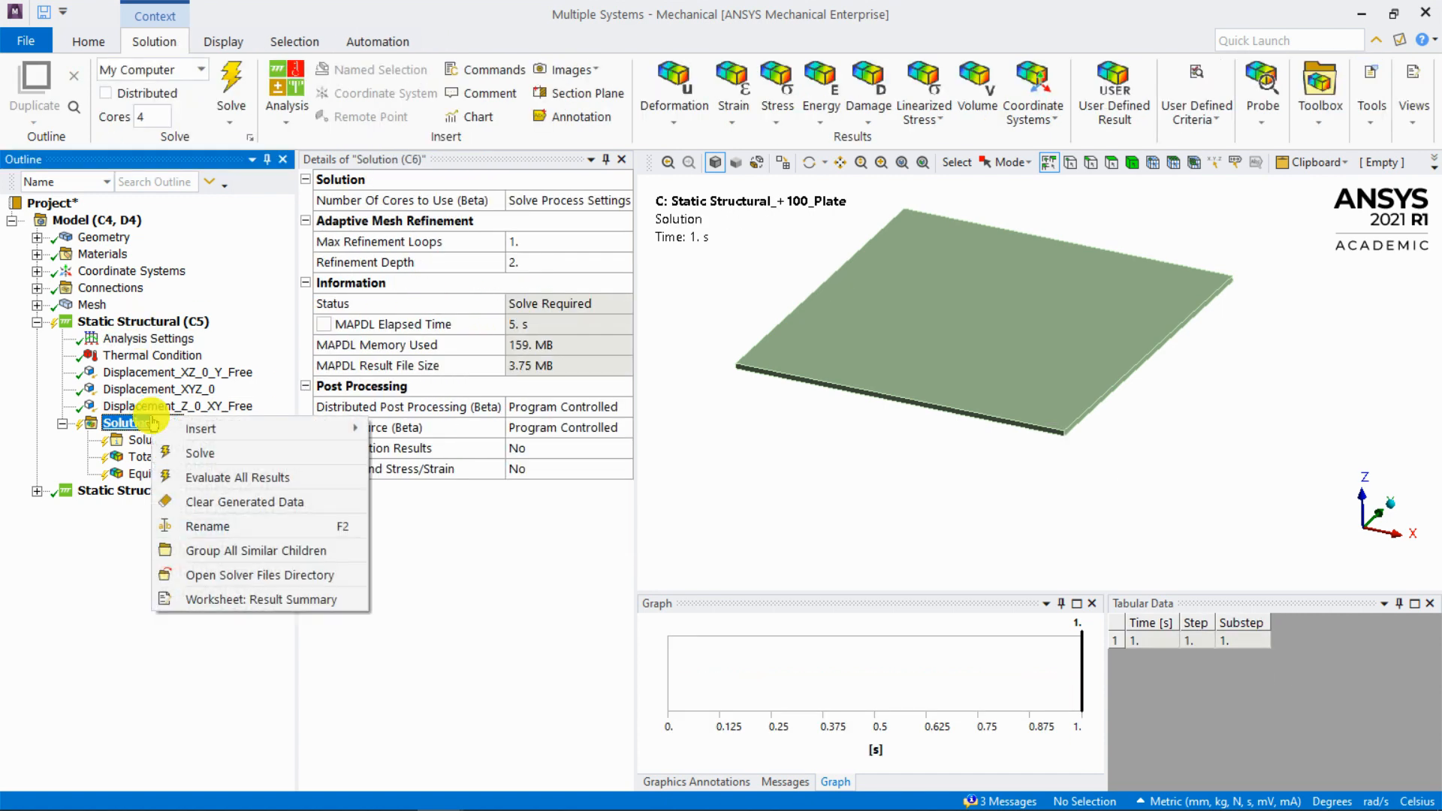
click(195, 457)
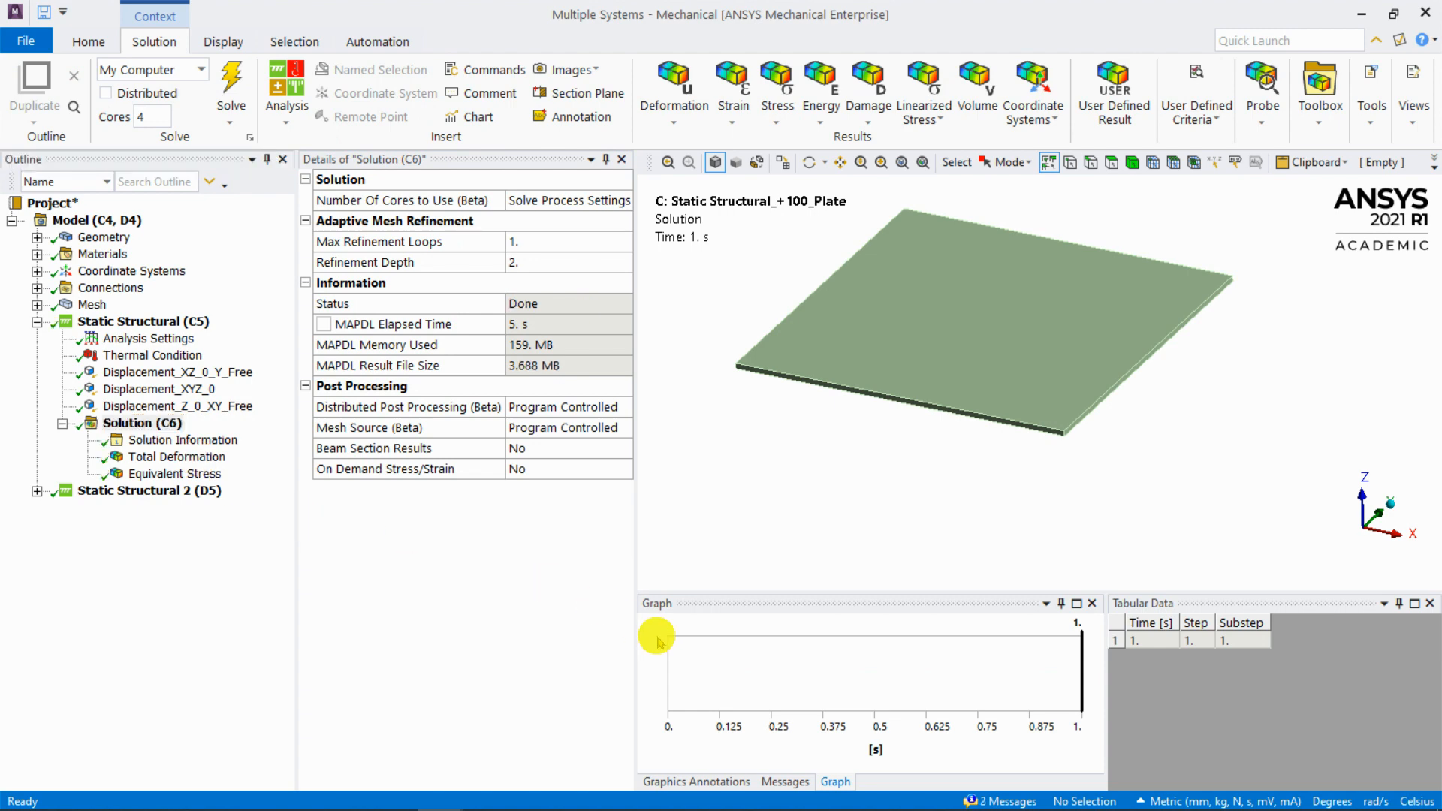
click(784, 782)
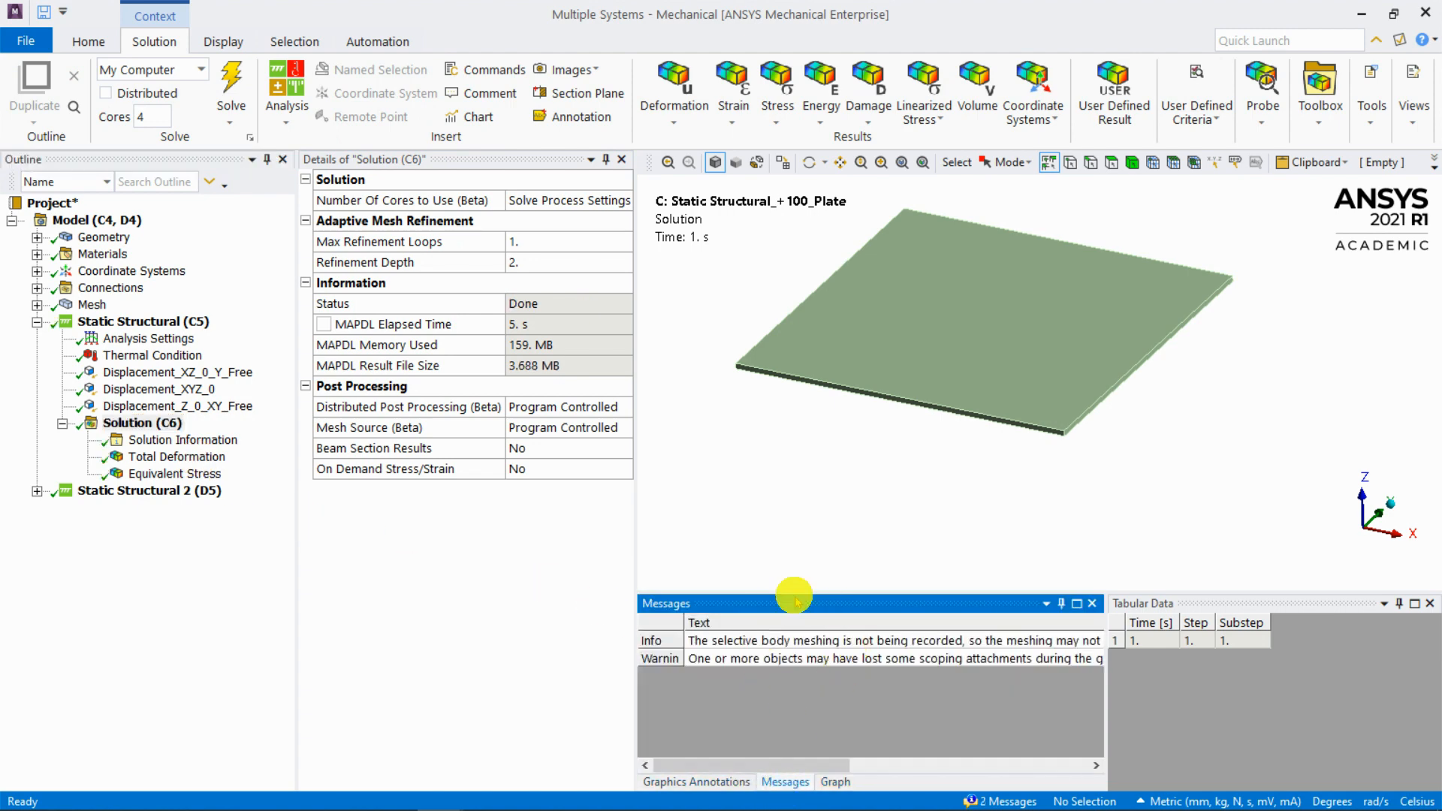
Step: Examine the plate's Total Deformation result in Static Structural (C5) and animate it from several viewing angles
click(178, 457)
drag(987, 306, 996, 321)
click(833, 781)
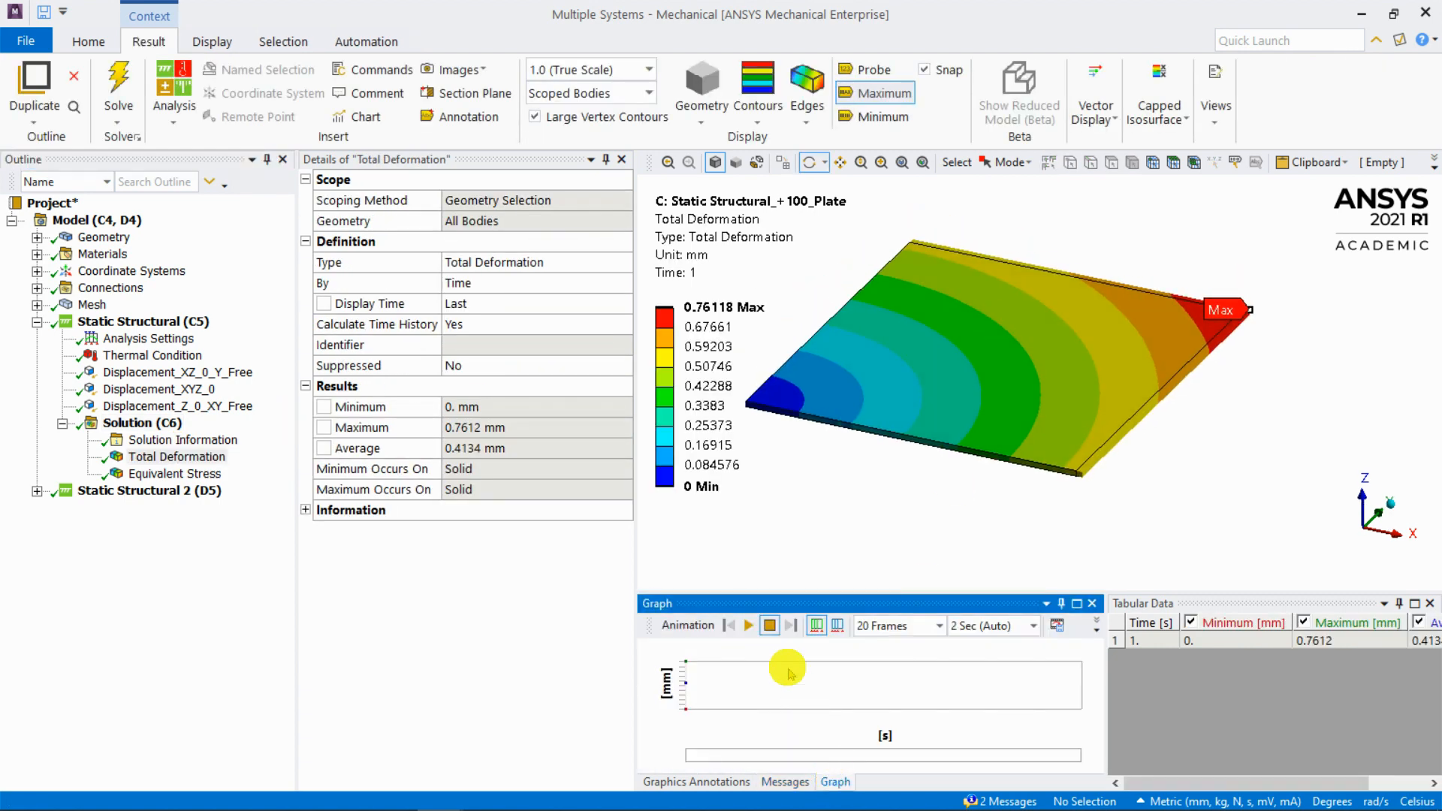
click(747, 624)
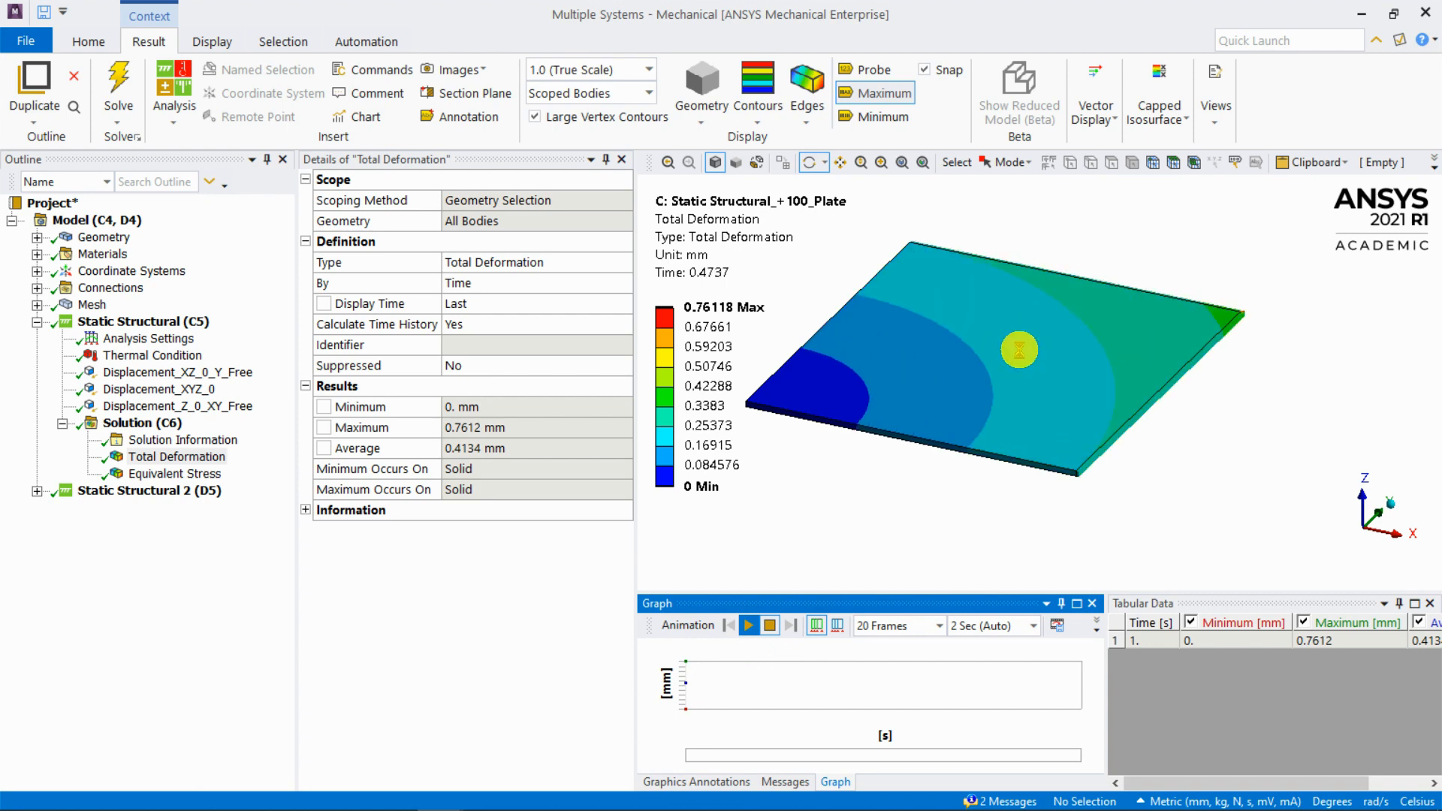
drag(1044, 314, 949, 456)
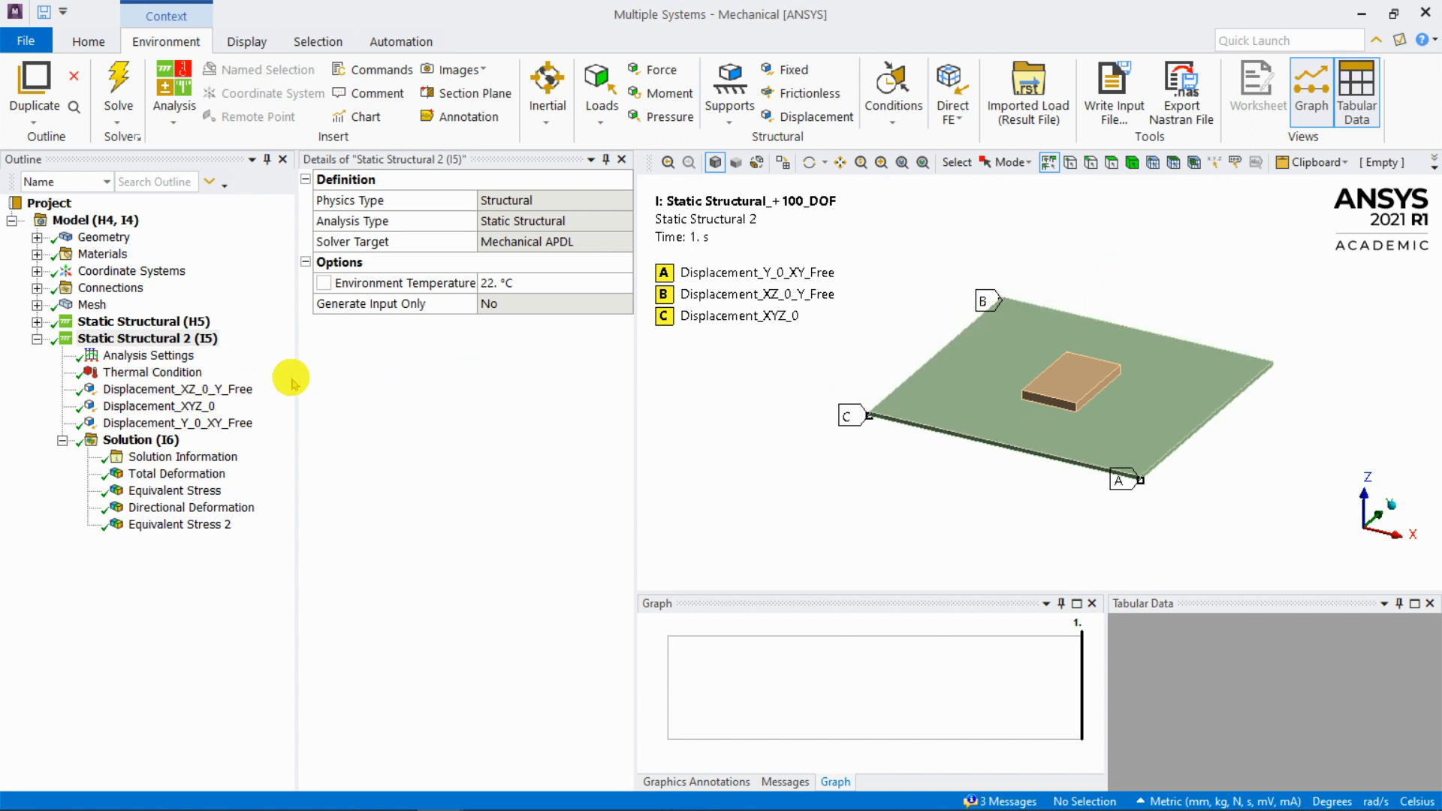
Step: Animate the Total Deformation of Static Structural 2 in the +100_DOF model, inspect it from the side, and stop the animation
click(177, 473)
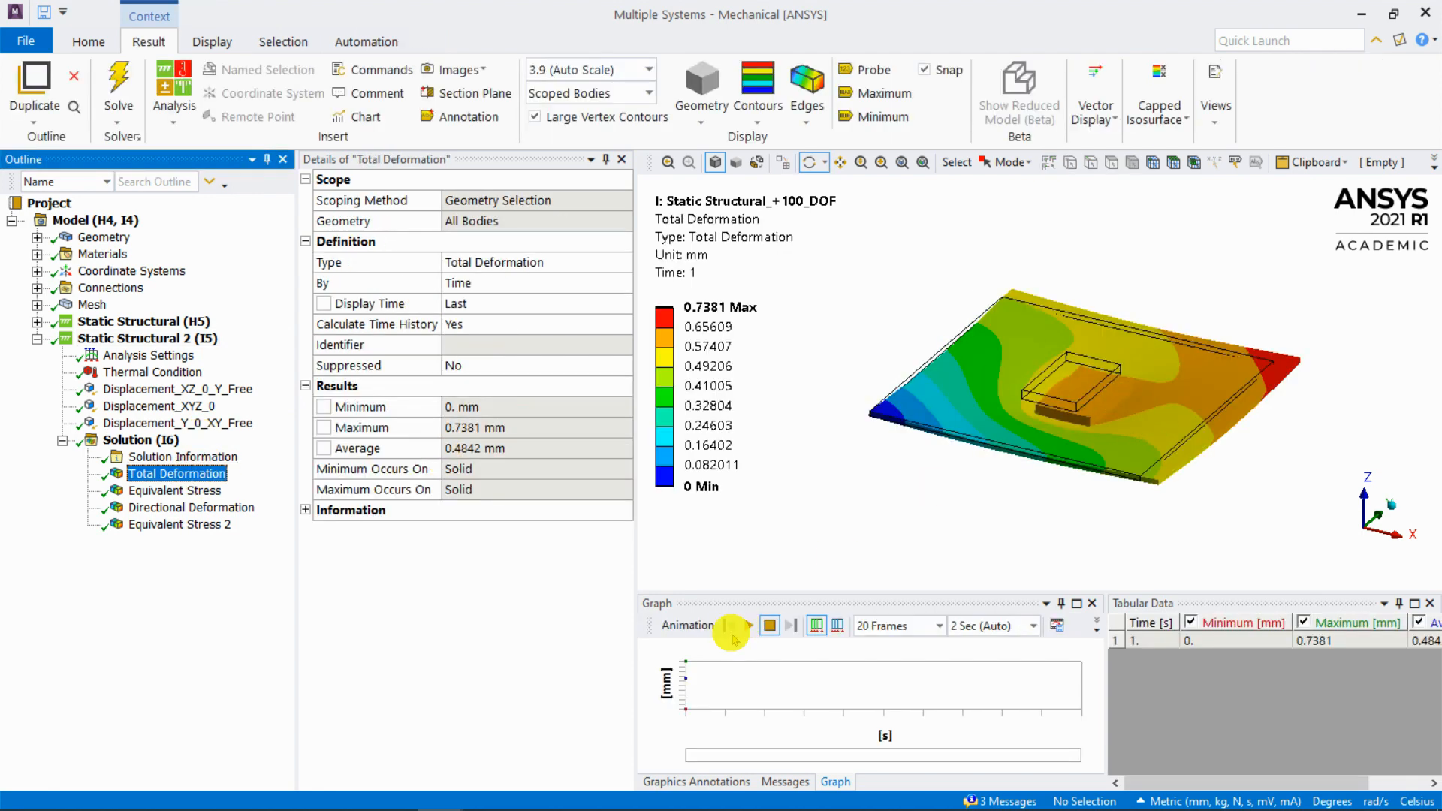
click(749, 625)
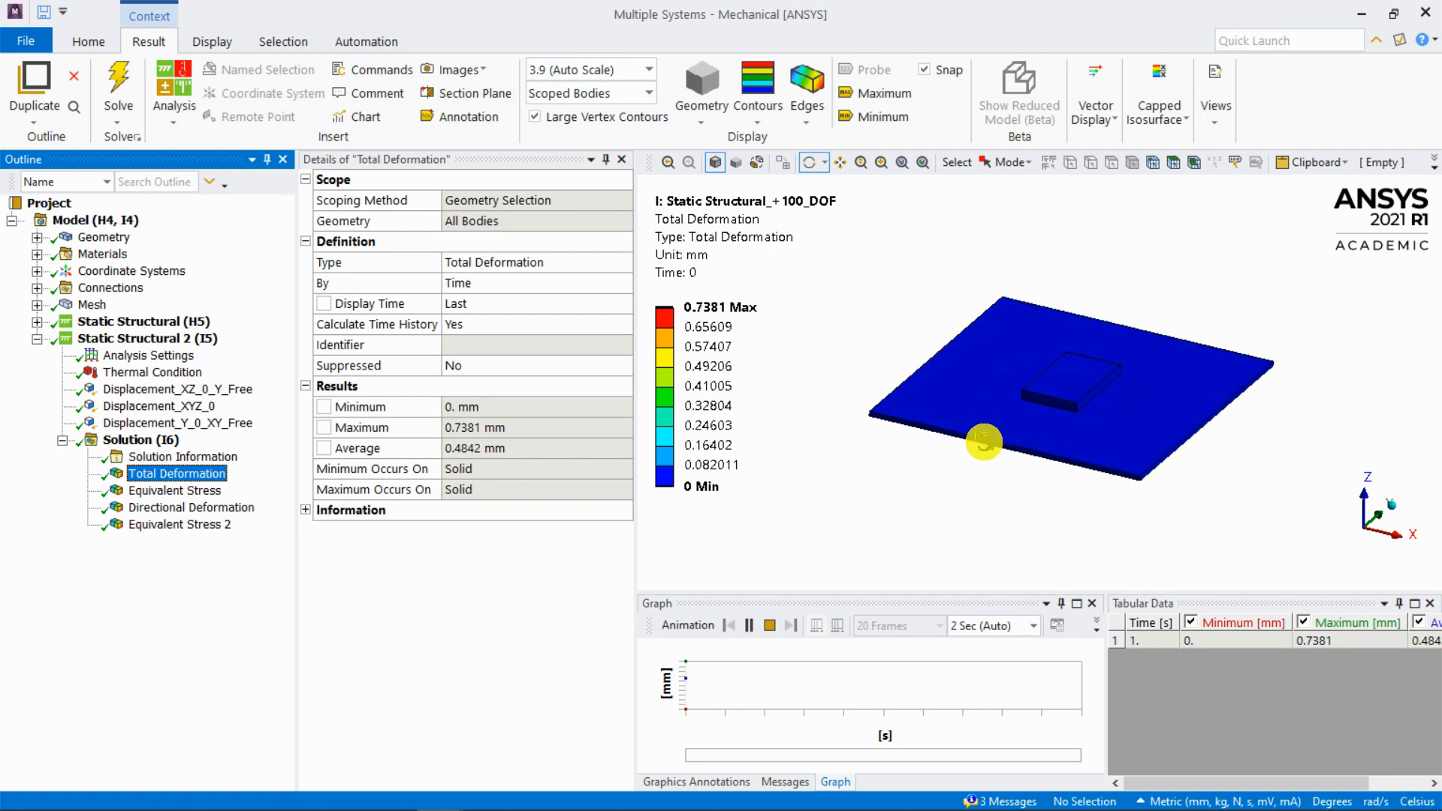
drag(1036, 374, 856, 333)
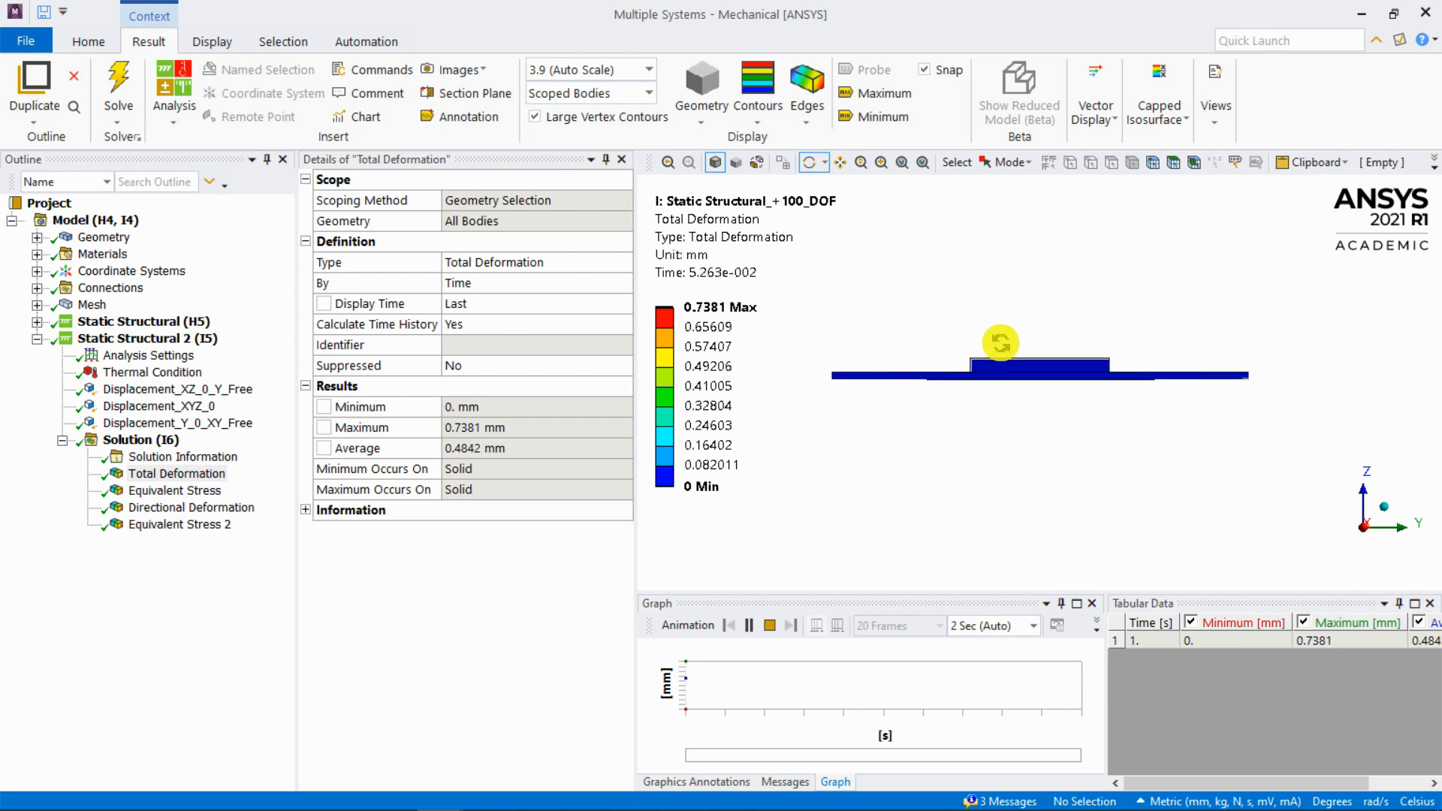
drag(853, 393, 1015, 382)
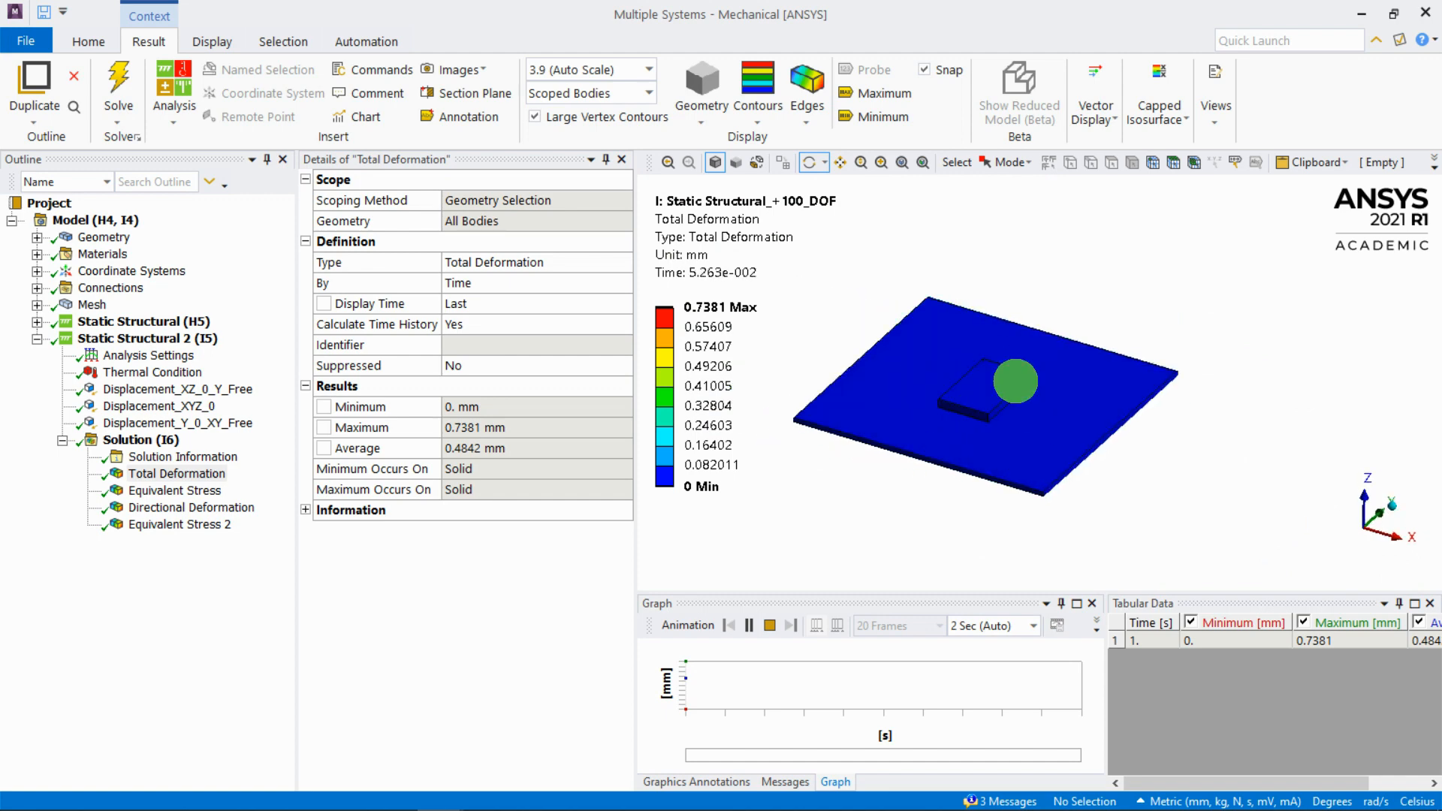
click(769, 625)
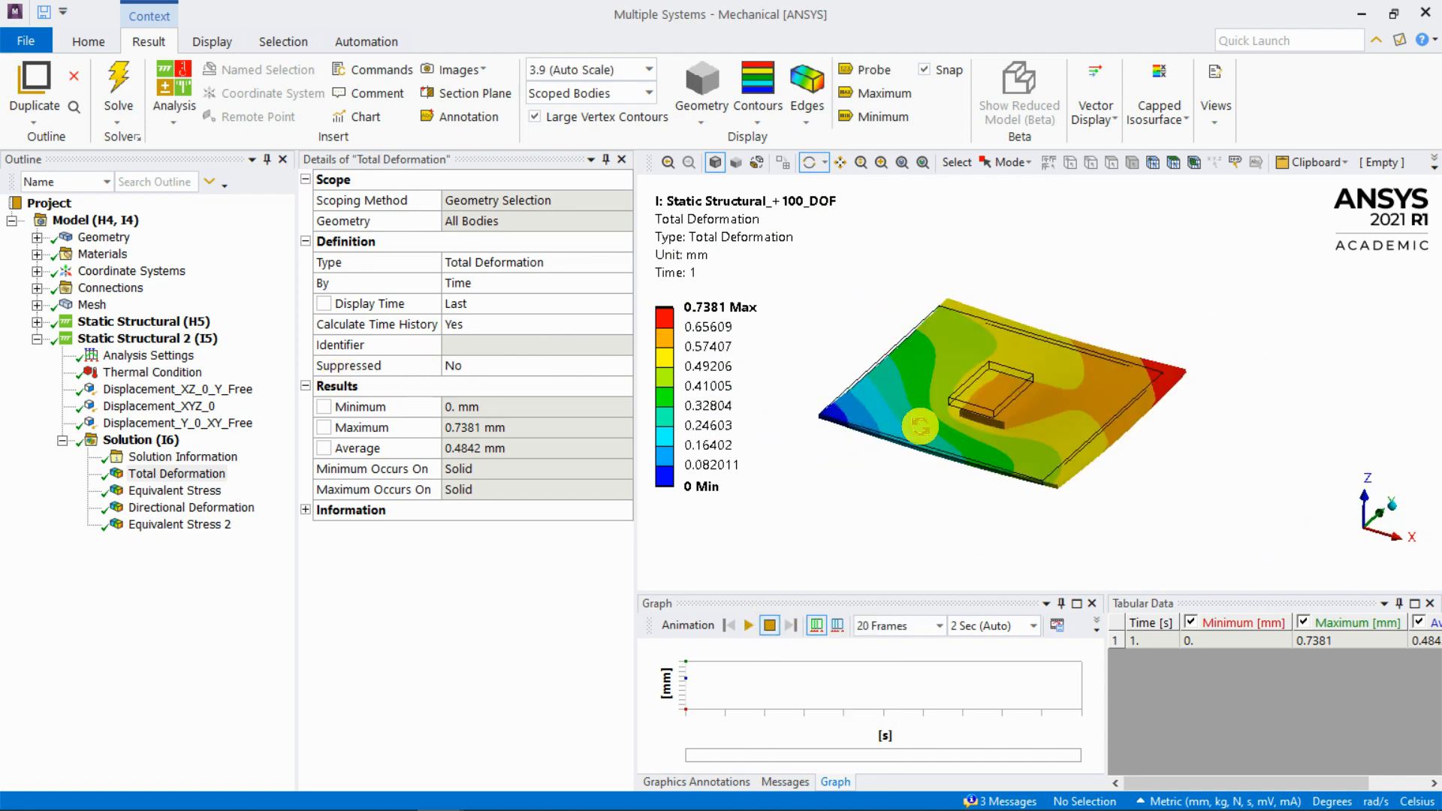
Step: Examine the Z-axis Directional Deformation result of Static Structural 2 on the plate and mounted block
click(199, 508)
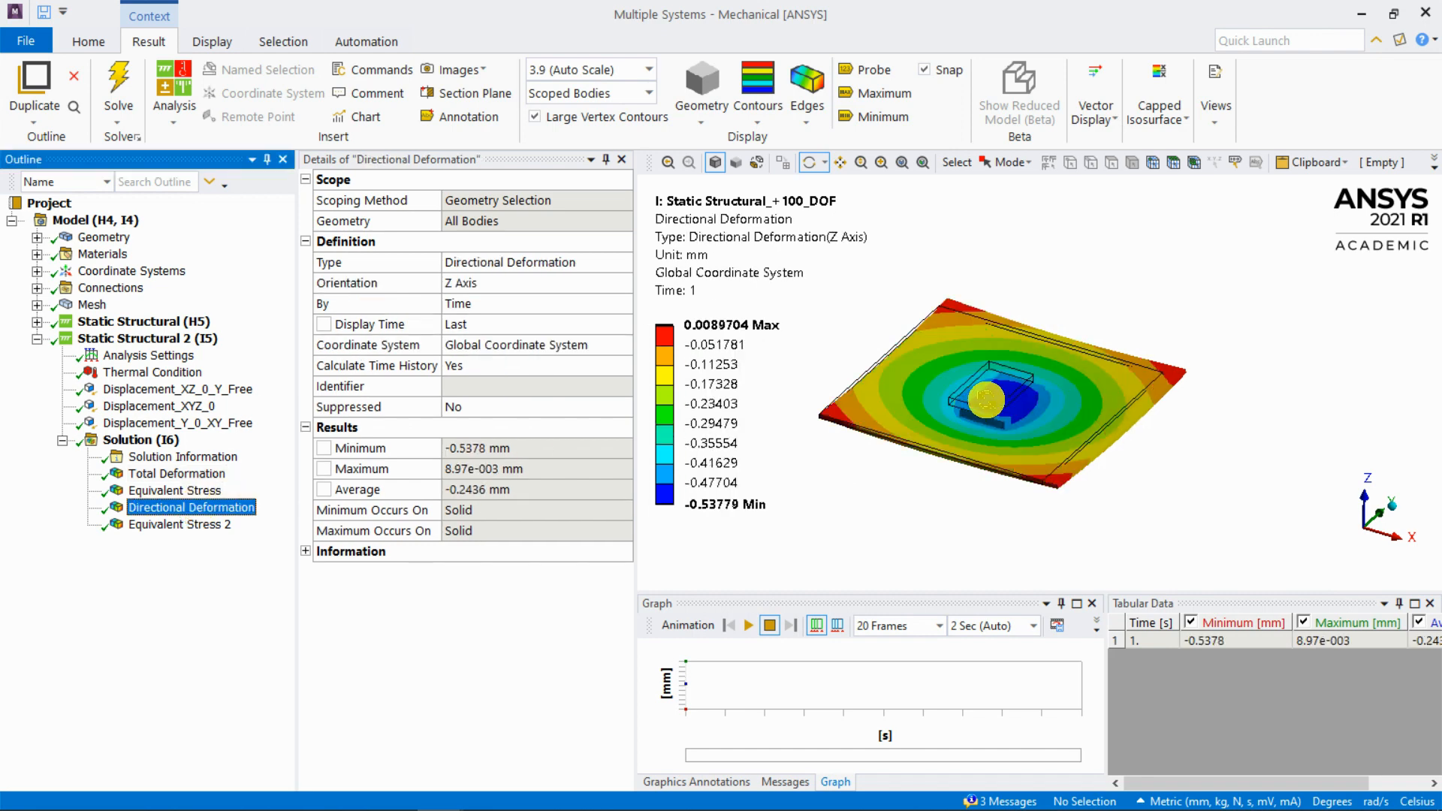
drag(989, 389, 945, 443)
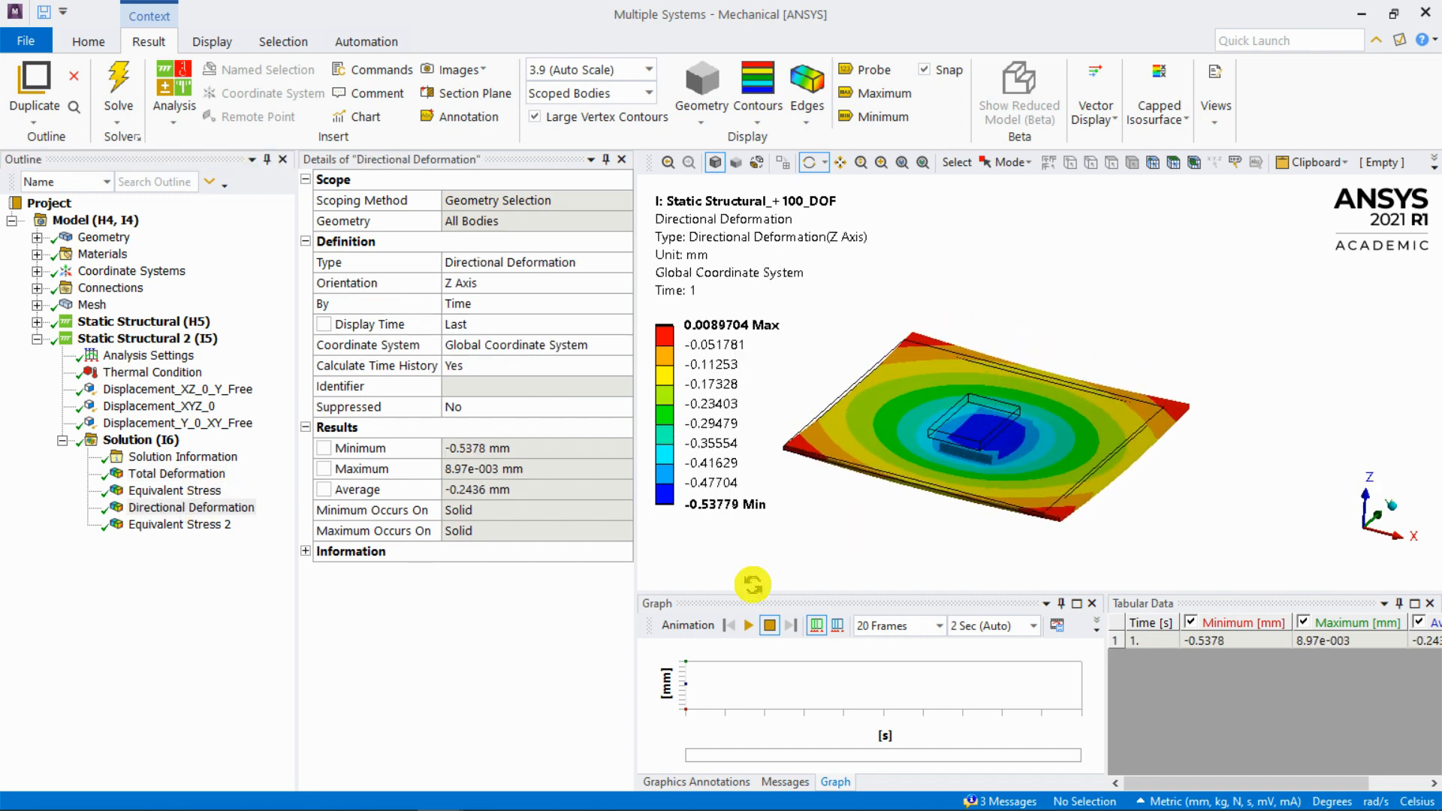
ctrl+middle_drag(976, 386, 1039, 366)
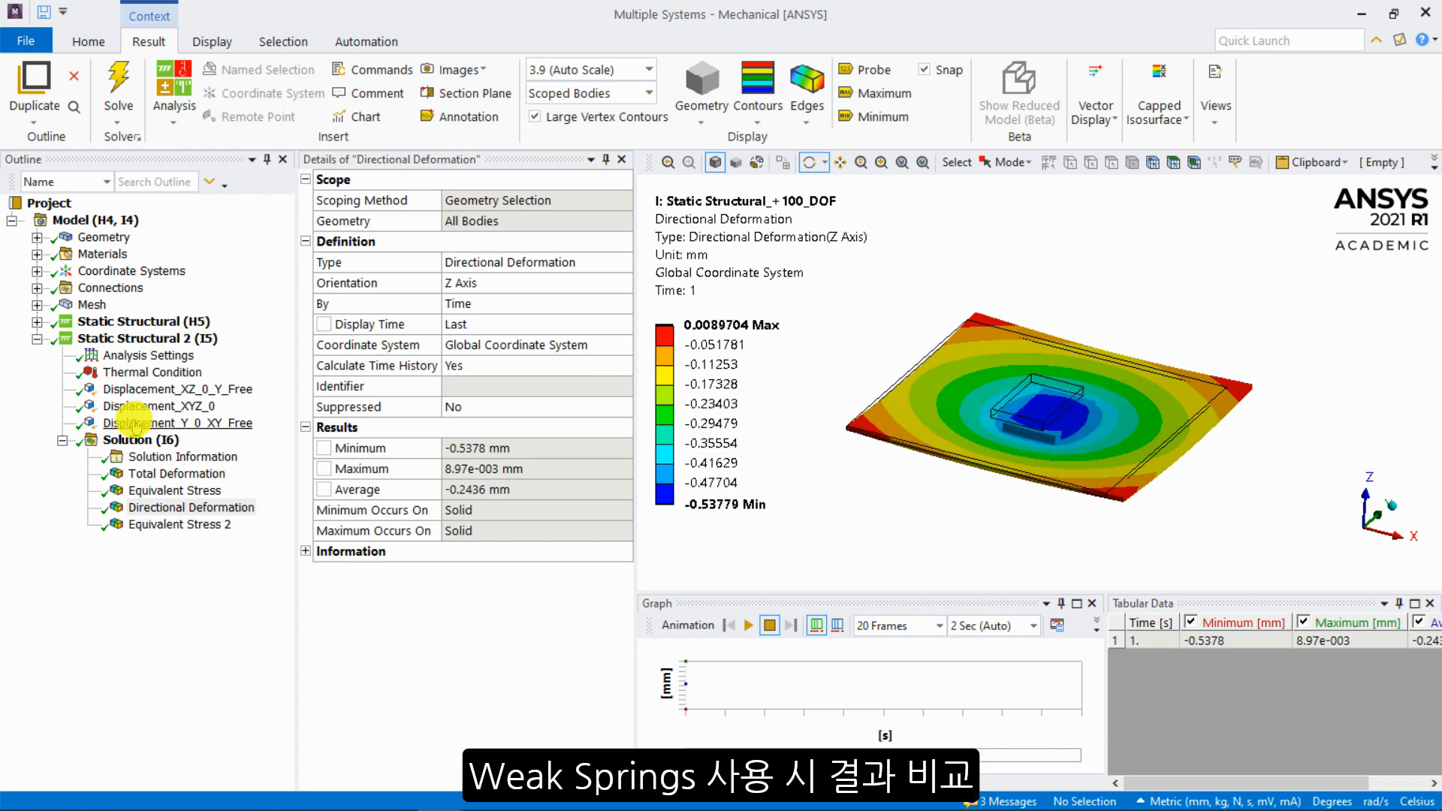
Step: Check the Weak Springs setting in Static Structural (H5) and animate that analysis's Total Deformation for comparison
click(37, 322)
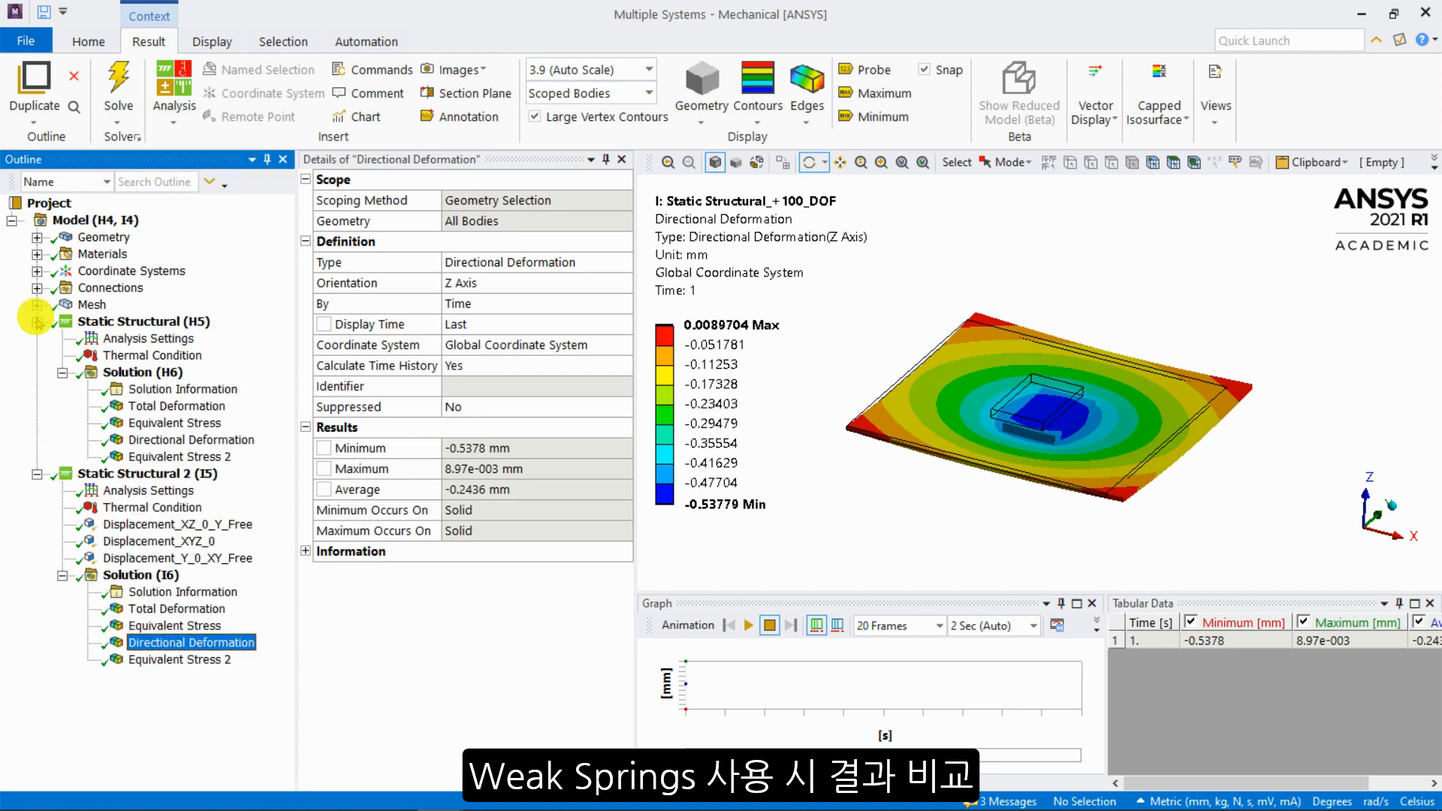
click(144, 338)
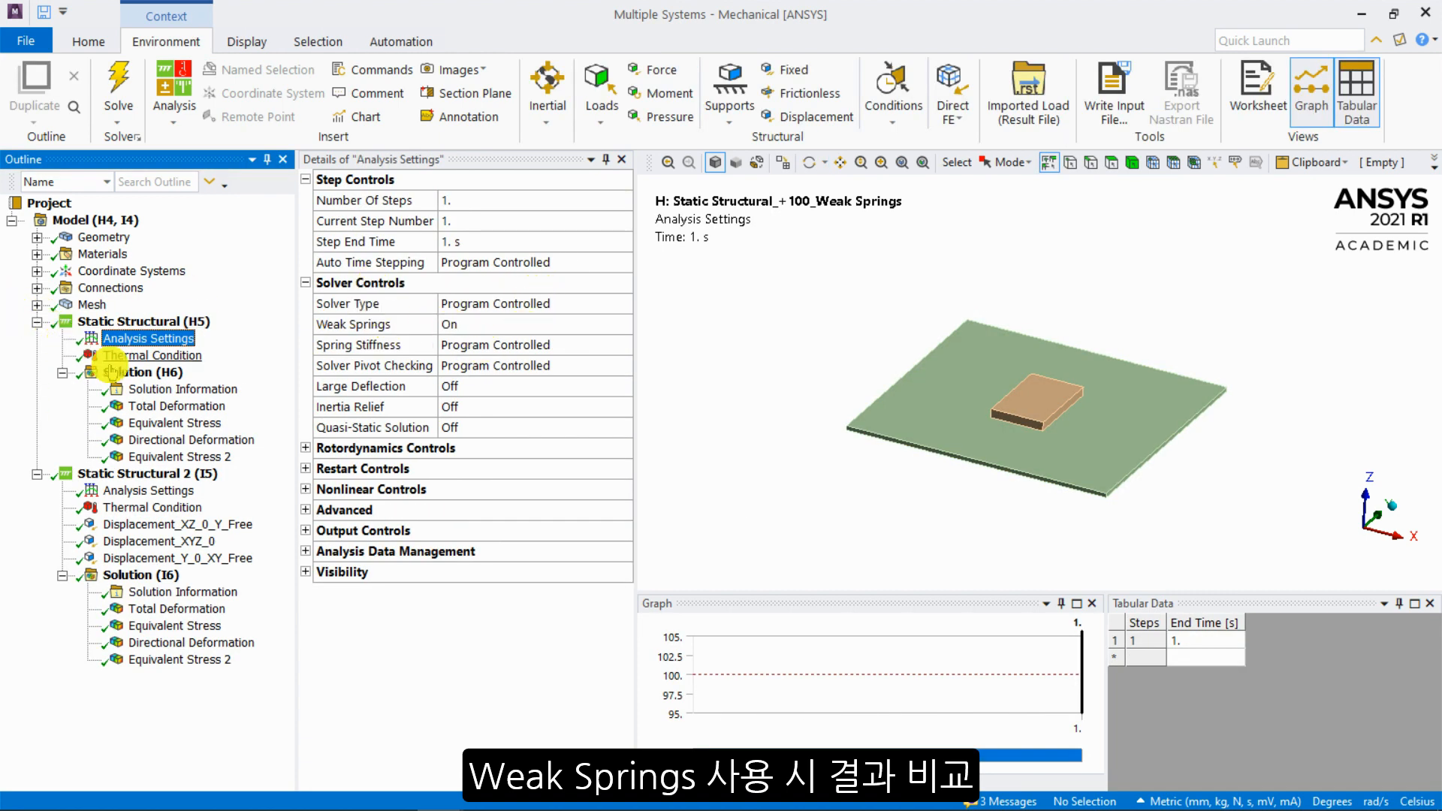
click(173, 407)
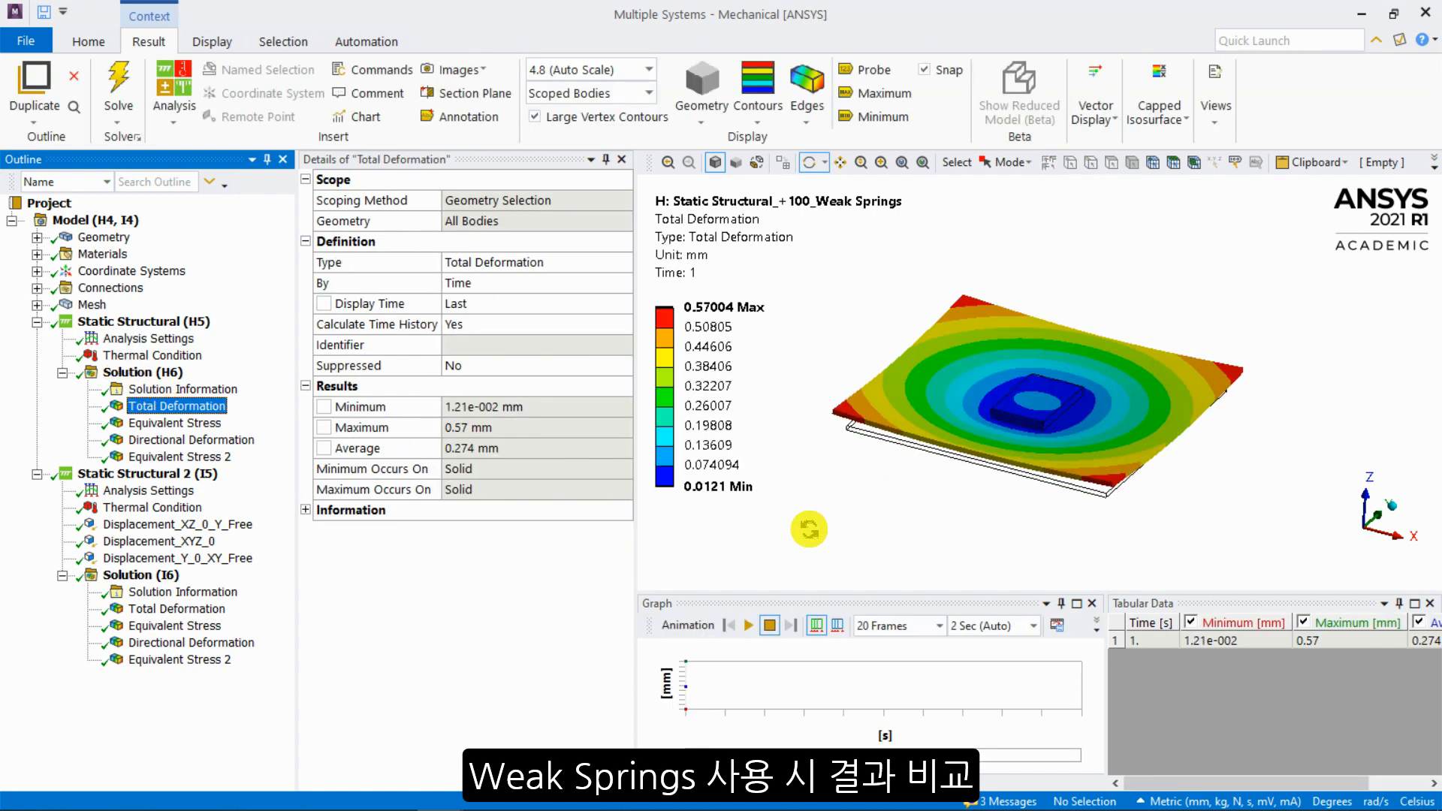
click(743, 625)
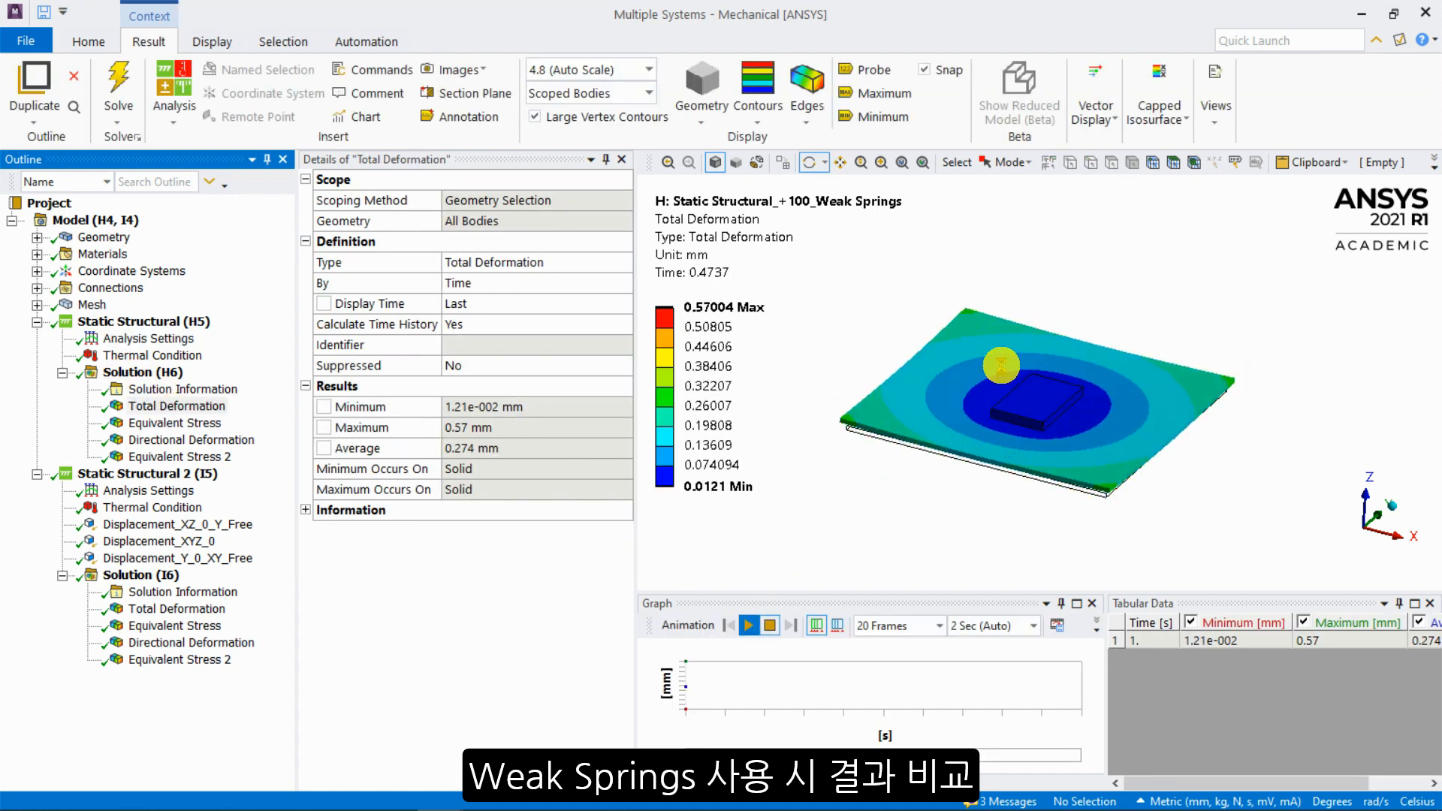
middle_drag(1021, 357, 1060, 330)
scroll(1057, 332, up, 2)
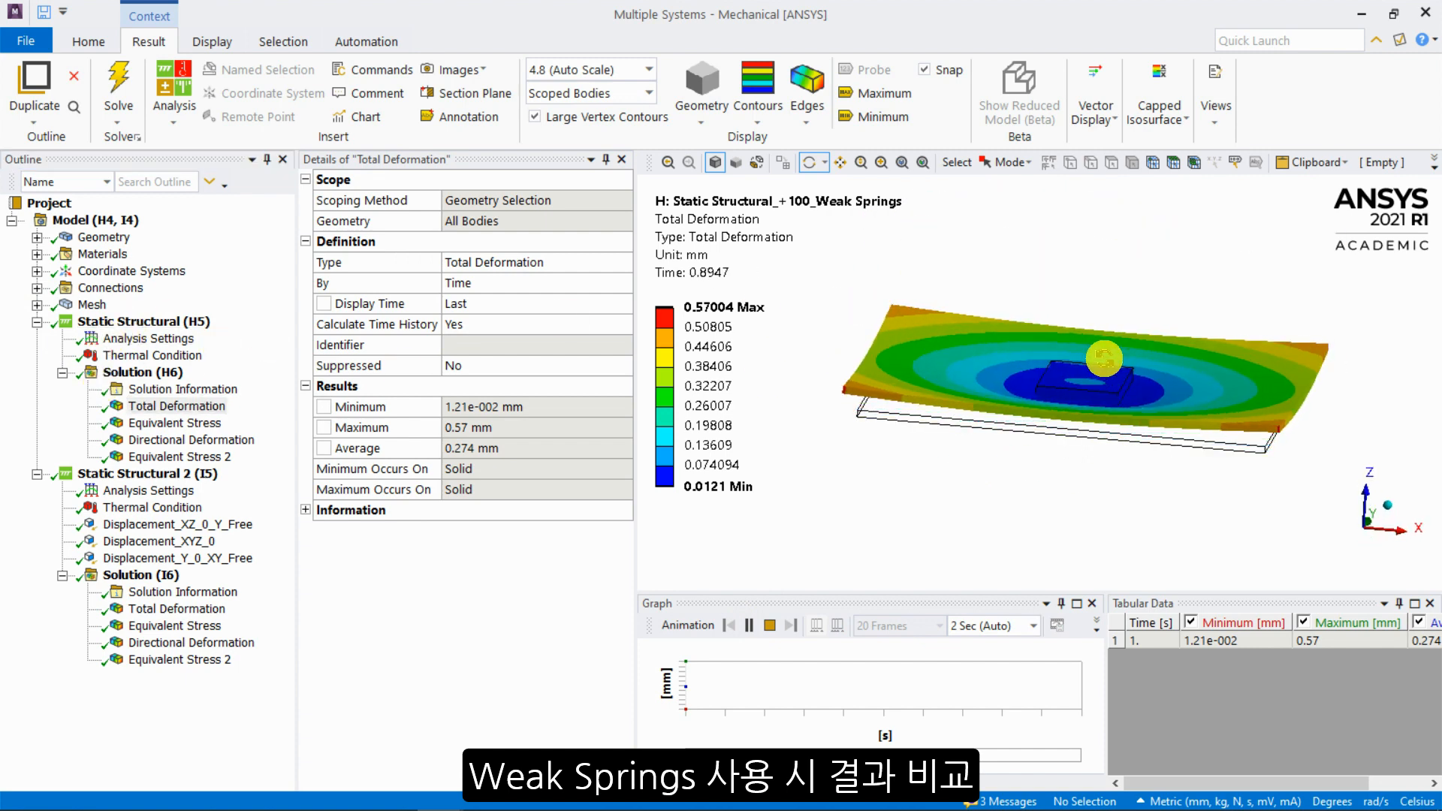
middle_drag(1104, 359, 1059, 370)
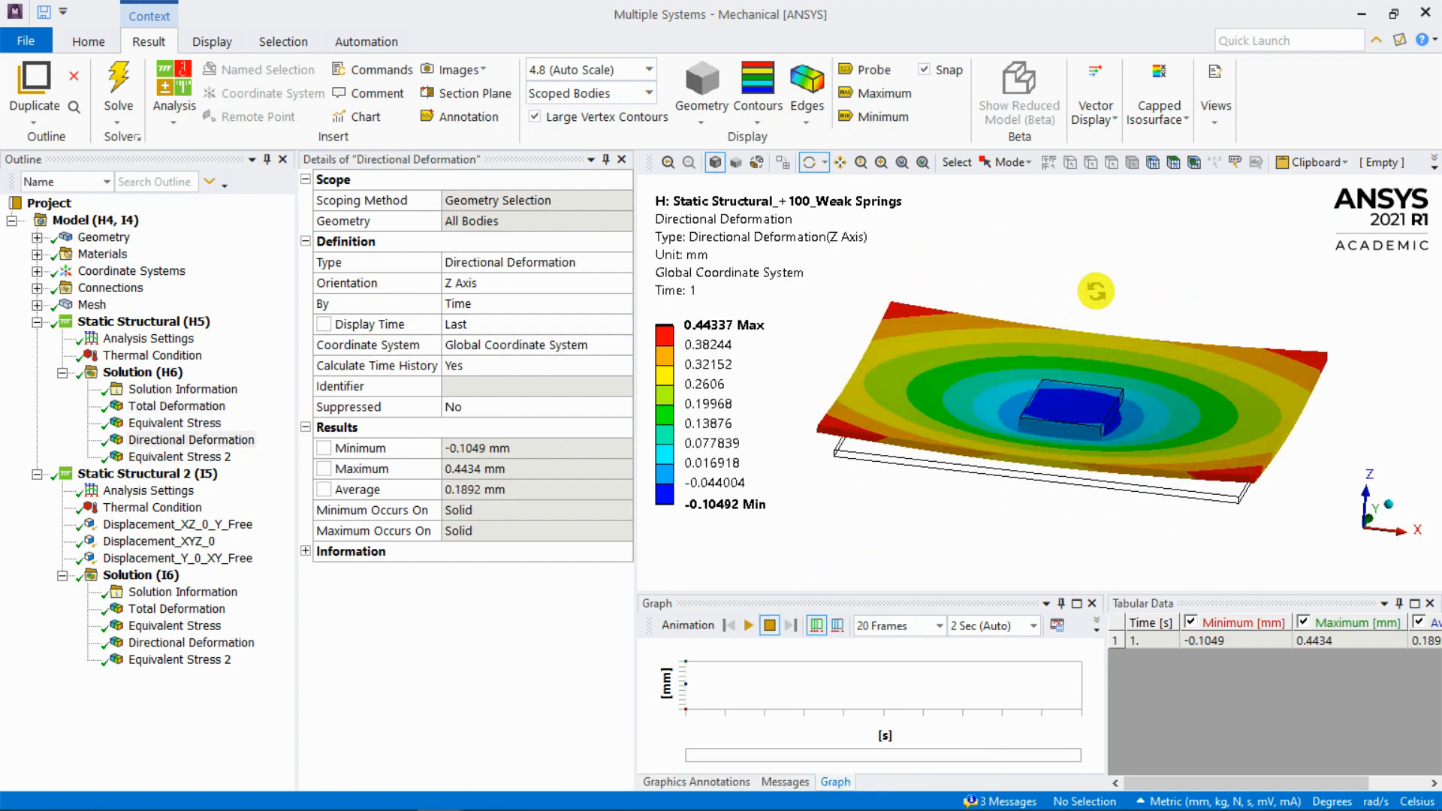
Step: Examine the Z-axis Directional Deformation of the weak-springs analysis from above and below, animating it and stopping the animation
middle_drag(1106, 279, 1086, 302)
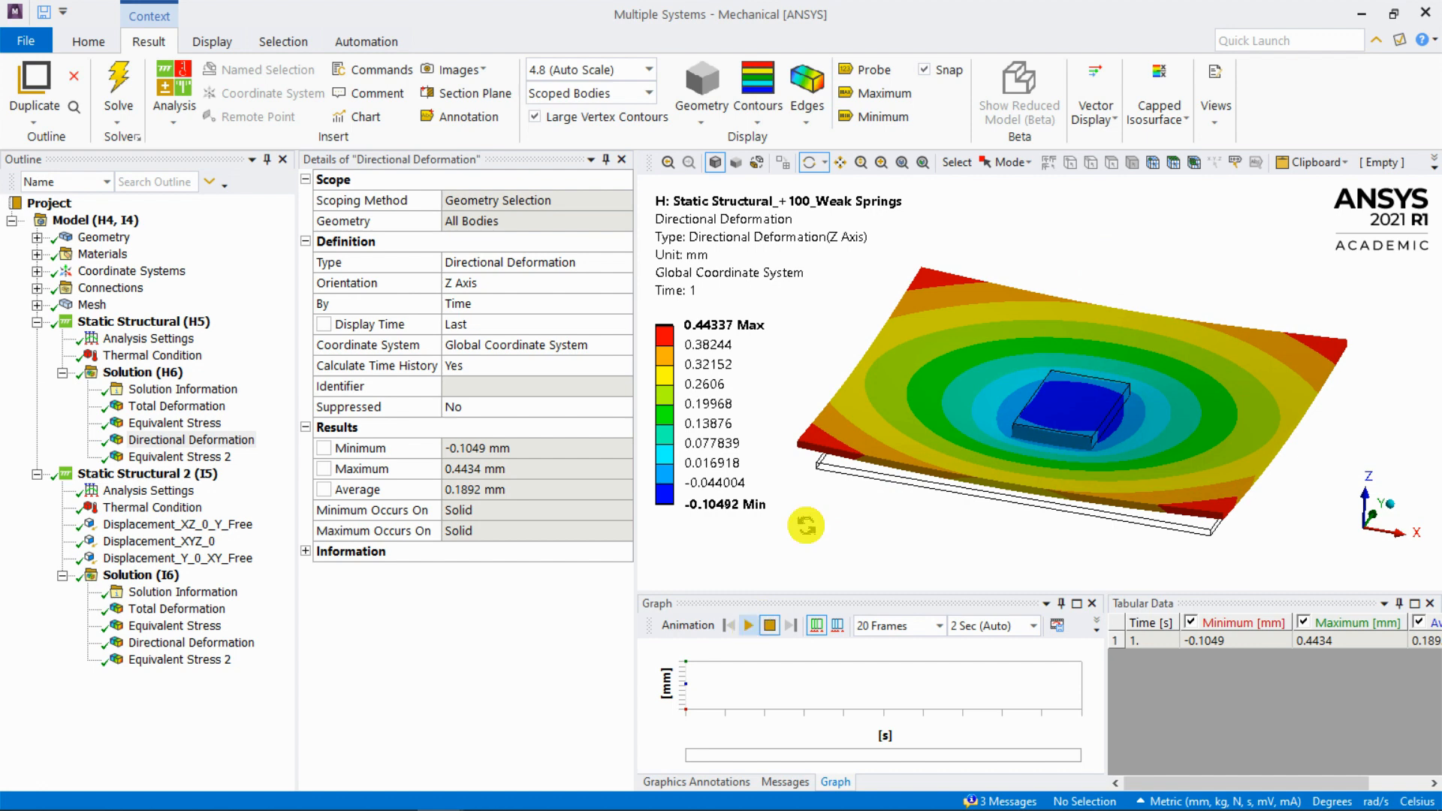
middle_drag(1057, 426, 1059, 406)
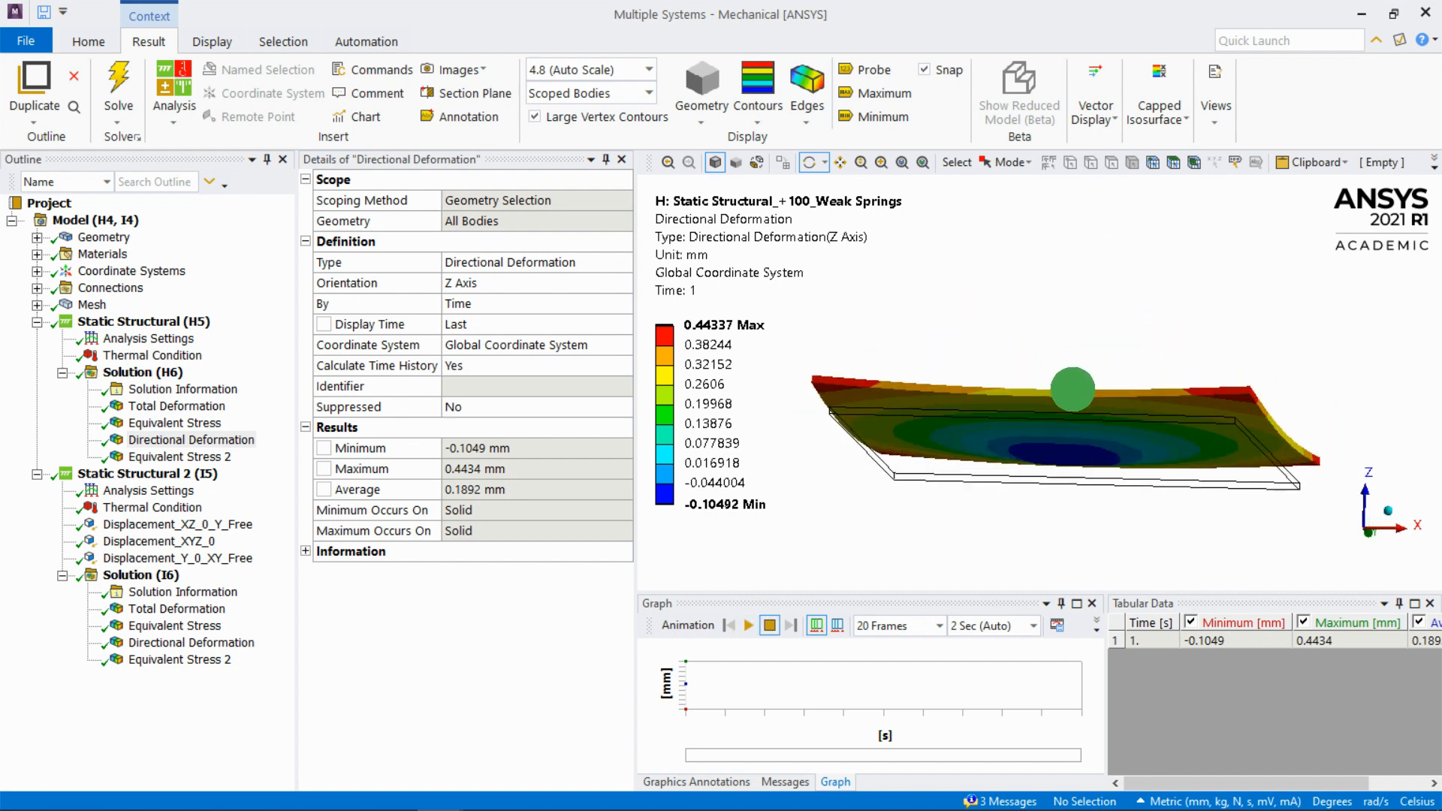
click(749, 622)
middle_drag(1004, 376, 1052, 368)
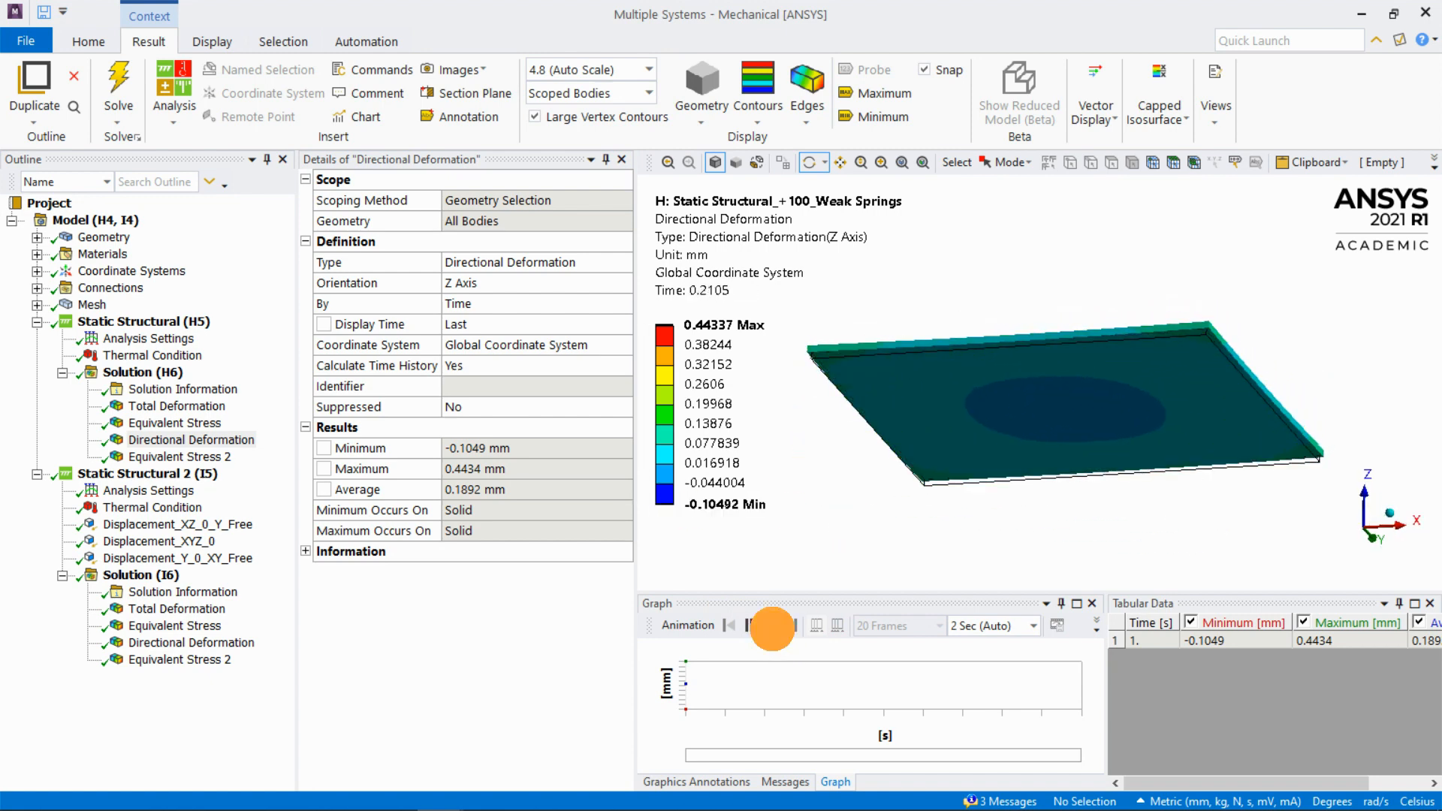
click(769, 625)
middle_drag(857, 497, 793, 352)
middle_drag(1030, 366, 974, 350)
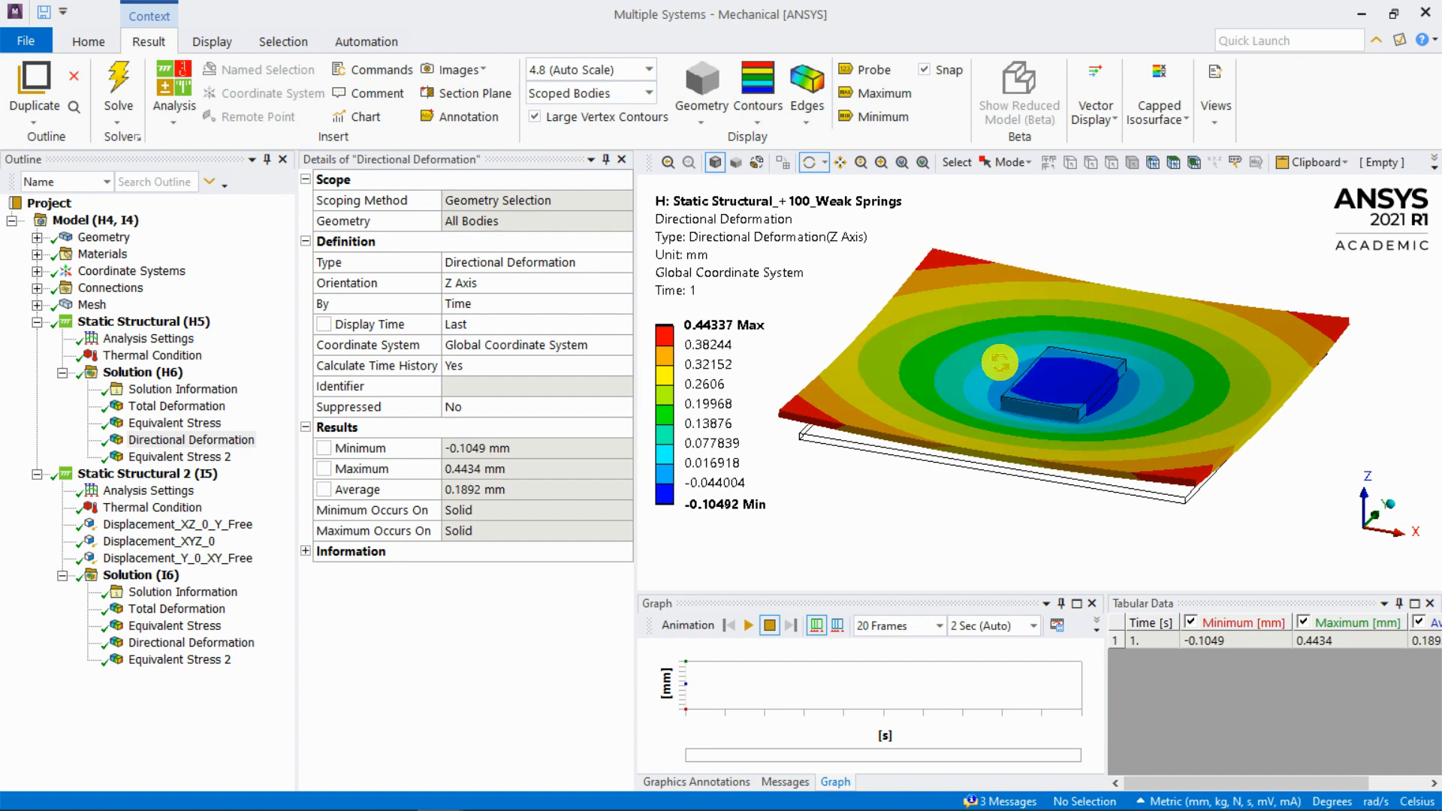
Step: Compare the Equivalent Stress 2 results of the weak-springs analysis and the vertex-constrained Static Structural 2
click(203, 456)
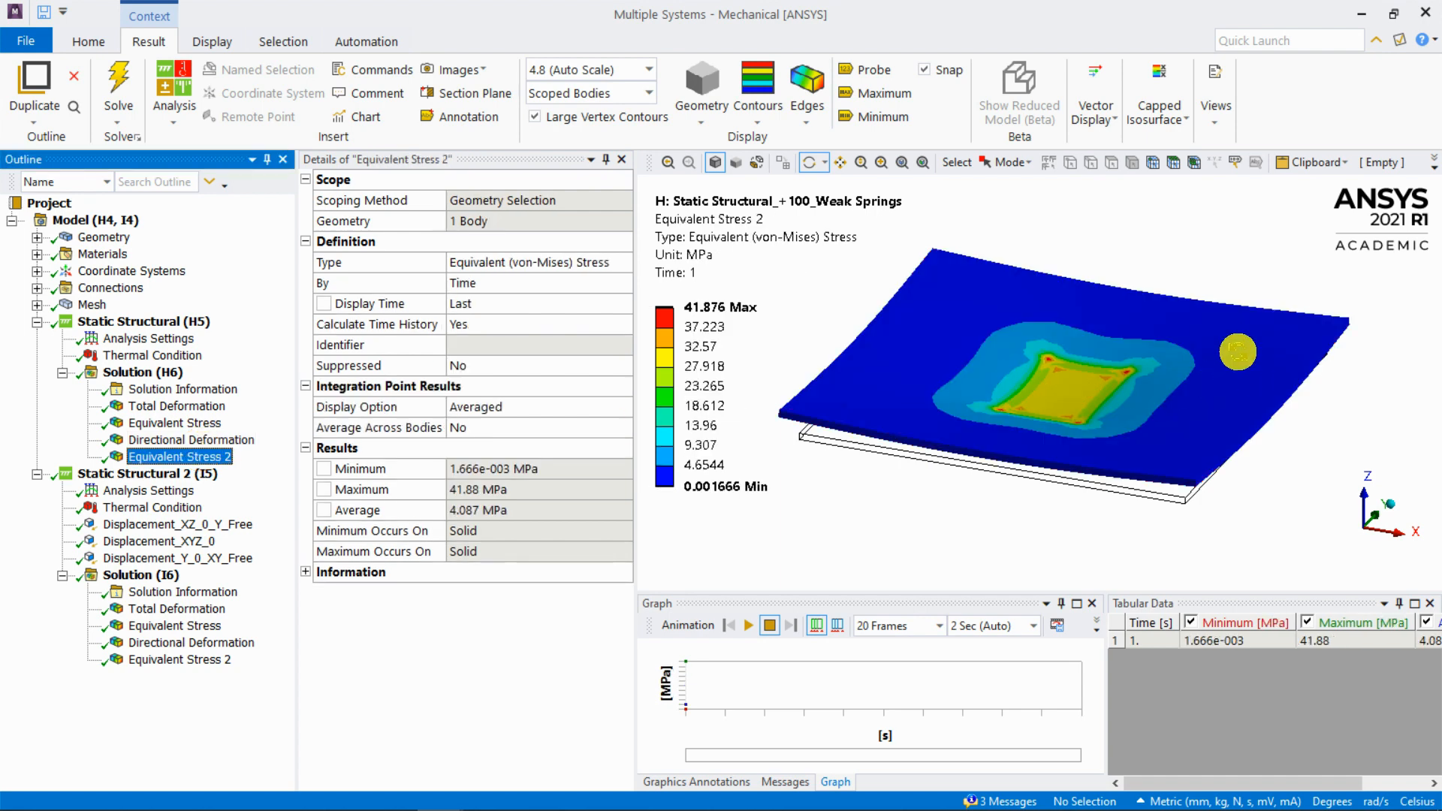
drag(1121, 342, 1124, 337)
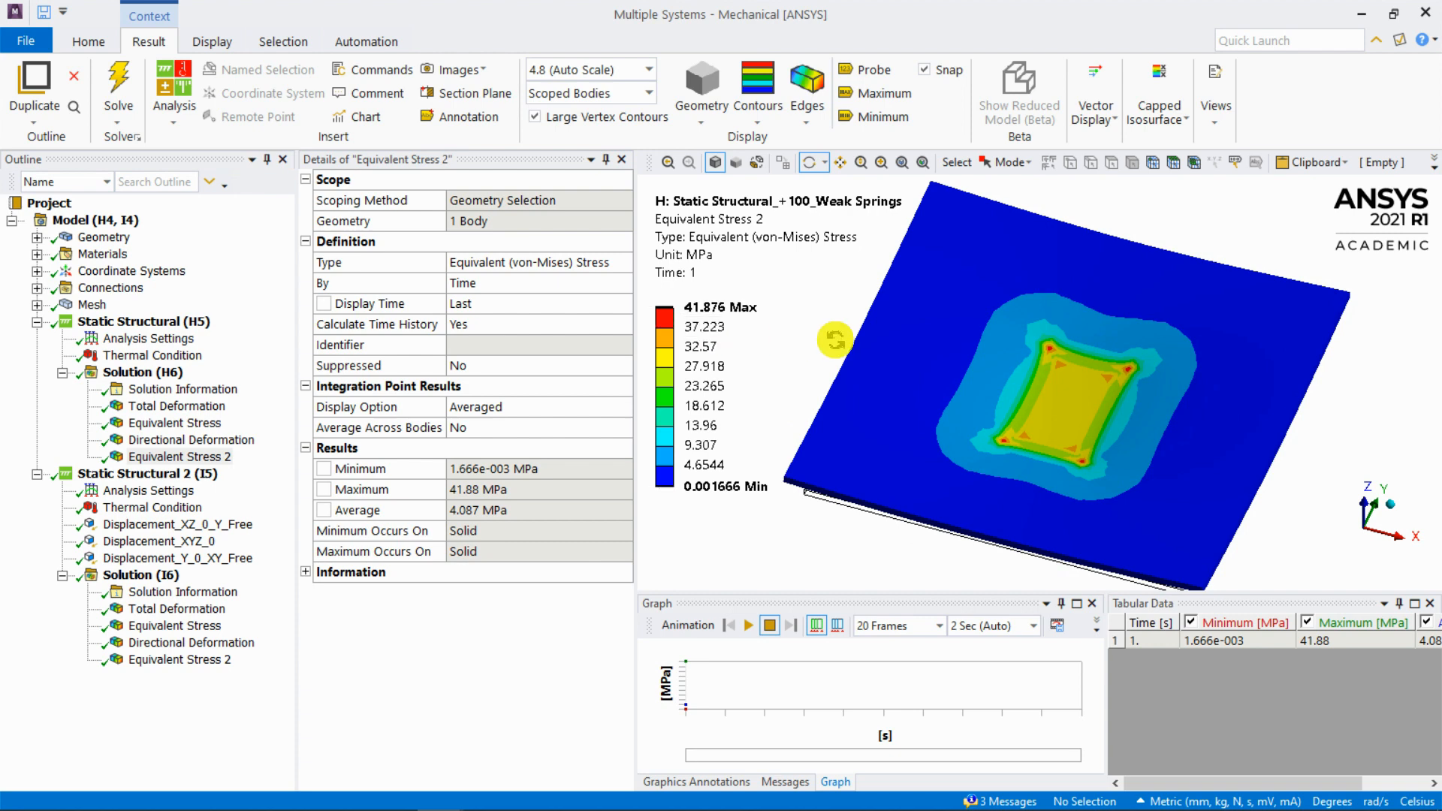
click(181, 659)
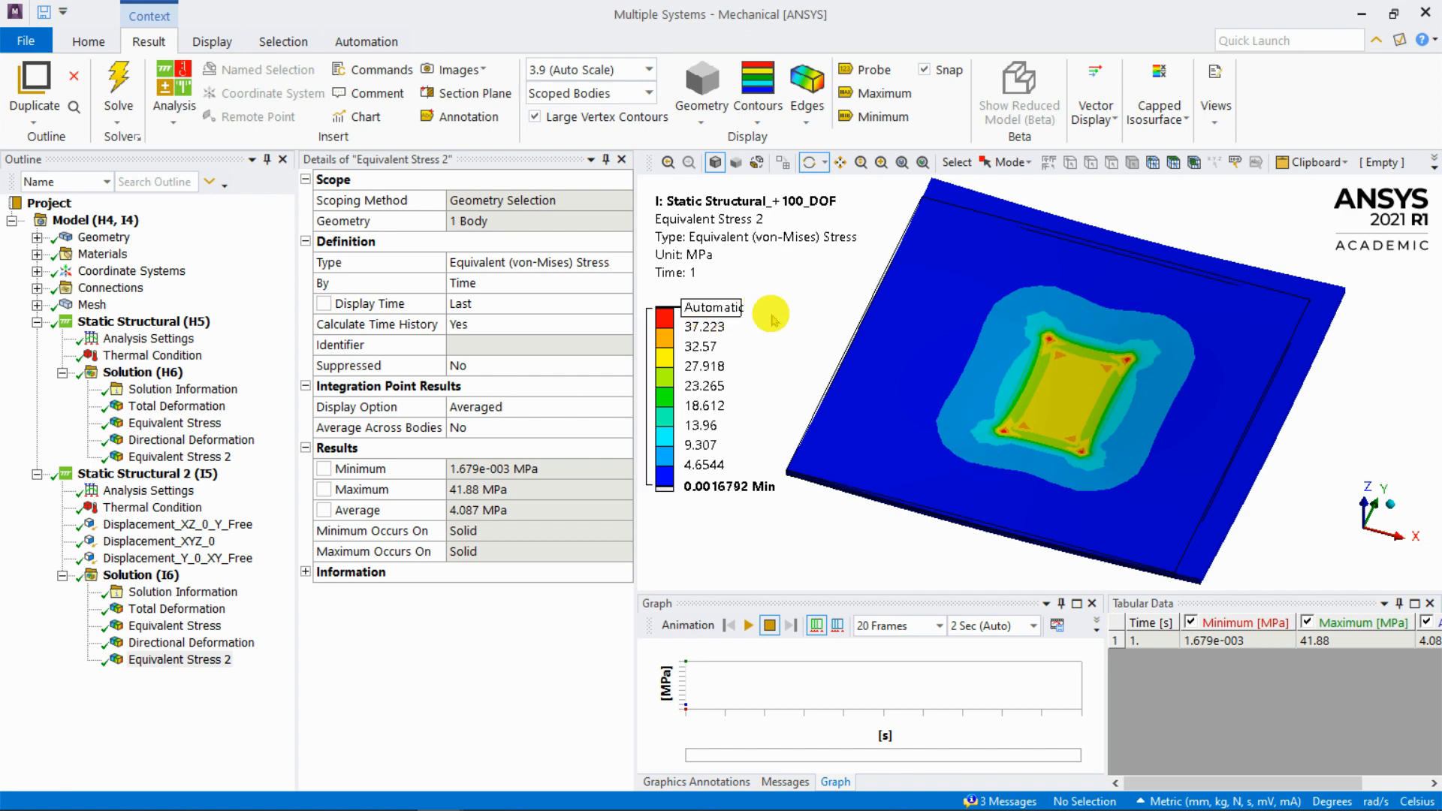
mouse_move(1071, 361)
mouse_down()
mouse_move(1047, 383)
mouse_move(1064, 368)
mouse_up()
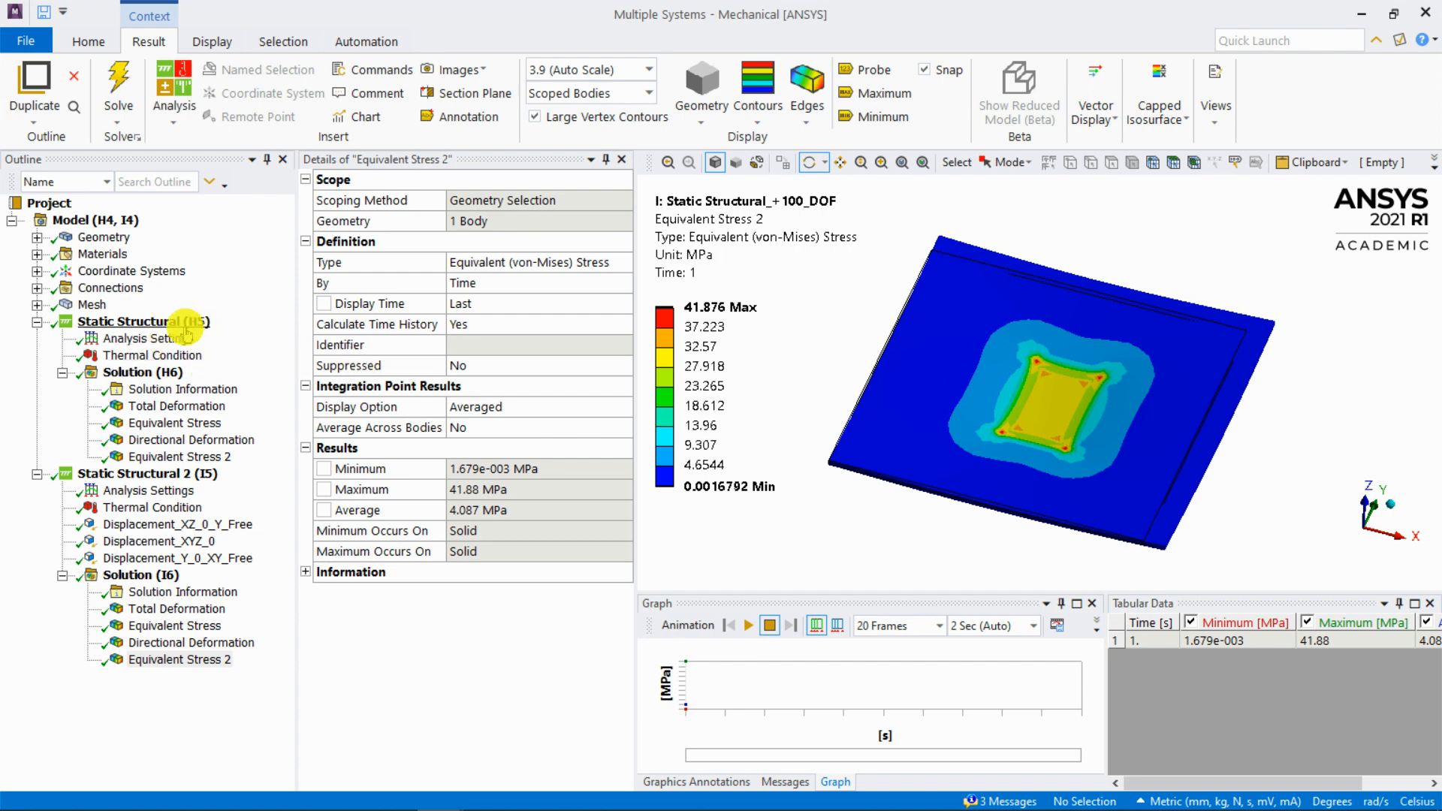
Step: Compare the Z-axis Directional Deformation of the weak-springs analysis with that of Static Structural 2
click(201, 439)
middle_drag(1001, 346, 986, 418)
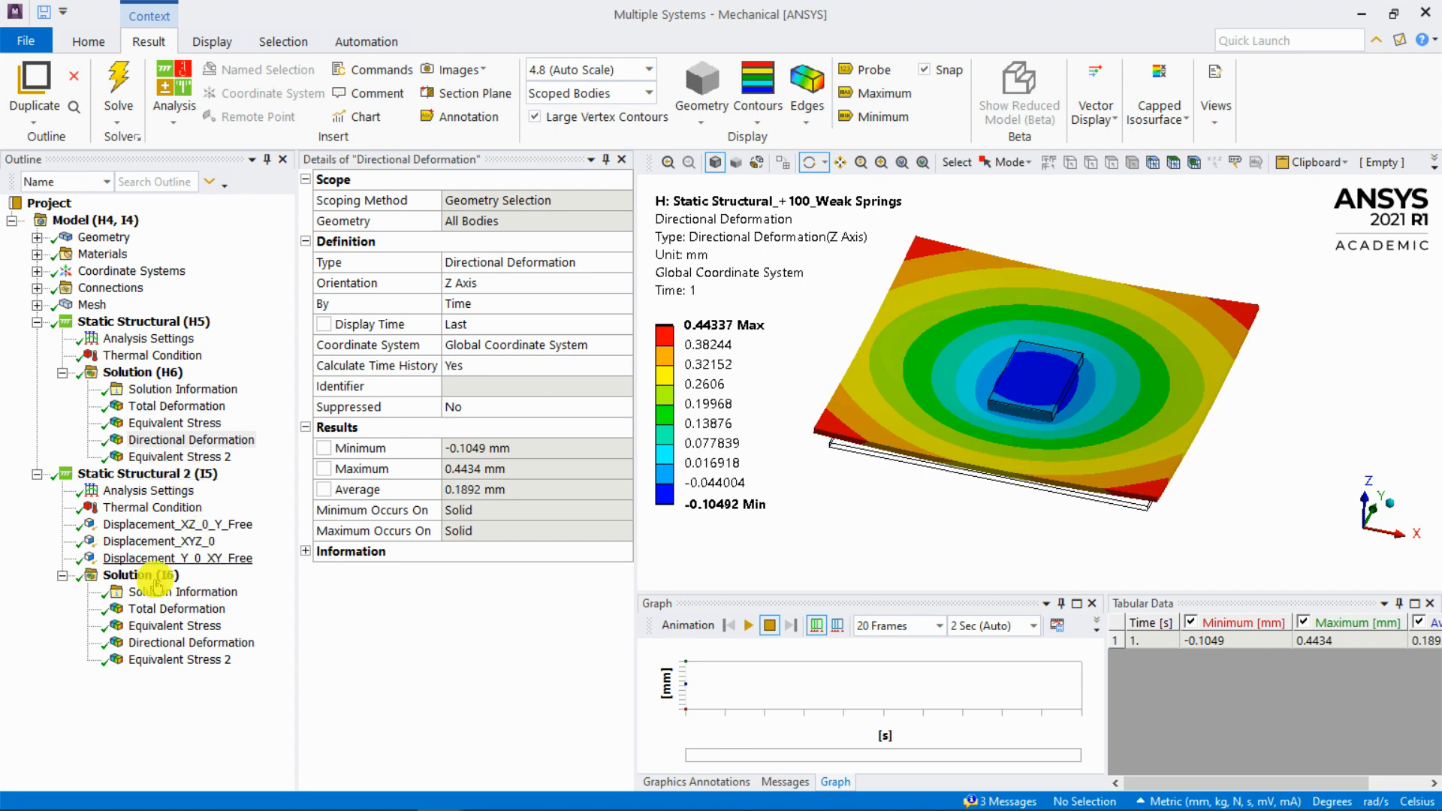
click(213, 640)
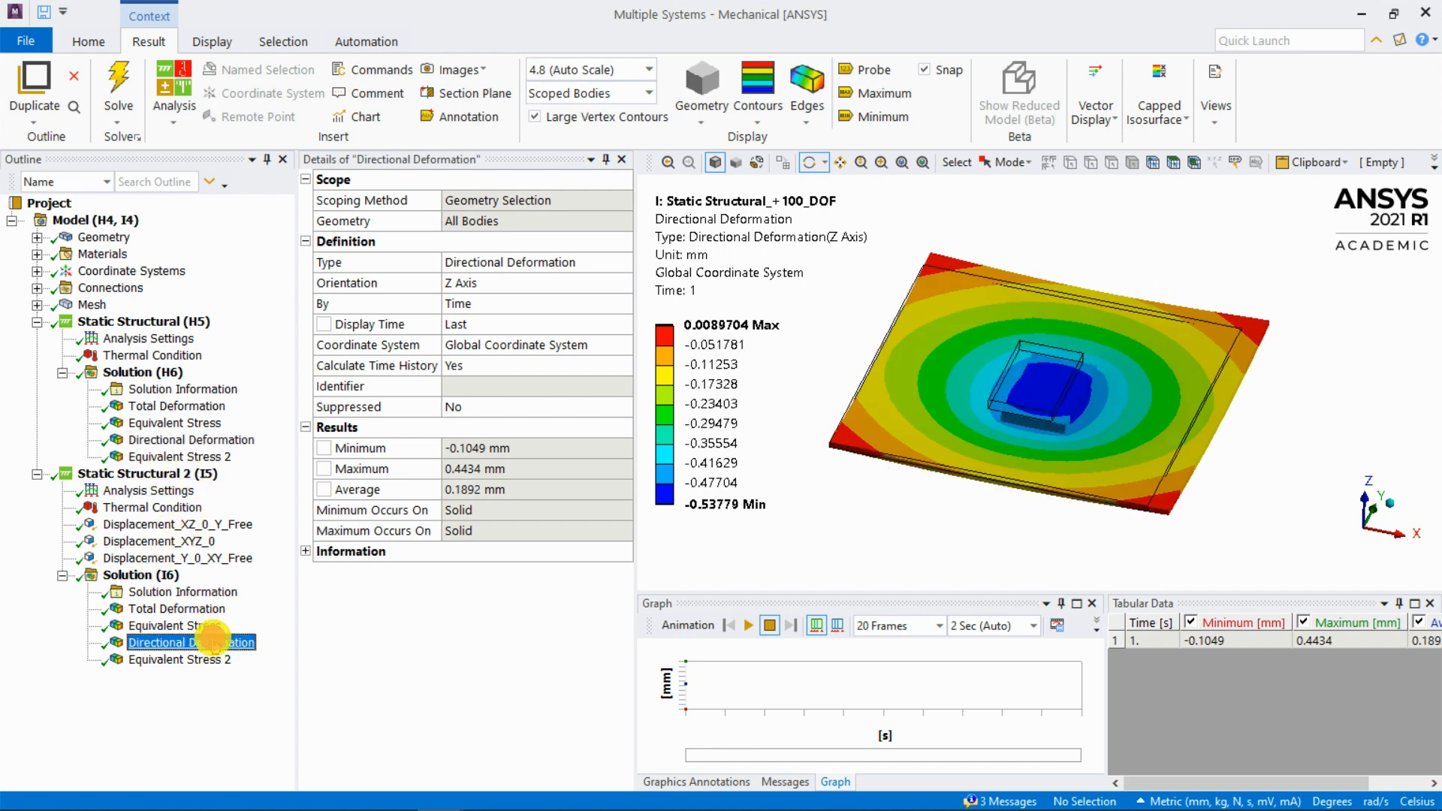
middle_drag(1096, 381, 1092, 322)
drag(1091, 322, 996, 395)
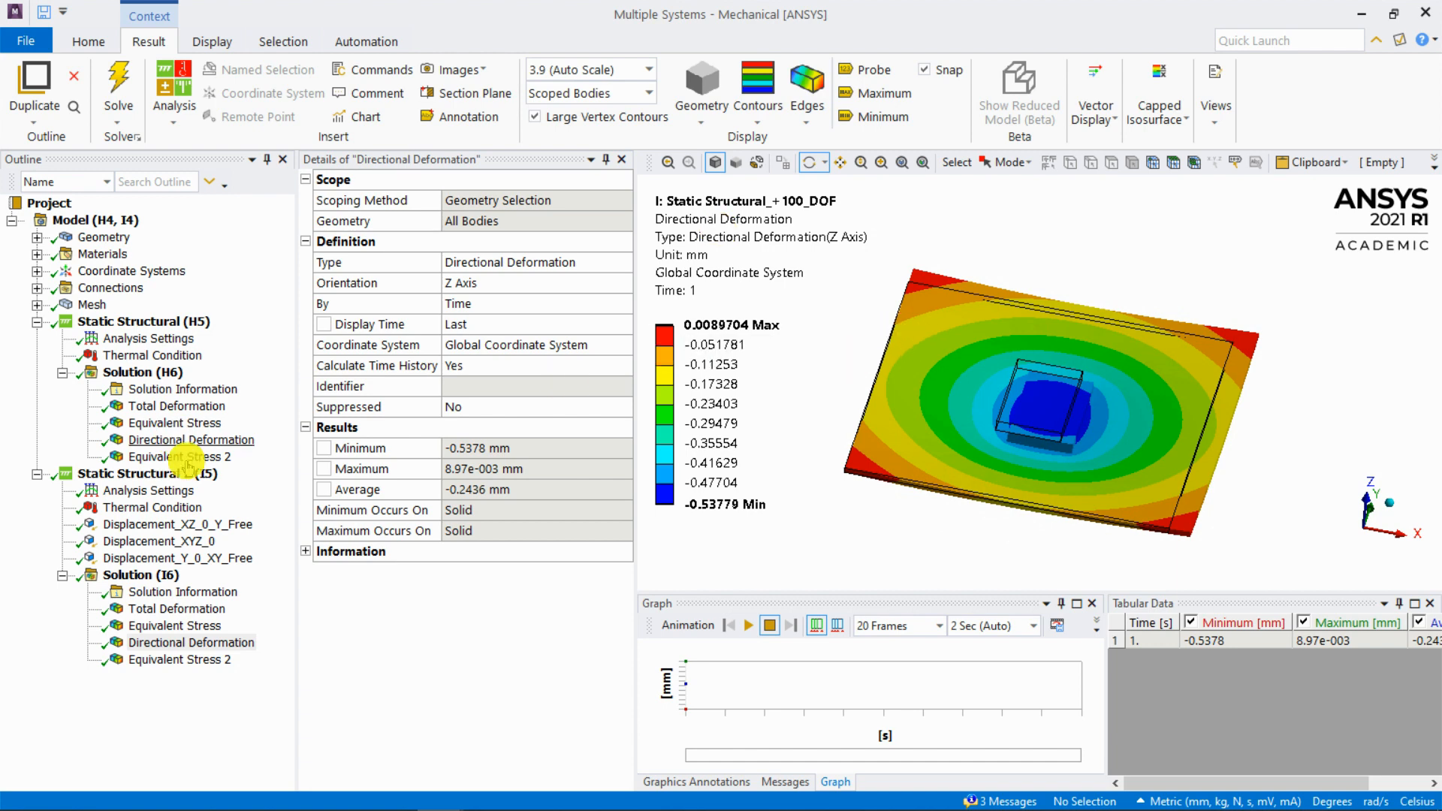
Step: Examine the fixed corner vertex and component constraints of Displacement_XYZ_0 in Static Structural 2
click(159, 542)
middle_drag(858, 421, 872, 340)
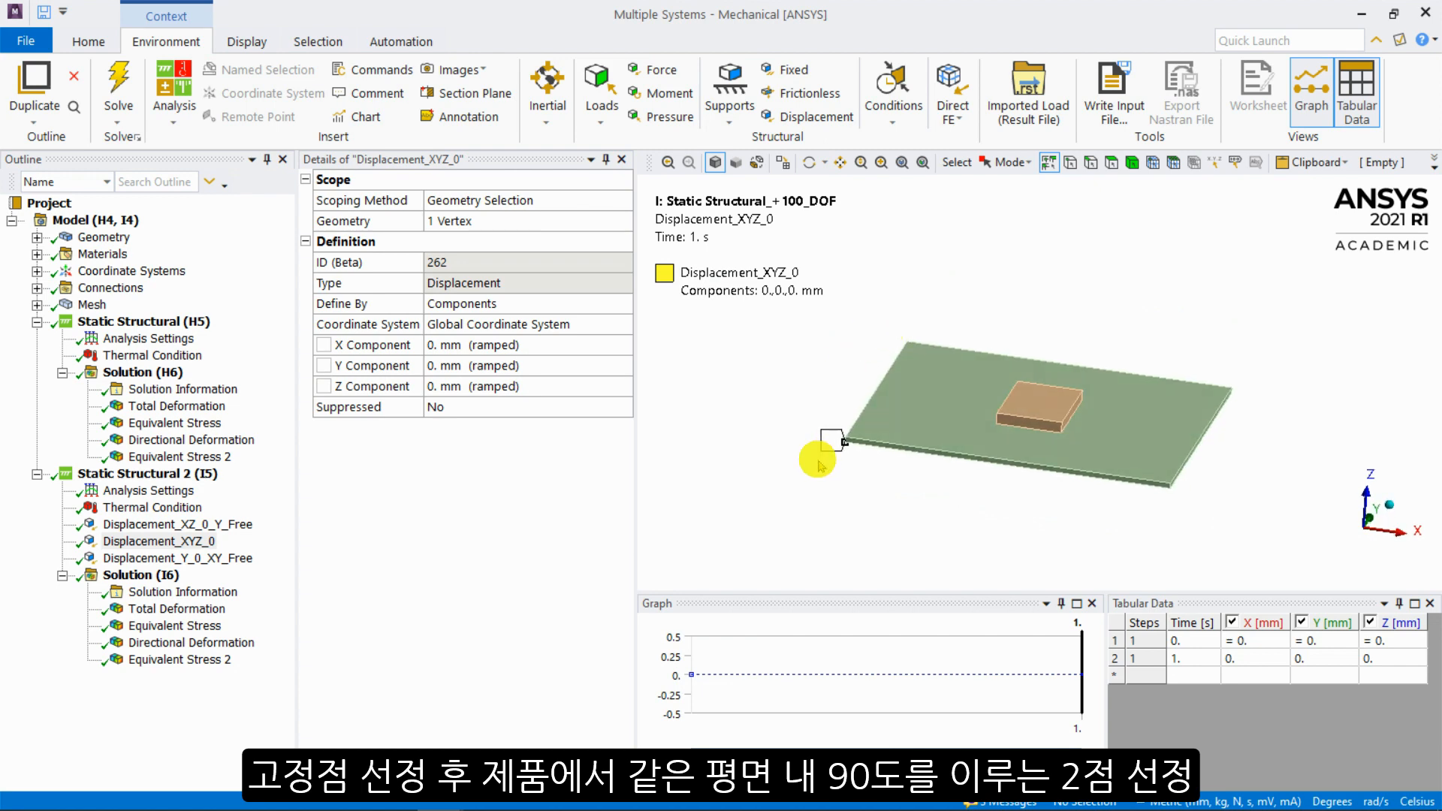